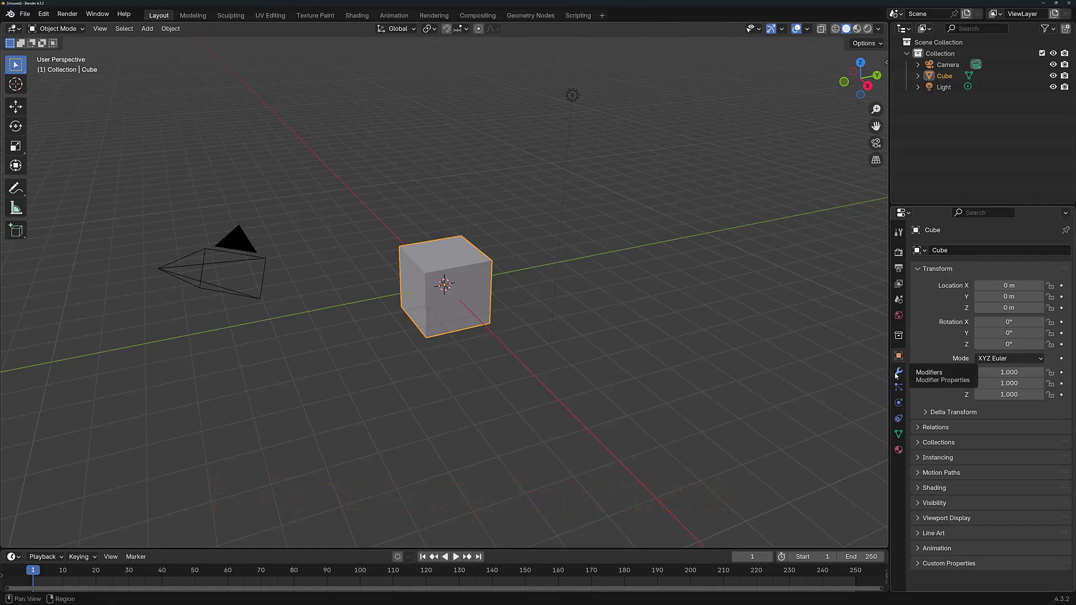
Step: Add an Edge Split modifier to the cube from the Modifier Properties Generate list
click(897, 374)
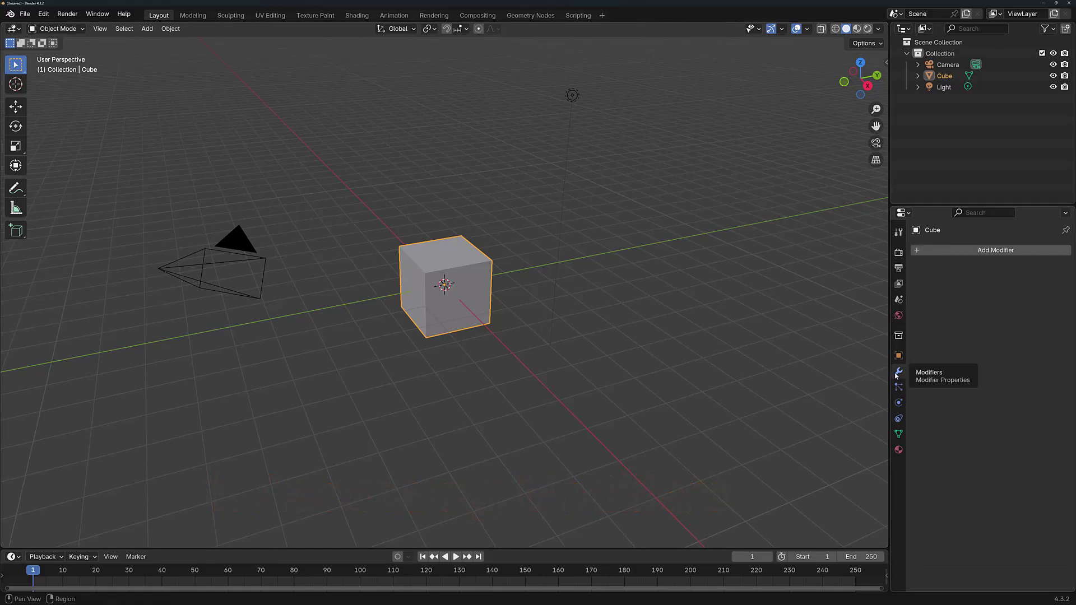
click(999, 254)
mouse_move(992, 292)
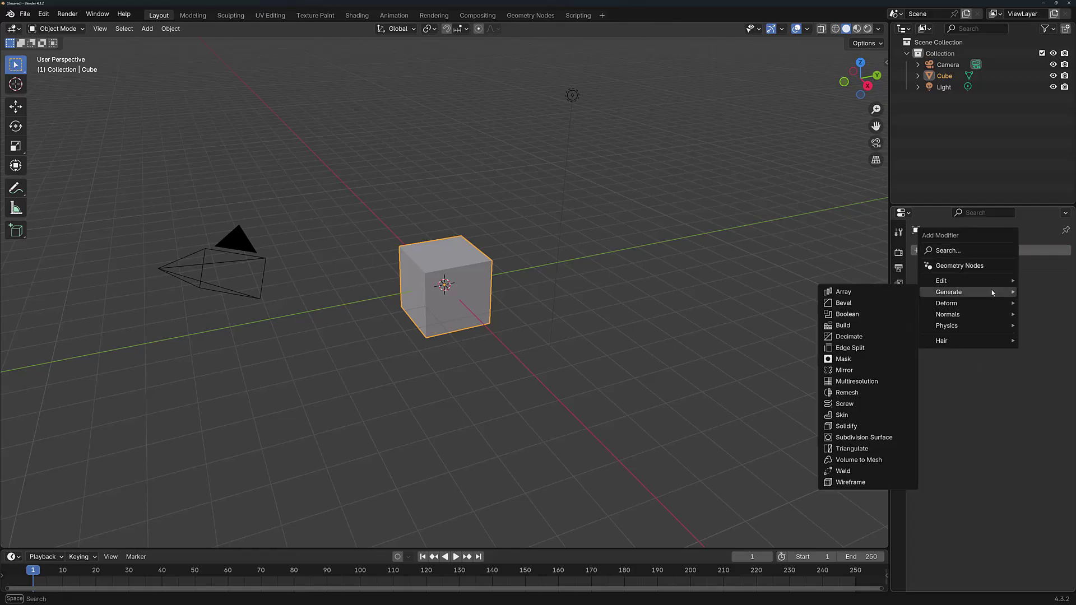
click(875, 352)
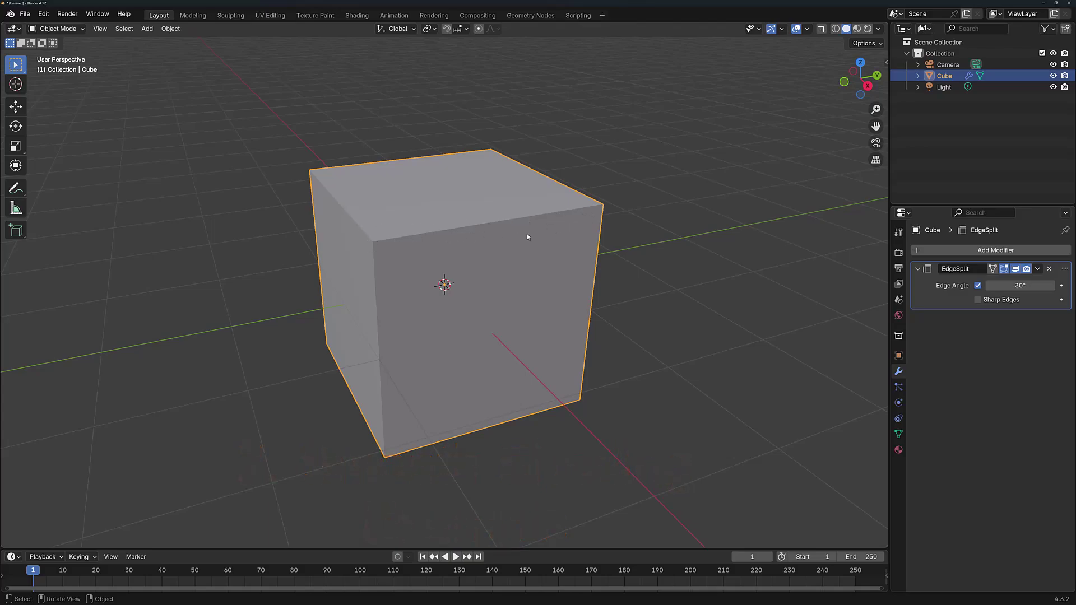
click(17, 190)
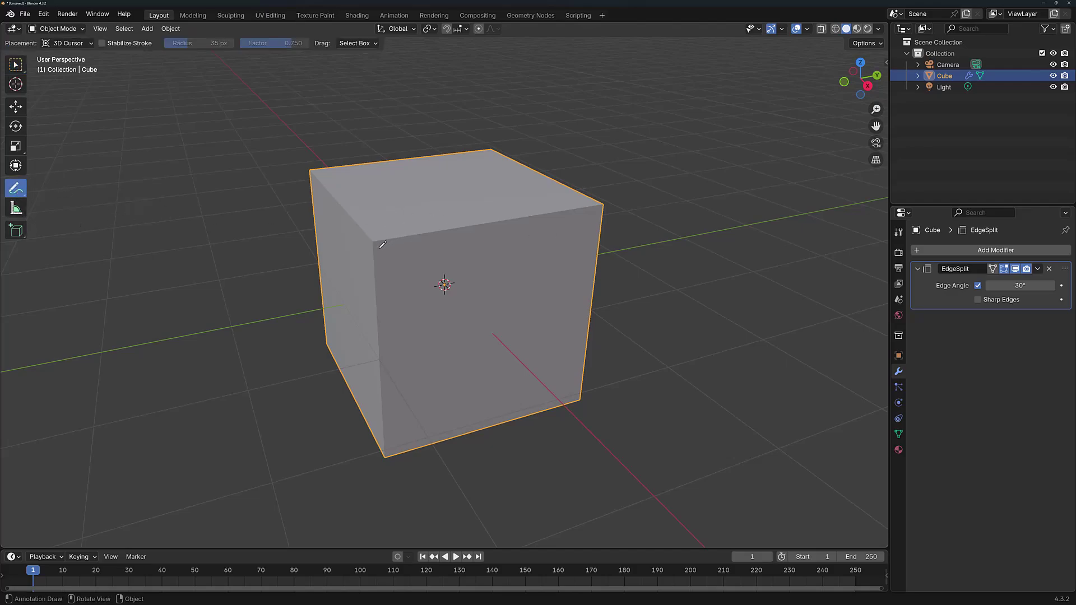
drag(380, 247, 592, 213)
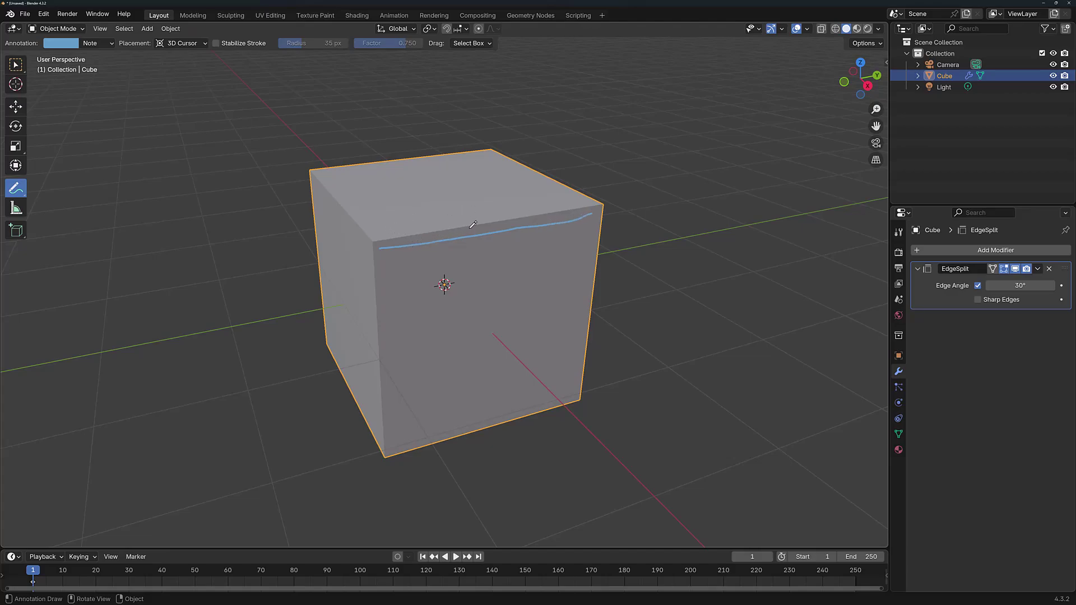
drag(381, 228, 588, 198)
key(ctrl+z)
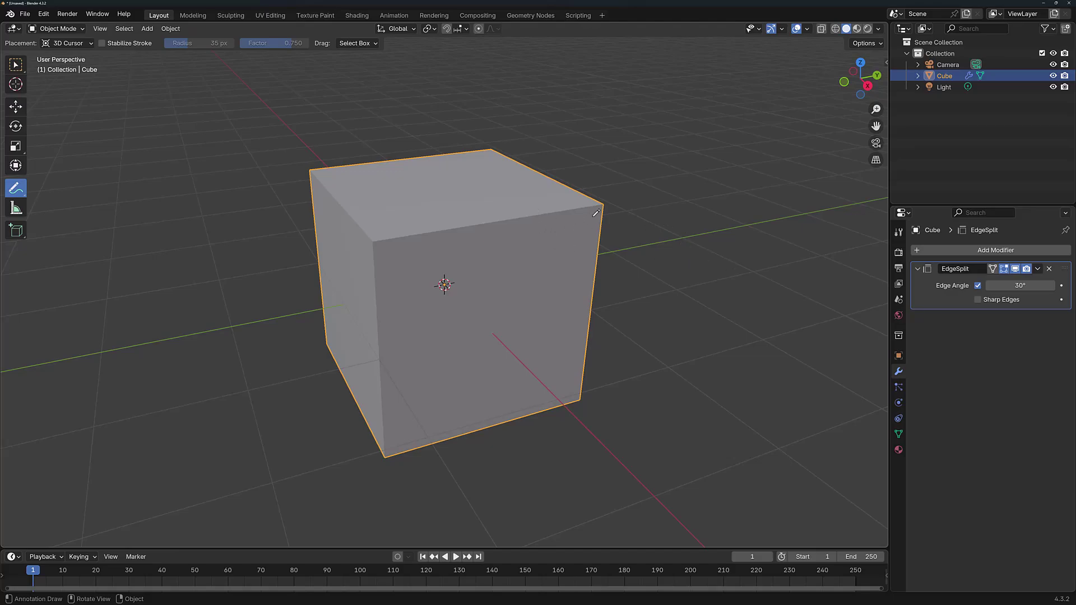
key(w)
Step: Delete the EdgeSplit modifier and set the cube to Shade Smooth, orbiting to view it
click(1048, 269)
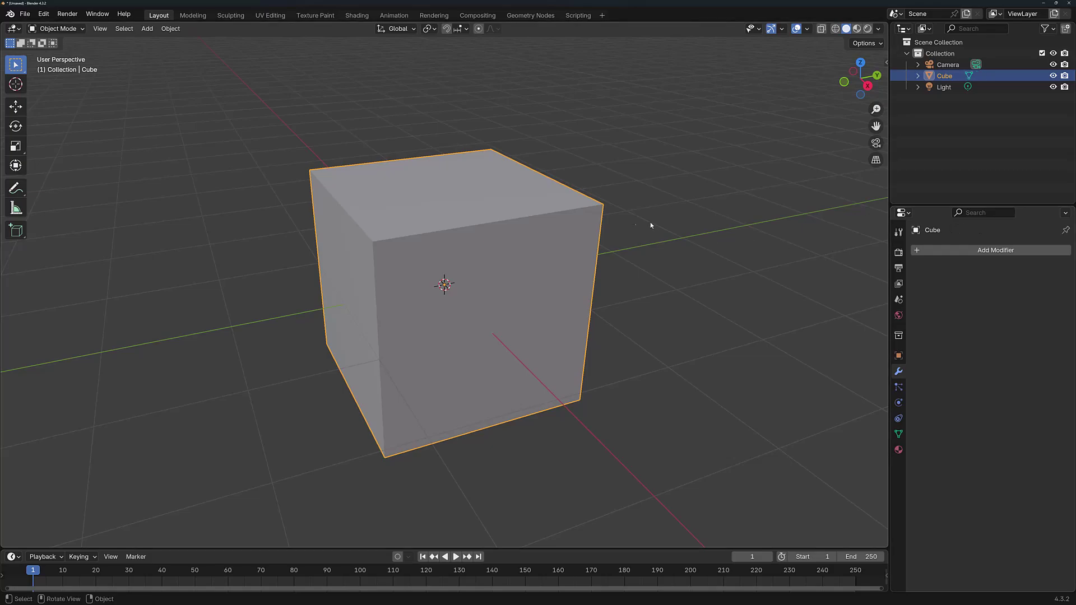
right_click(457, 182)
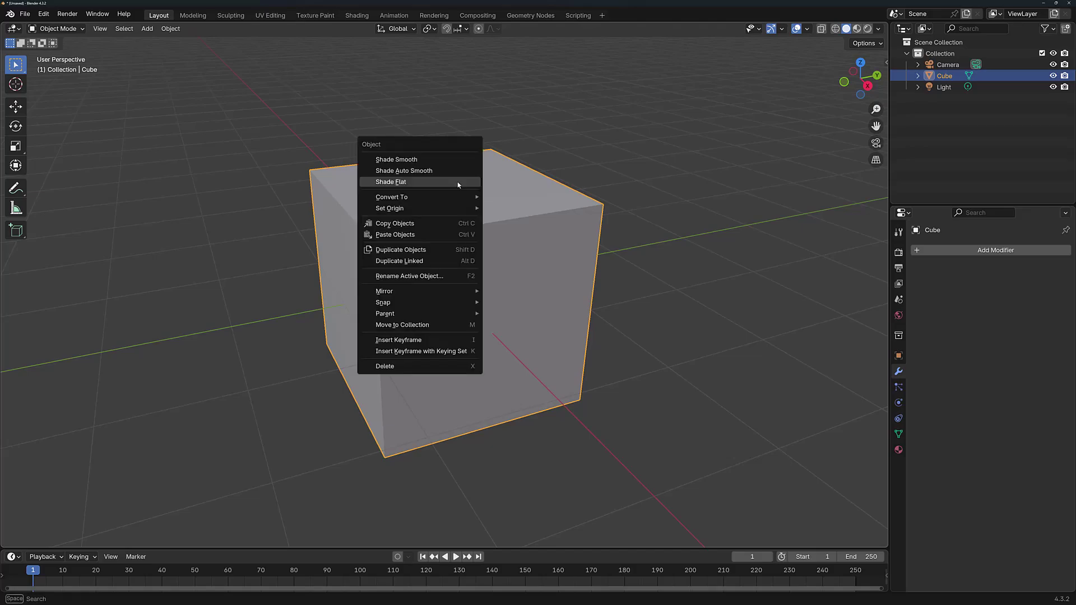
click(400, 161)
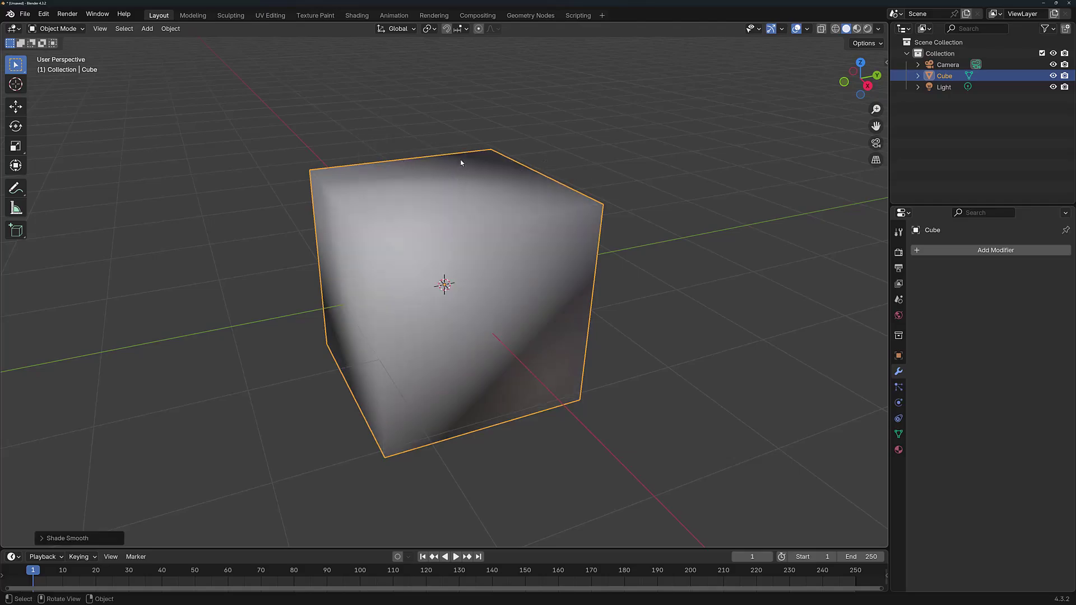
mouse_move(534, 196)
middle_down()
mouse_move(489, 163)
mouse_move(435, 183)
mouse_move(484, 161)
mouse_move(379, 240)
mouse_move(364, 232)
mouse_move(421, 237)
middle_up()
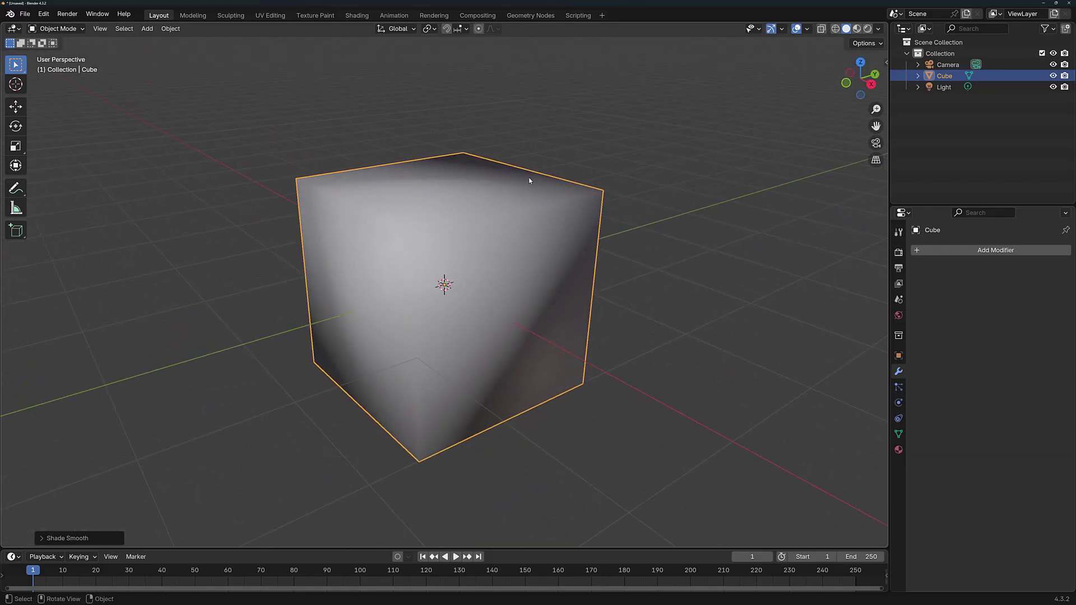
Step: Re-add an Edge Split modifier to the smooth cube and orbit to inspect its crisp edges
click(939, 251)
mouse_move(939, 253)
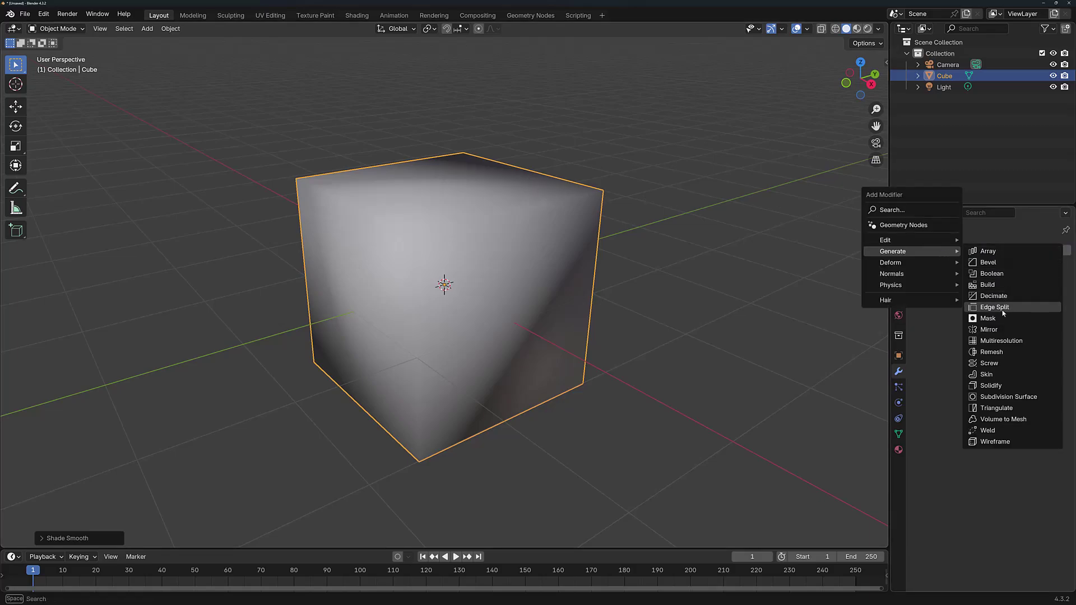
click(995, 307)
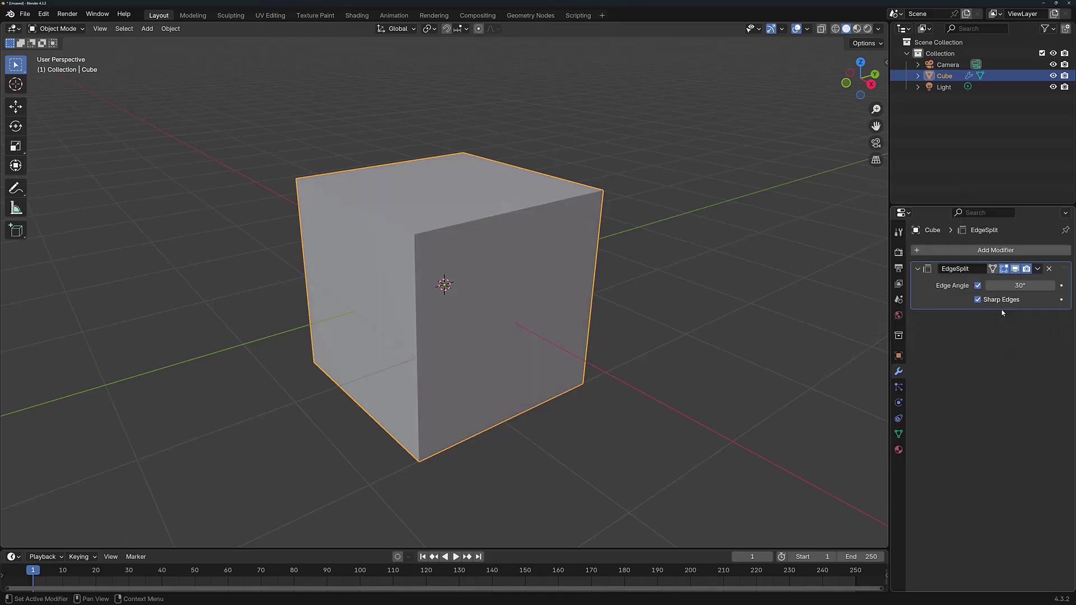
mouse_move(447, 205)
middle_down()
mouse_move(347, 213)
mouse_move(442, 206)
middle_up()
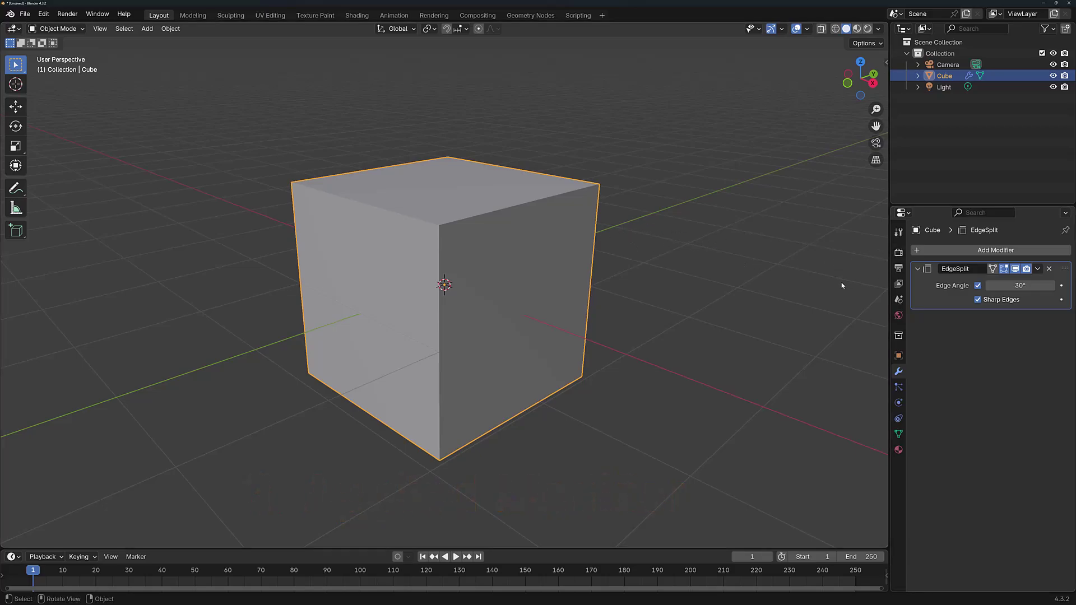
Step: Apply the EdgeSplit modifier, then enter Edit Mode in Face select and select the top face
click(1038, 269)
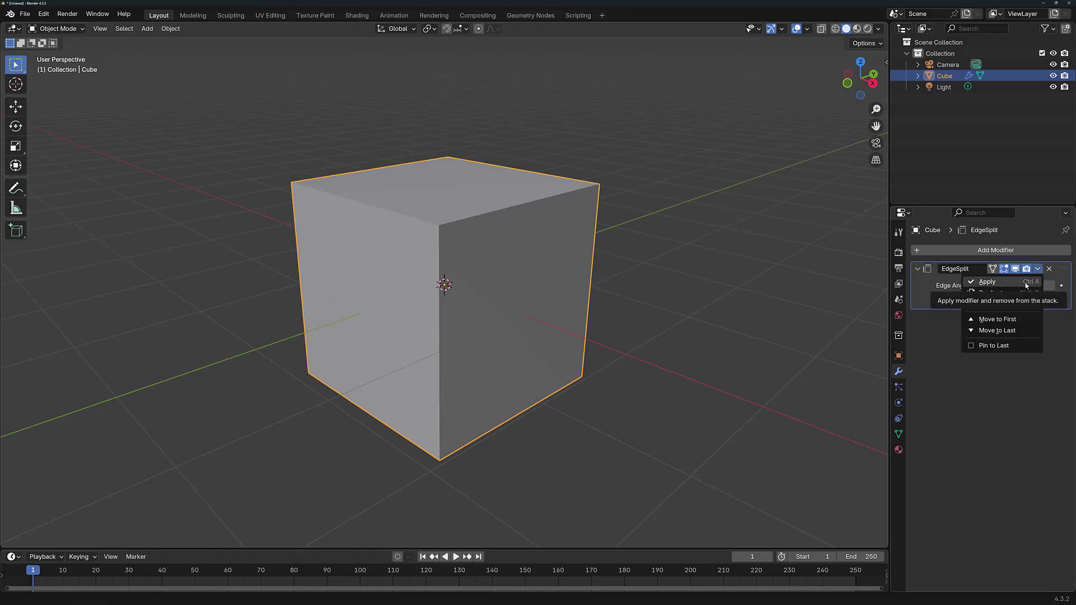
click(996, 283)
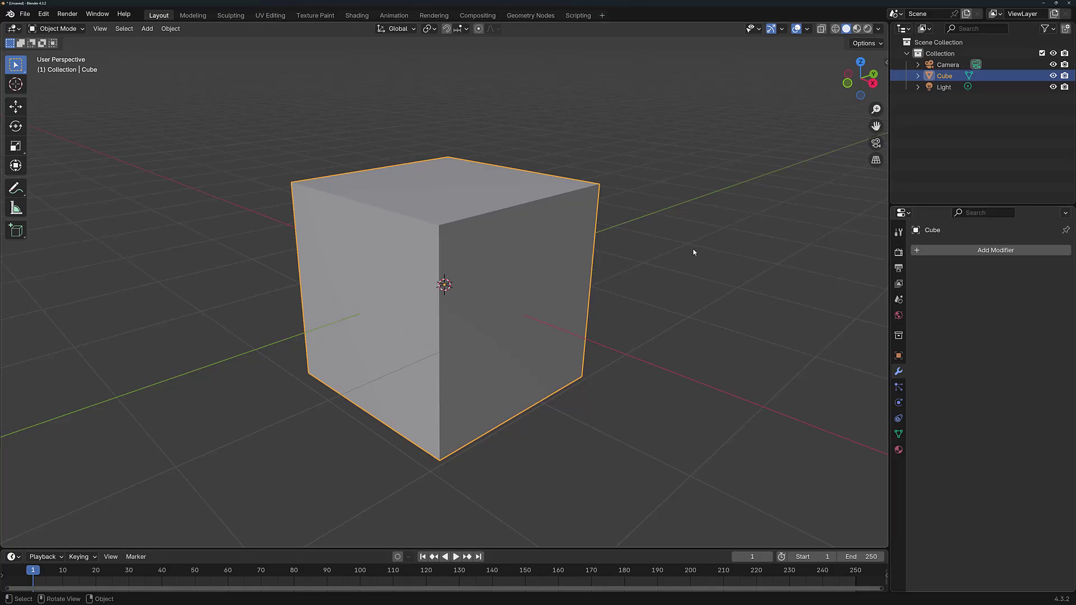
key(Tab)
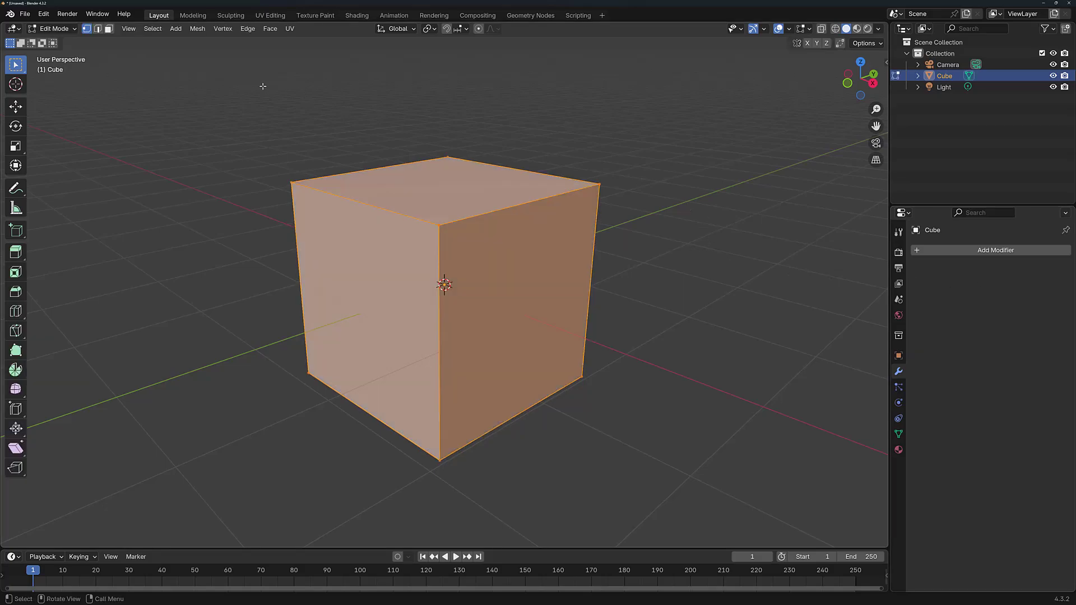
click(107, 32)
click(450, 182)
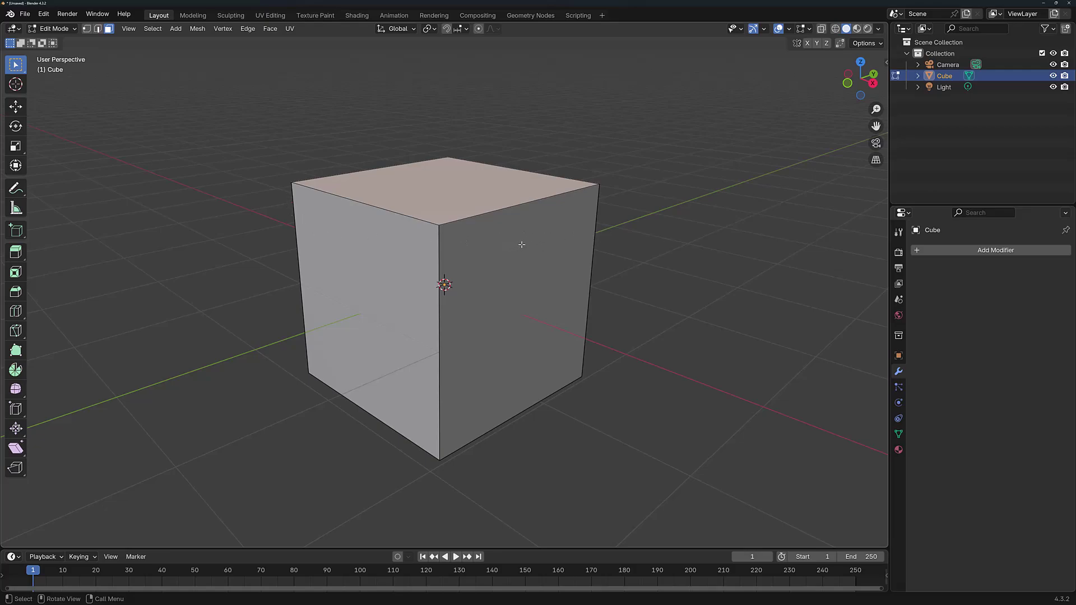
key(g)
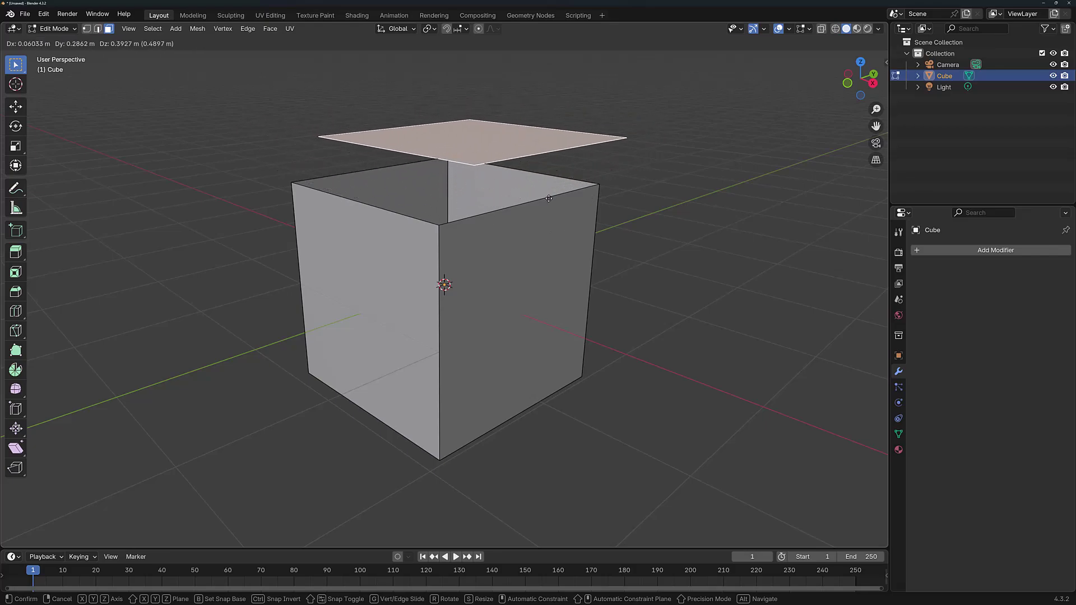
key(Escape)
click(549, 300)
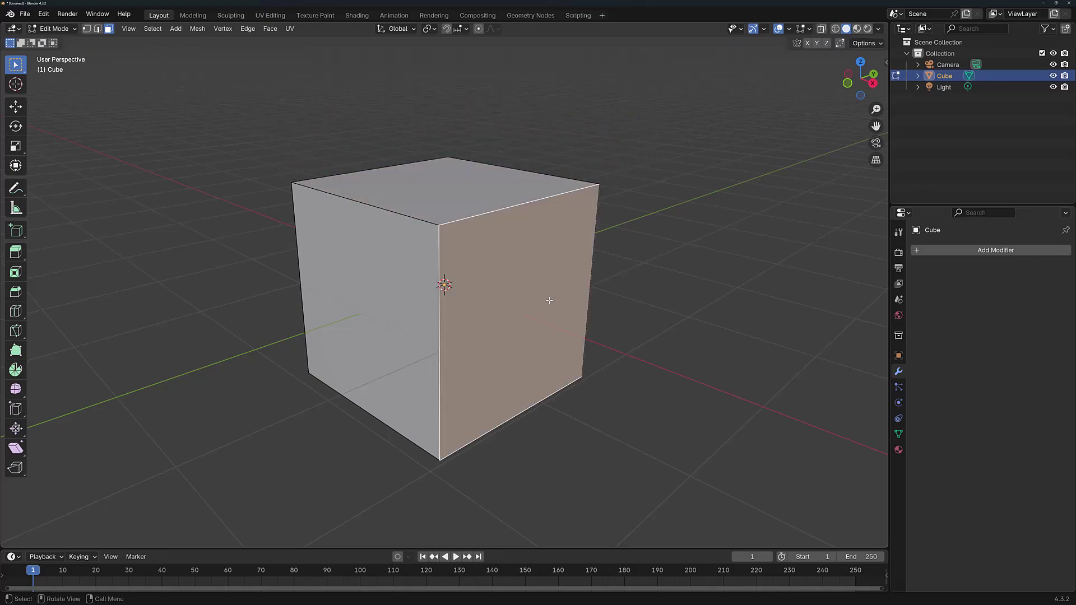
key(g)
key(Escape)
click(397, 300)
key(g)
key(Escape)
middle_drag(514, 283, 607, 263)
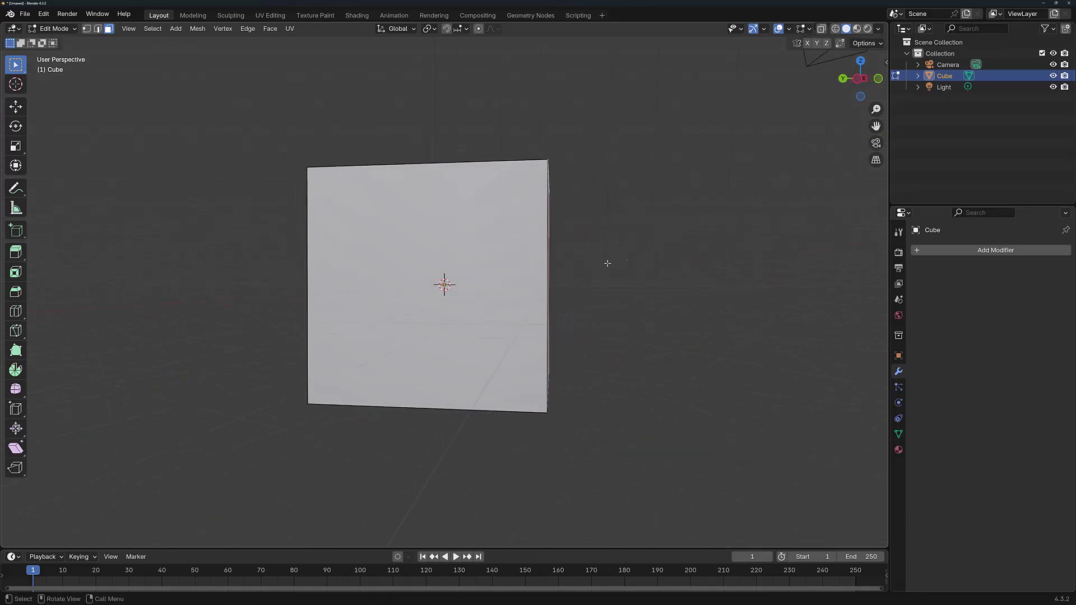
click(457, 279)
key(g)
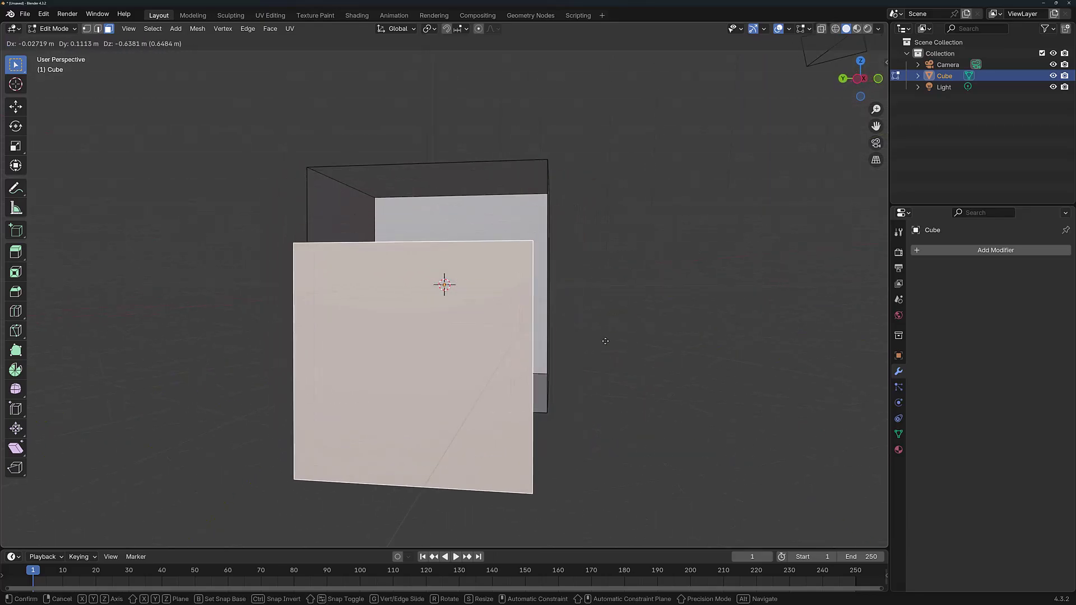
key(Escape)
middle_drag(565, 229, 467, 300)
click(537, 279)
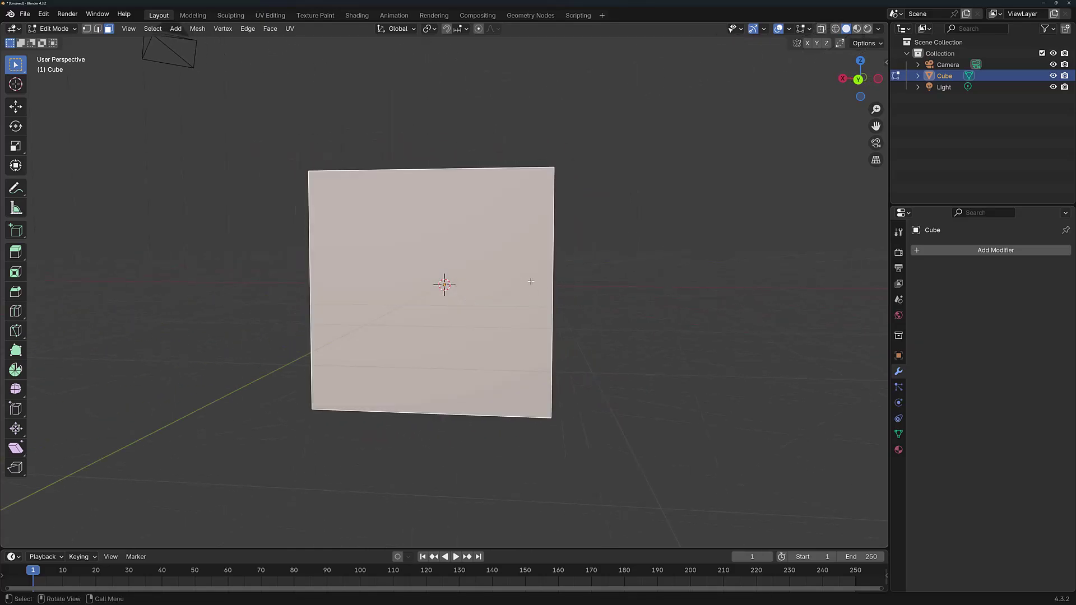
middle_drag(530, 282, 663, 246)
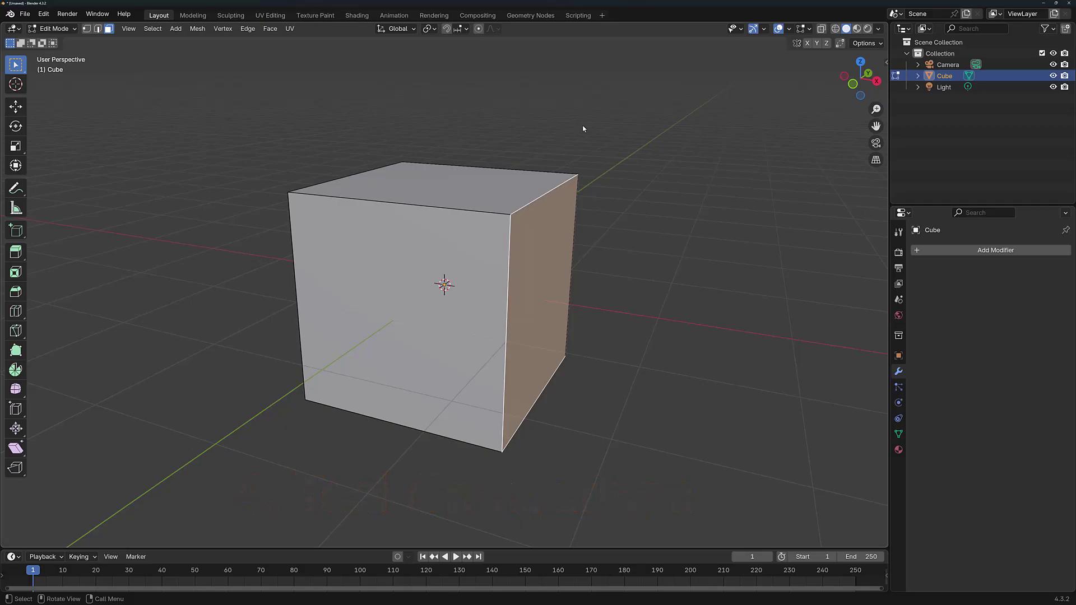
key(ctrl+z)
key(ctrl+shift+z)
key(ctrl+shift+z)
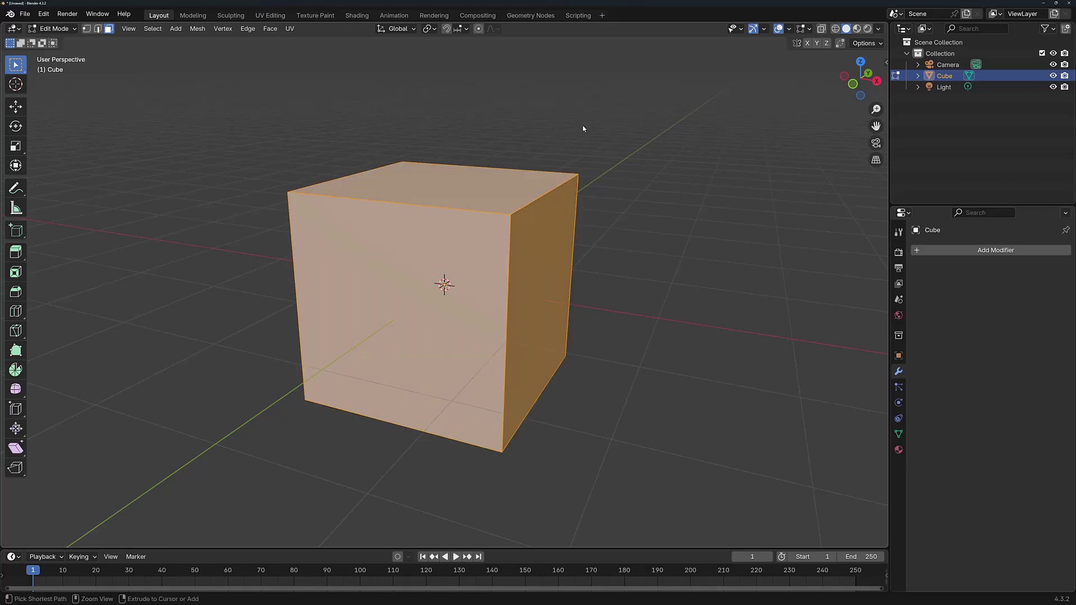
key(ctrl+shift+z)
key(ctrl+shift+z)
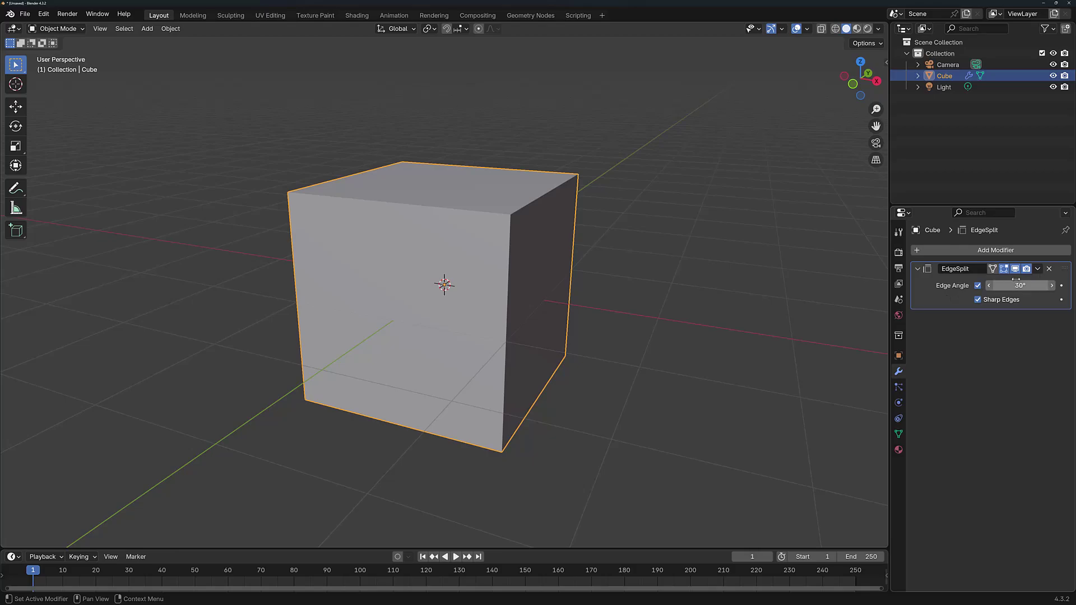
click(1048, 270)
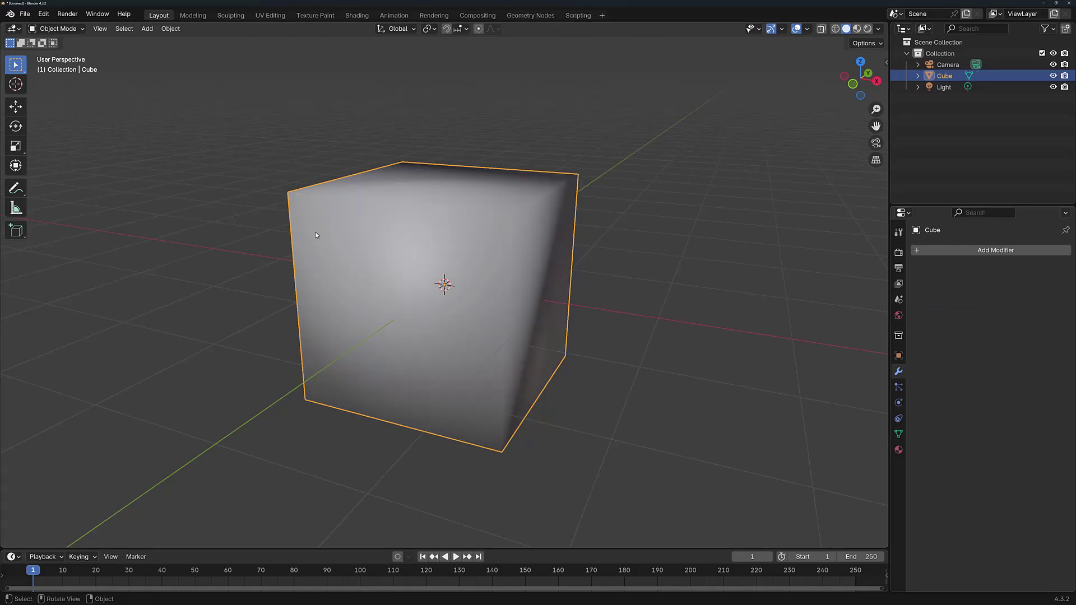
middle_drag(316, 234, 414, 213)
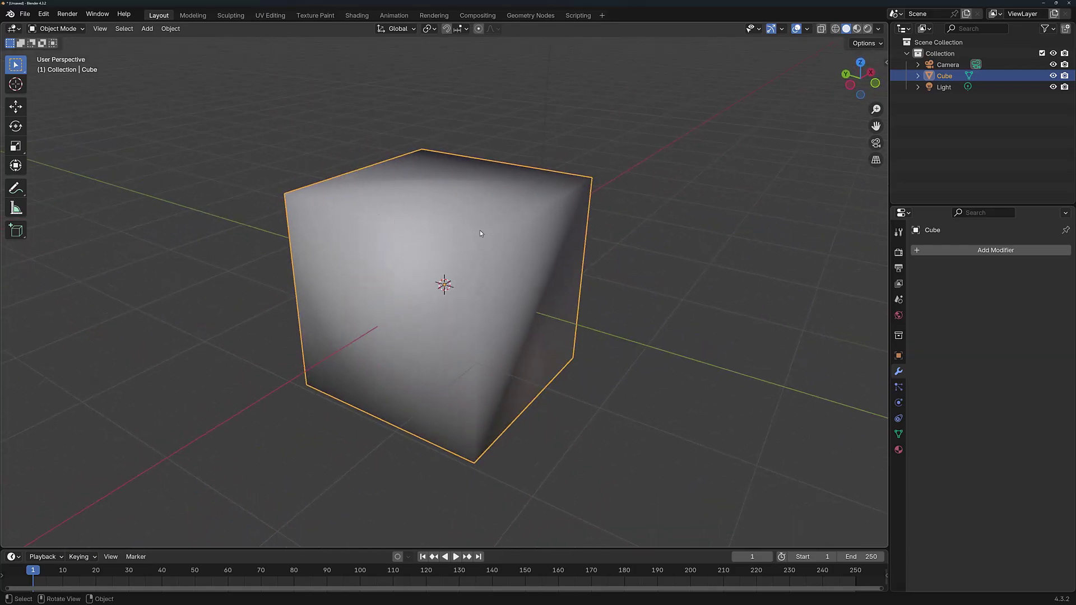
key(Tab)
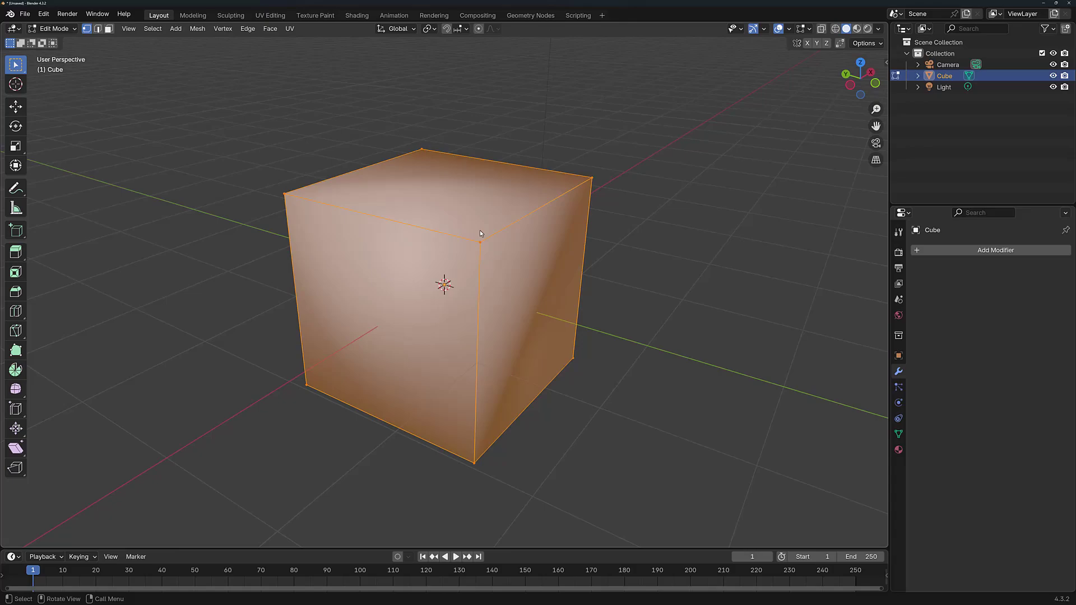
click(98, 29)
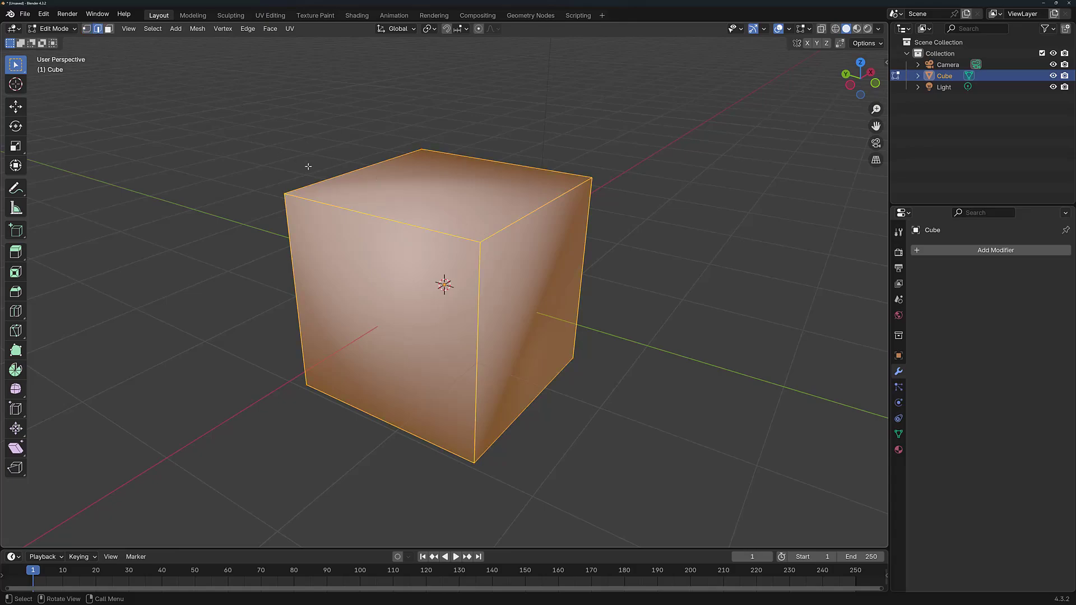
click(380, 221)
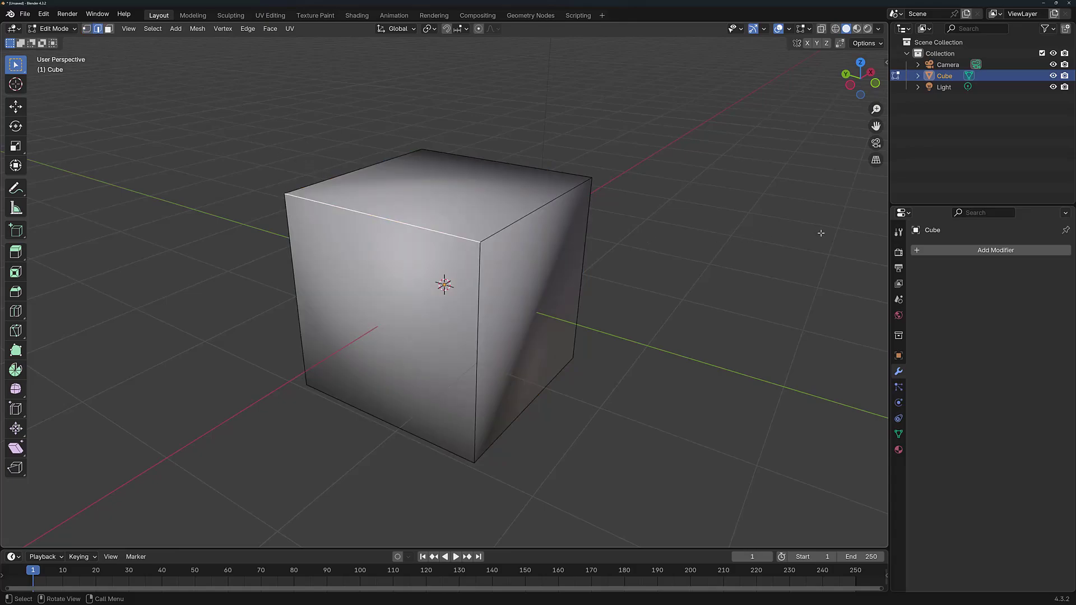
Step: Browse the Edge and Vertex menus and bring up the Mesh > Split submenu
click(252, 31)
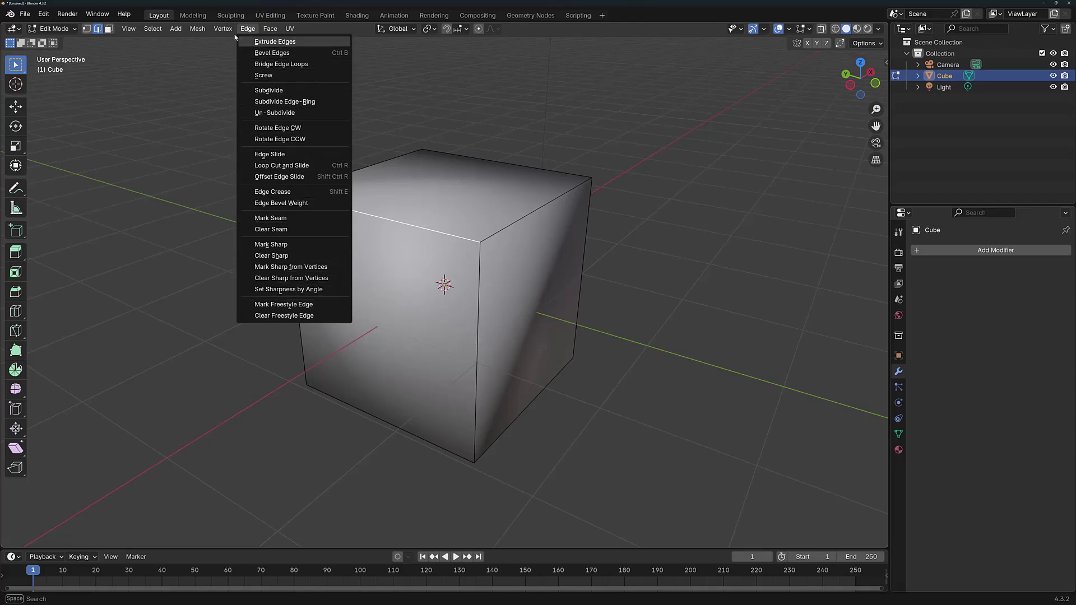
mouse_move(224, 29)
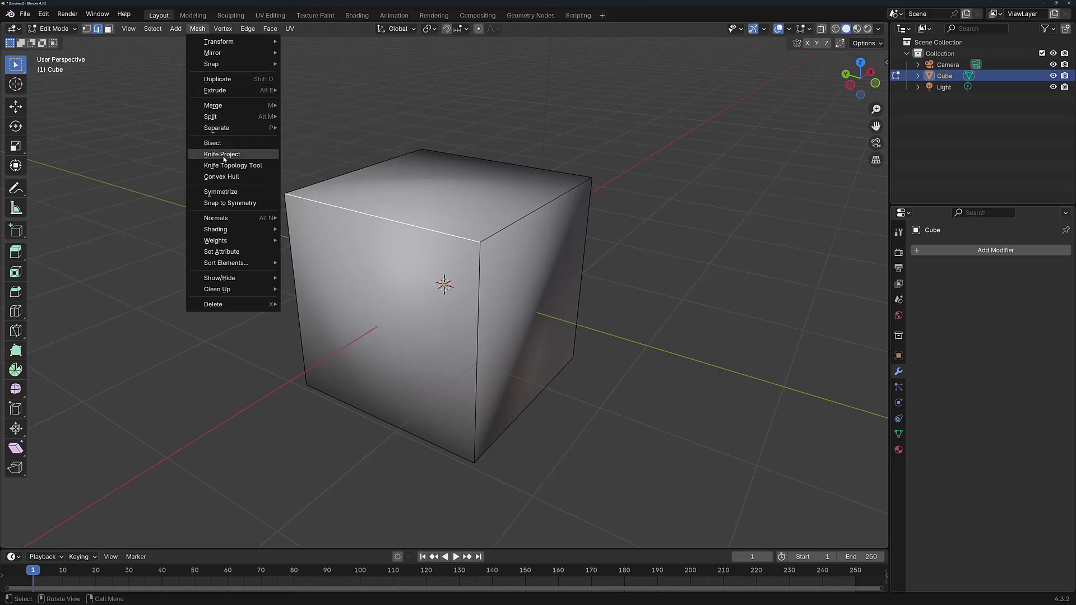
mouse_move(242, 121)
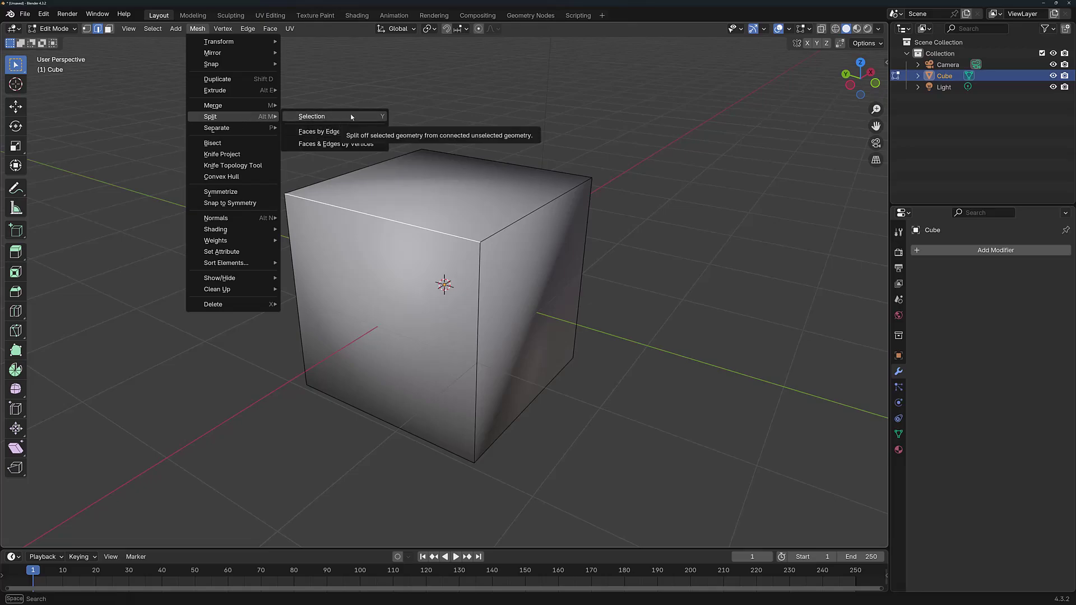
Step: Split off the top-front edge with Split > Selection, test-moving it and undoing the move
click(334, 117)
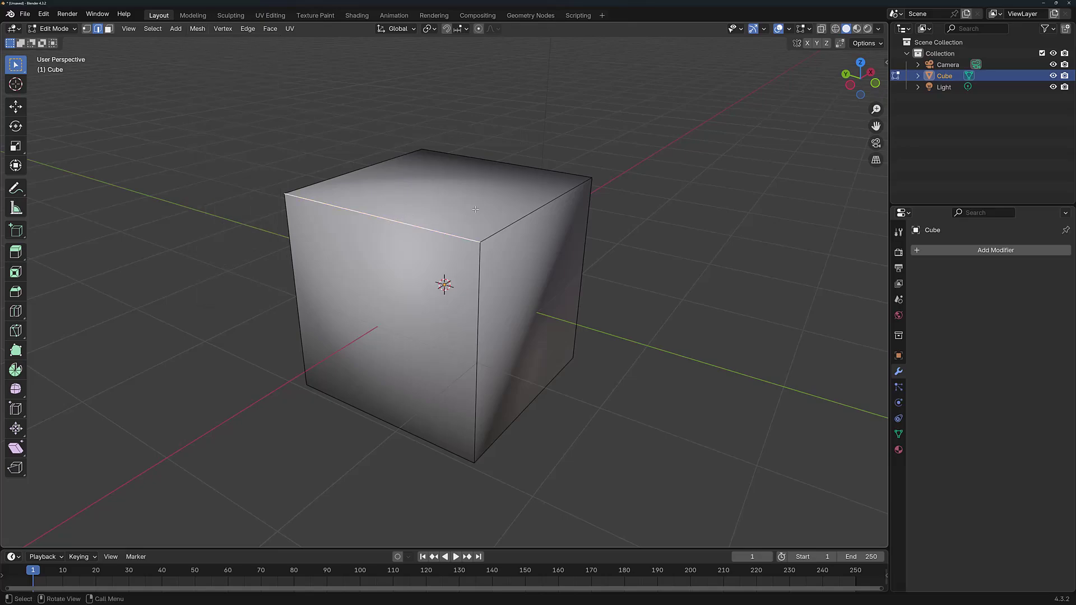
key(g)
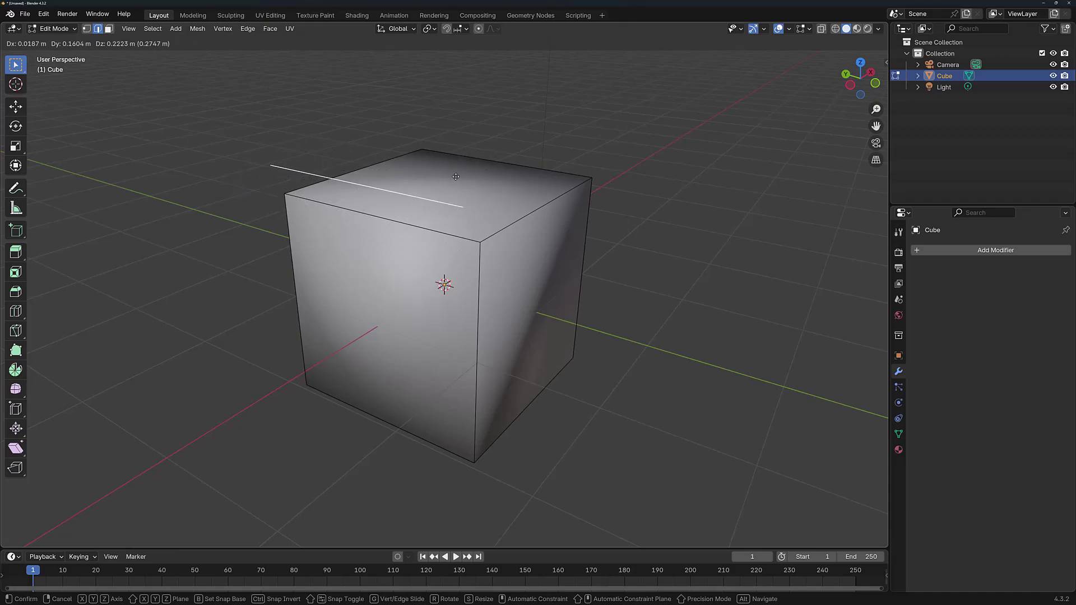
click(276, 135)
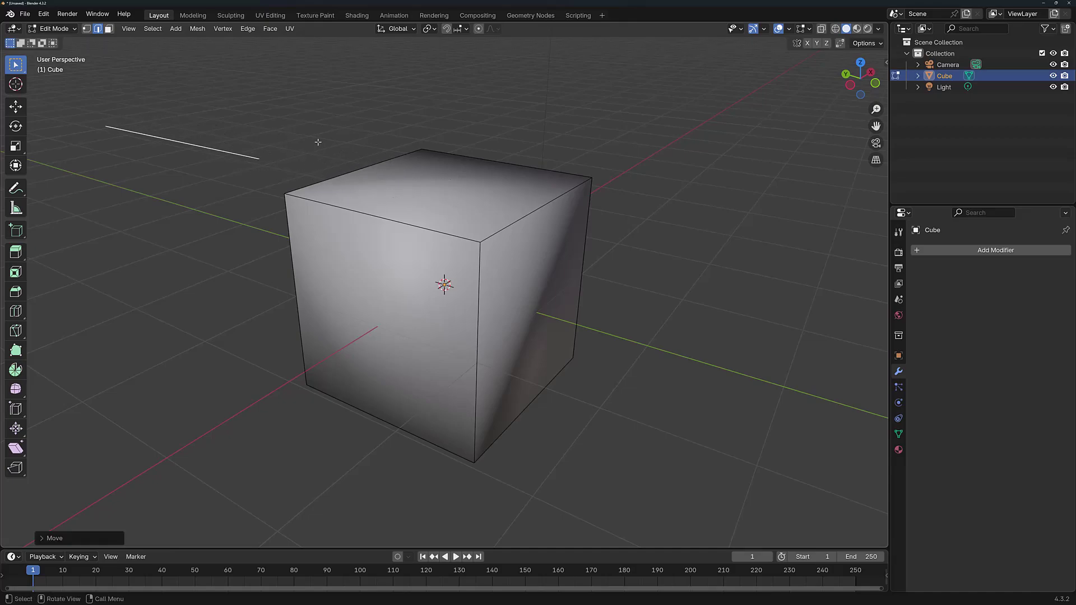
key(ctrl+z)
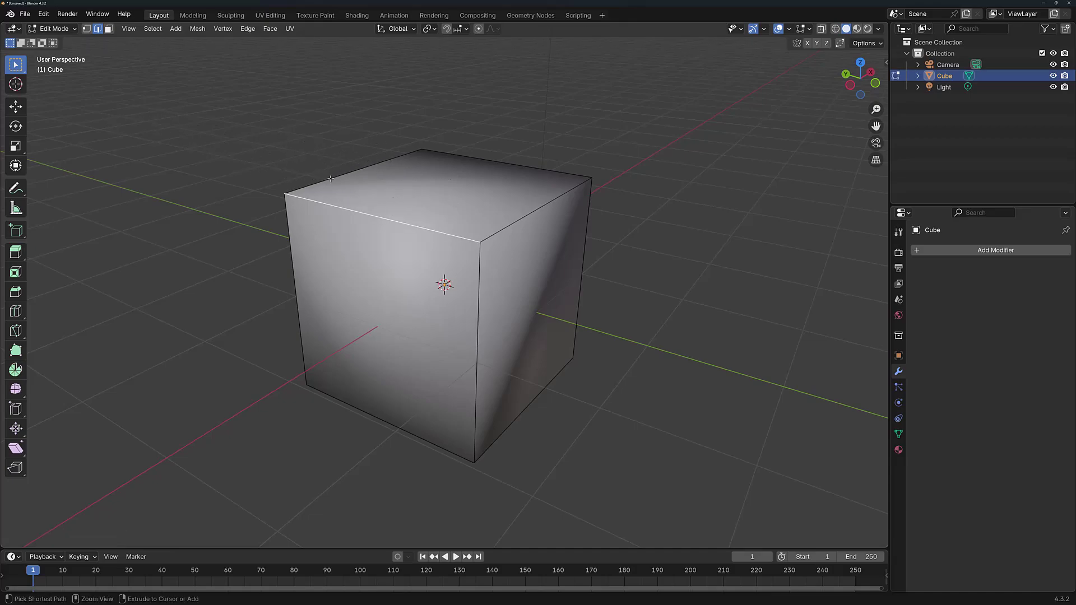
Step: Select the top face and try dissolving it, then undo back to the edge selection
click(108, 28)
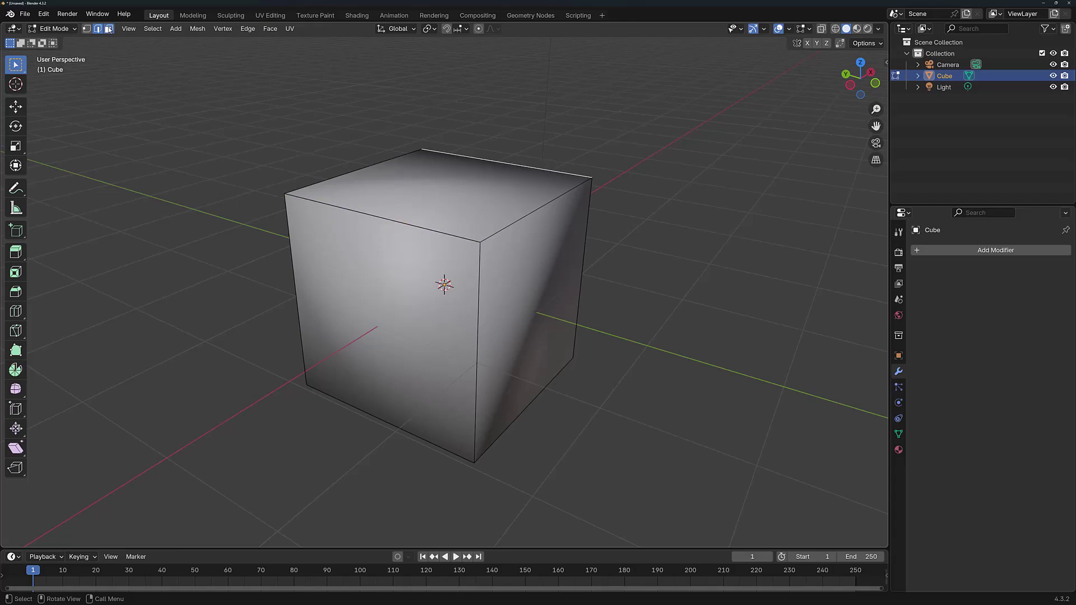
click(416, 177)
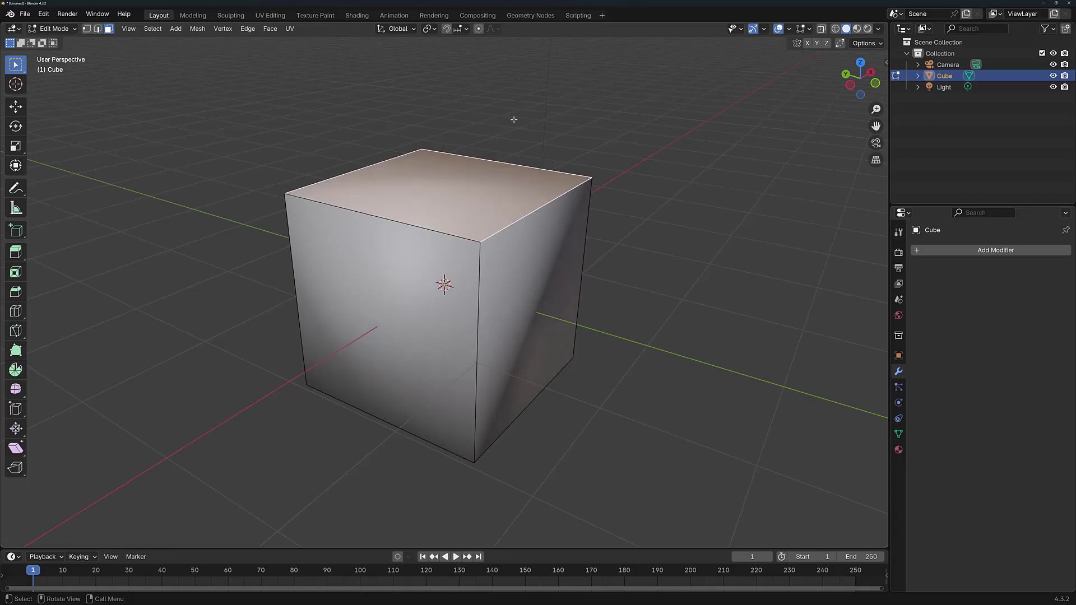
key(ctrl+x)
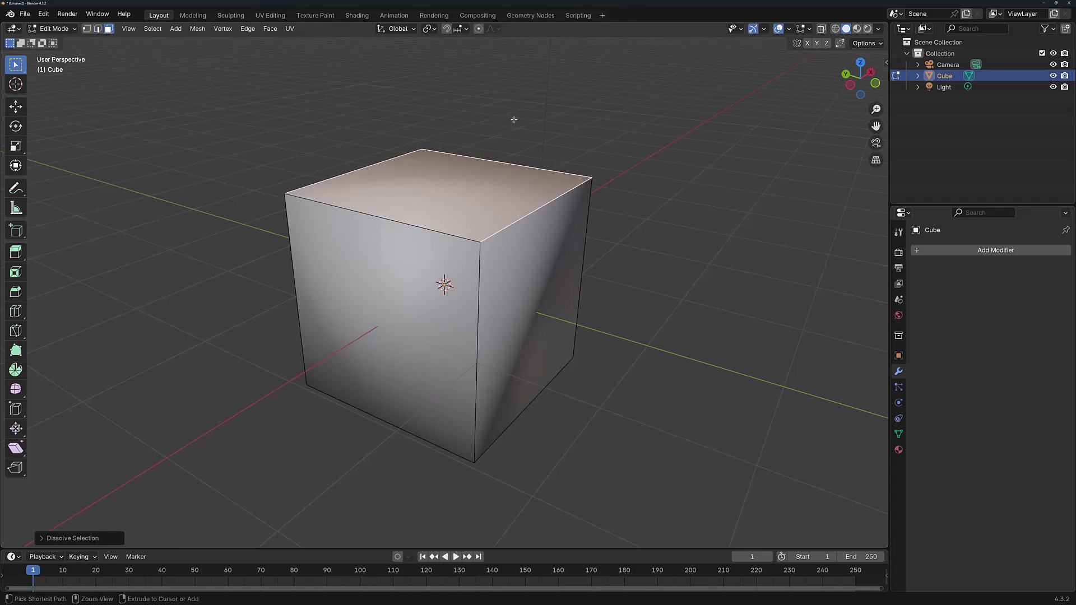
key(ctrl+z)
key(ctrl+z)
key(ctrl+z)
key(ctrl+z)
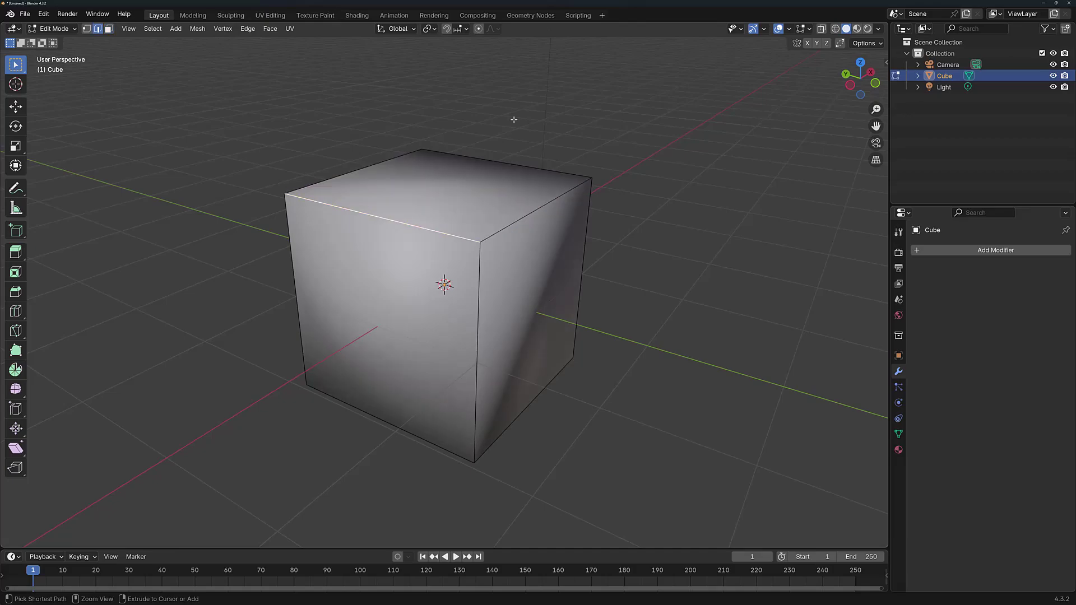
key(ctrl+z)
Step: Reselect the top face and split it off with Mesh > Split > Selection
click(109, 29)
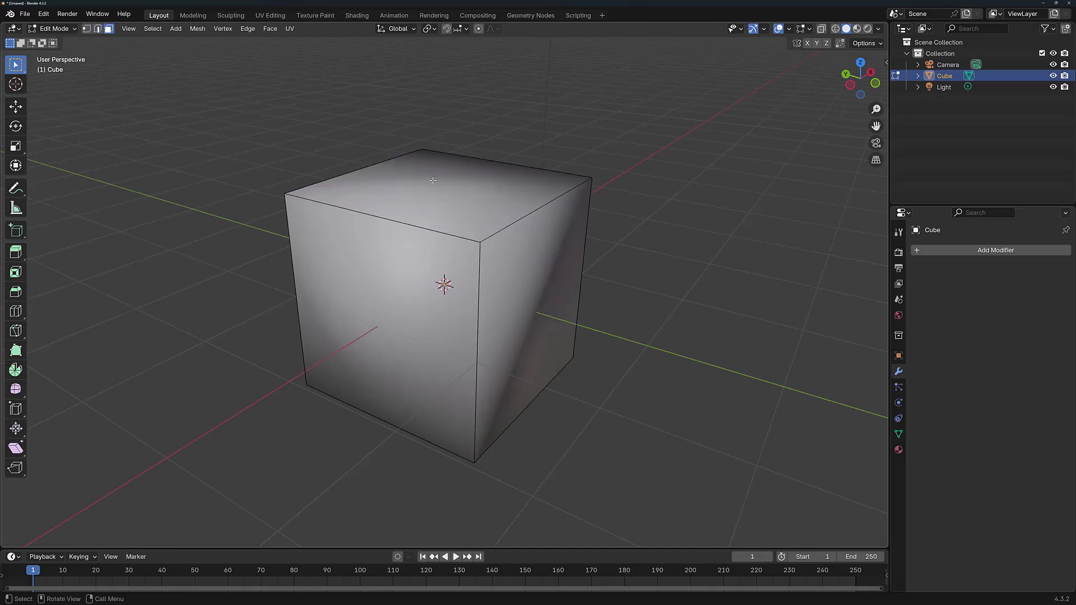
click(495, 174)
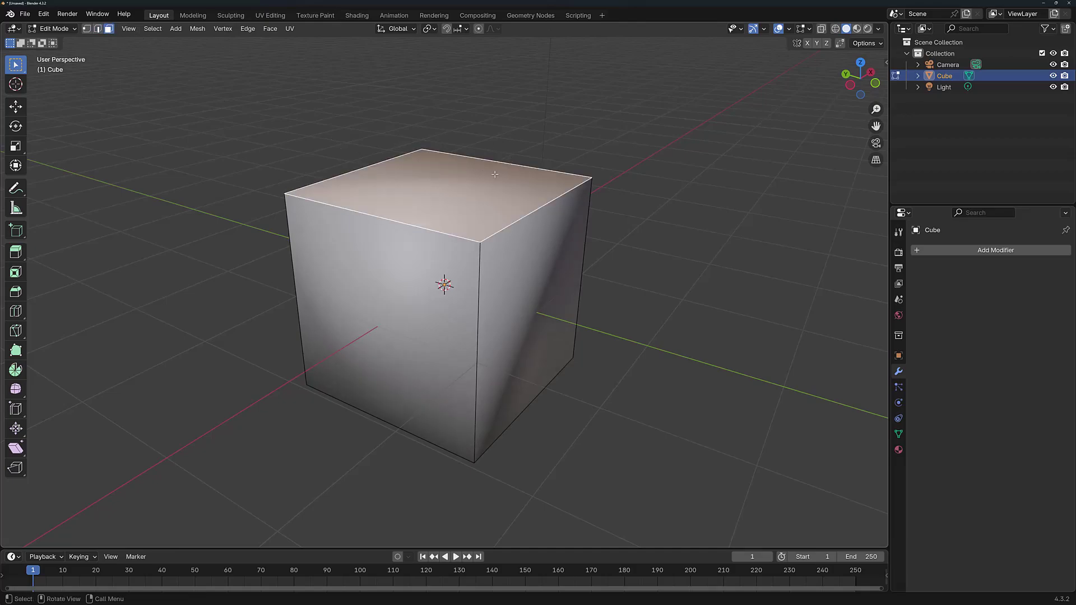
click(197, 29)
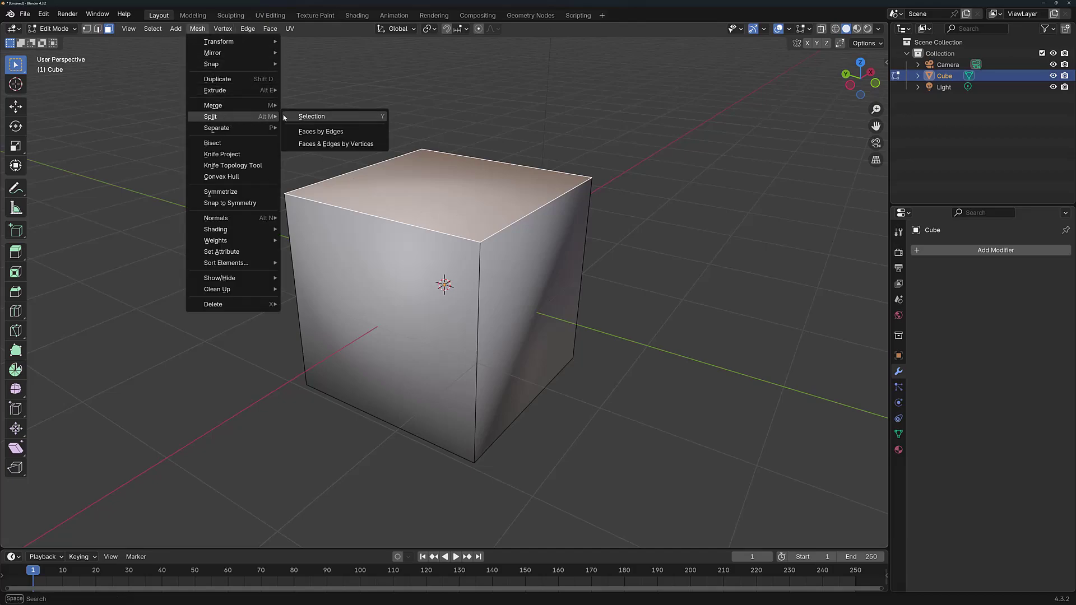
click(344, 115)
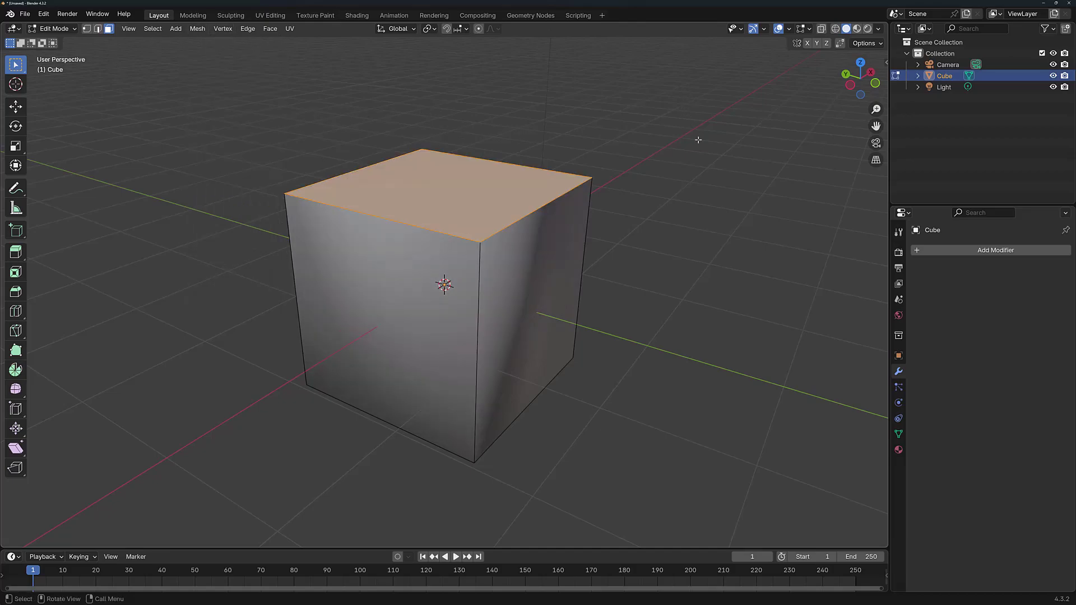
click(702, 197)
Step: Select the detached top face and test-lift it with G, cancelling so it stays seated
middle_drag(563, 224, 439, 206)
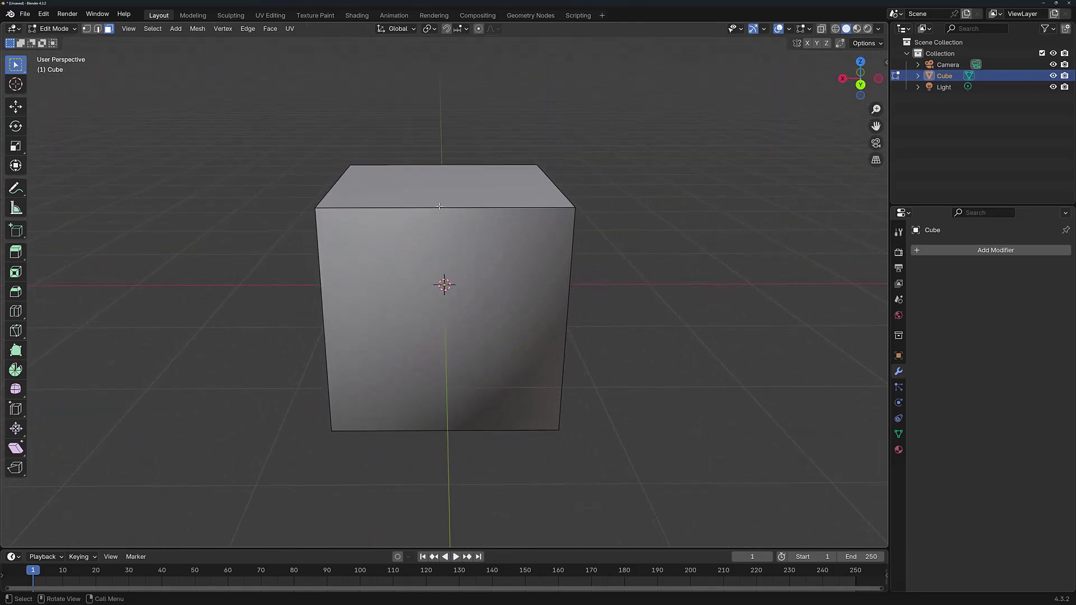
middle_drag(321, 160, 435, 203)
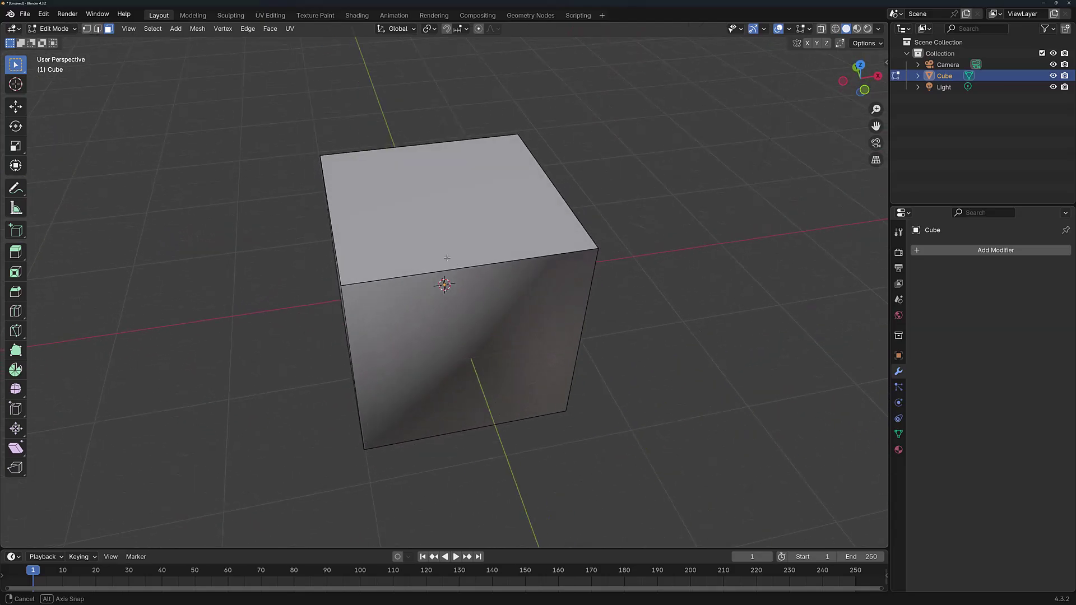
click(435, 203)
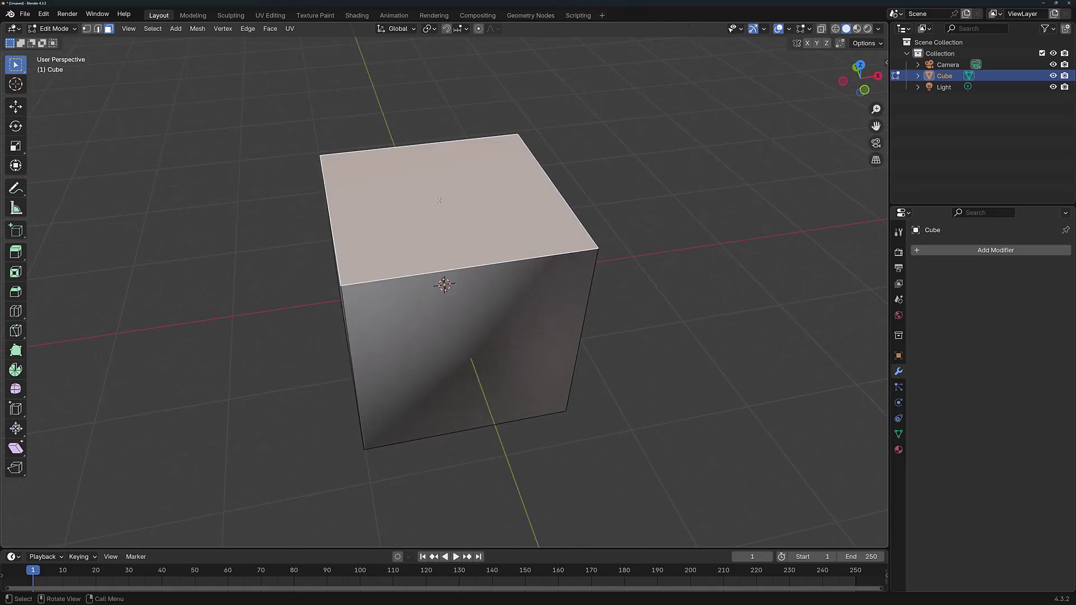
key(g)
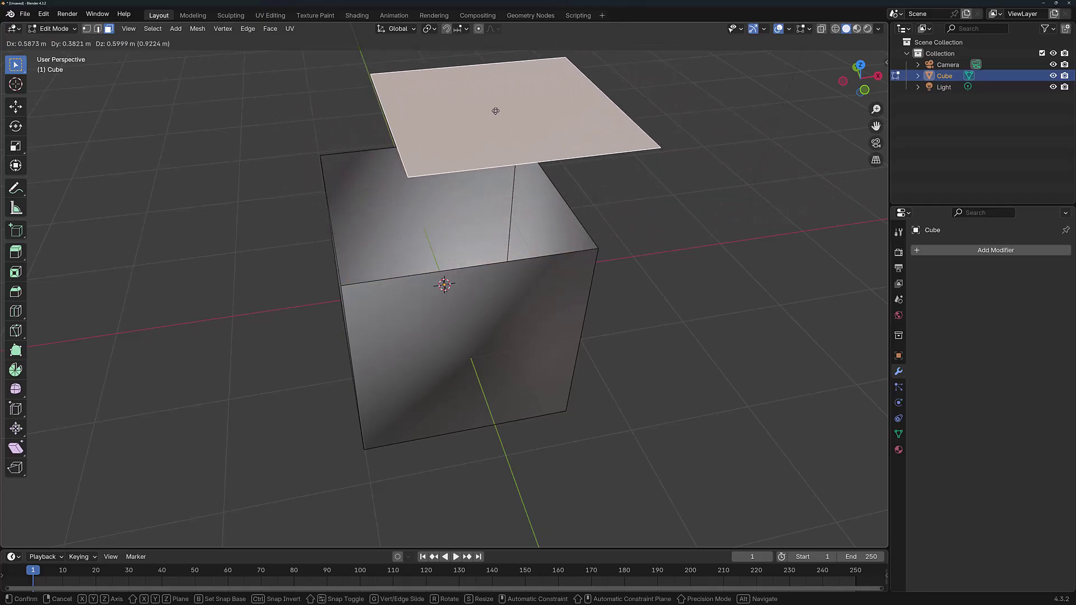
right_click(394, 106)
middle_drag(432, 218, 399, 214)
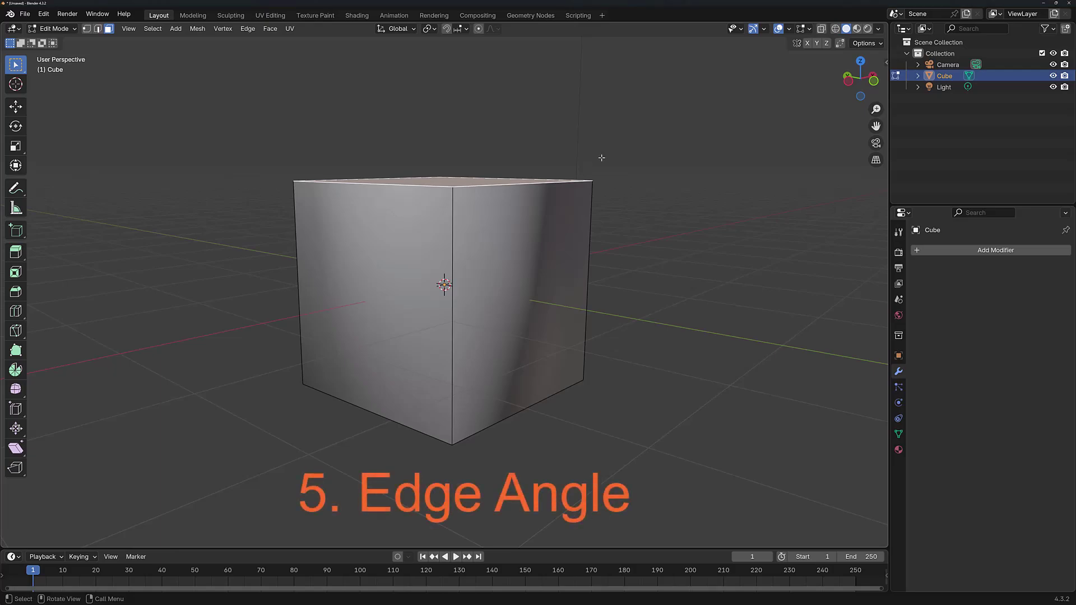
Step: Return to Object Mode and delete the cube
key(Tab)
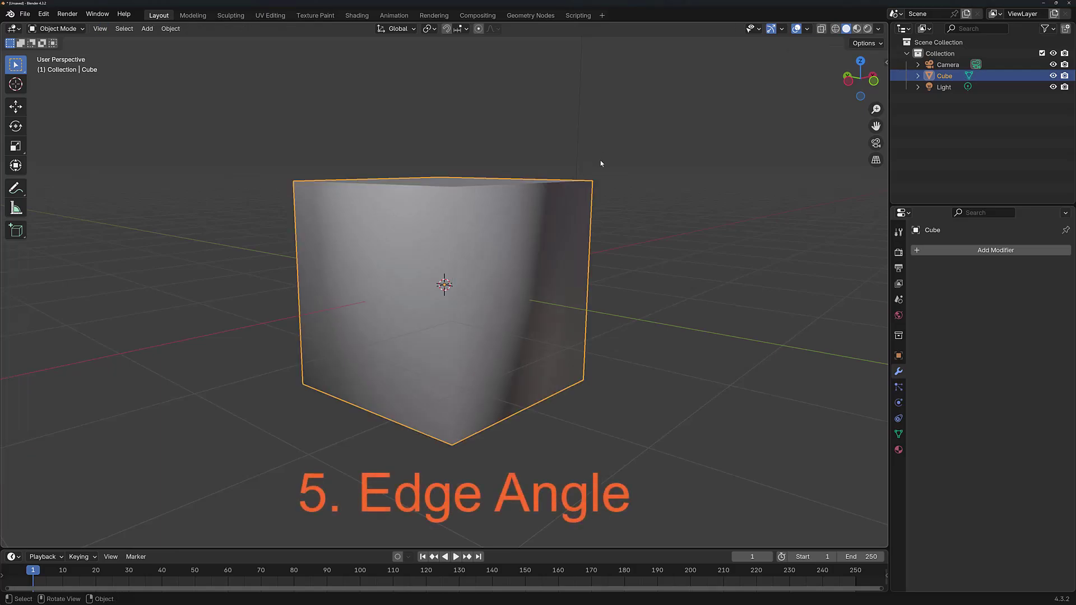
key(x)
click(588, 162)
Step: Add a Suzanne monkey head mesh and bring up the Add Modifier list
key(shift+a)
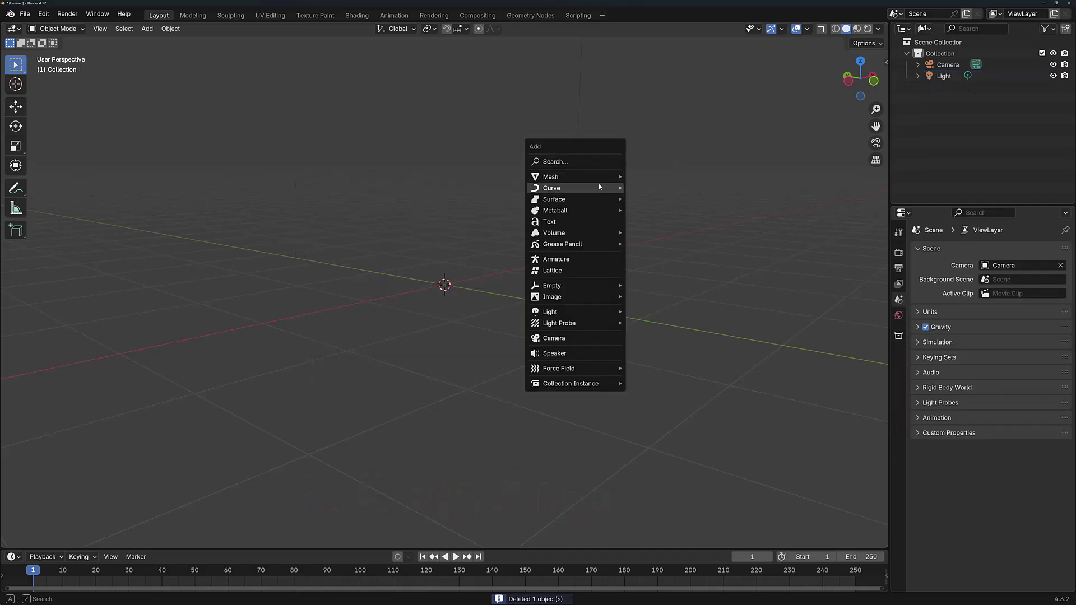
mouse_move(603, 178)
click(655, 281)
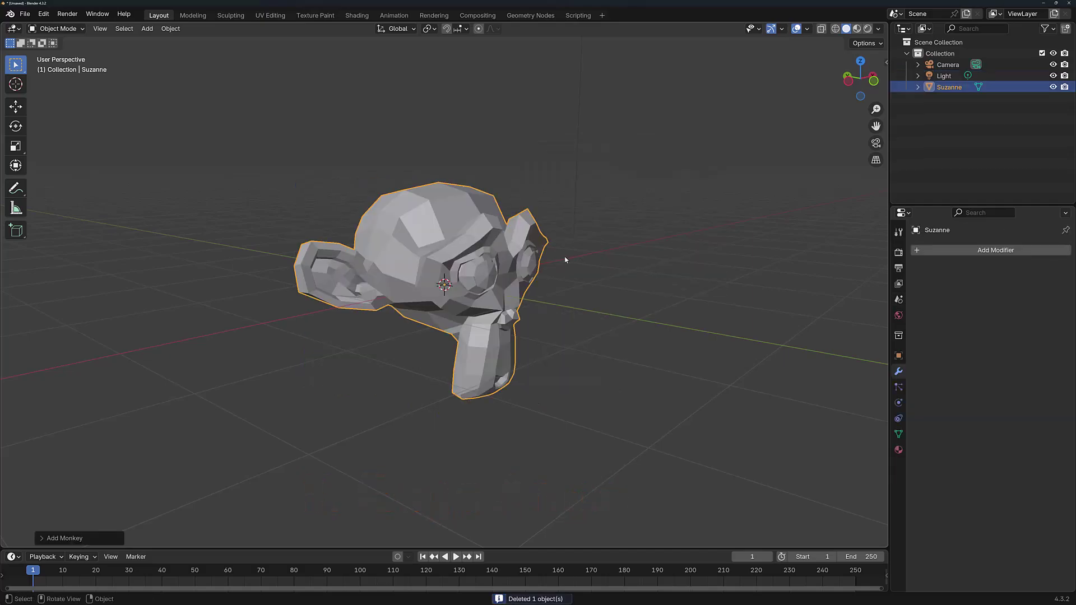
middle_drag(486, 235, 411, 235)
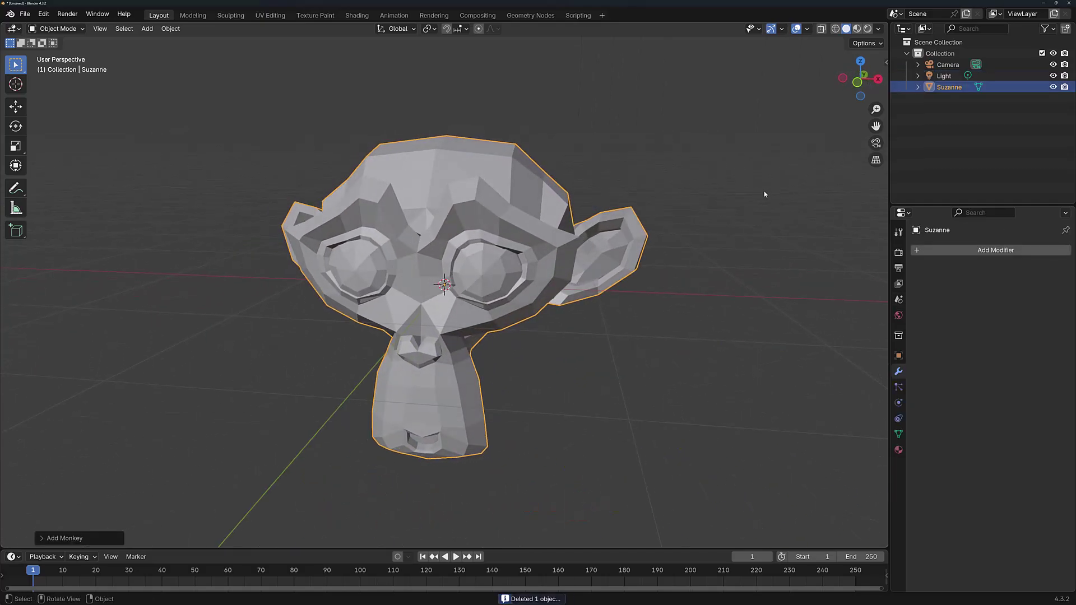
click(935, 249)
Step: Add an Edge Split modifier to Suzanne with Edge Angle enabled and set to 30°
mouse_move(934, 250)
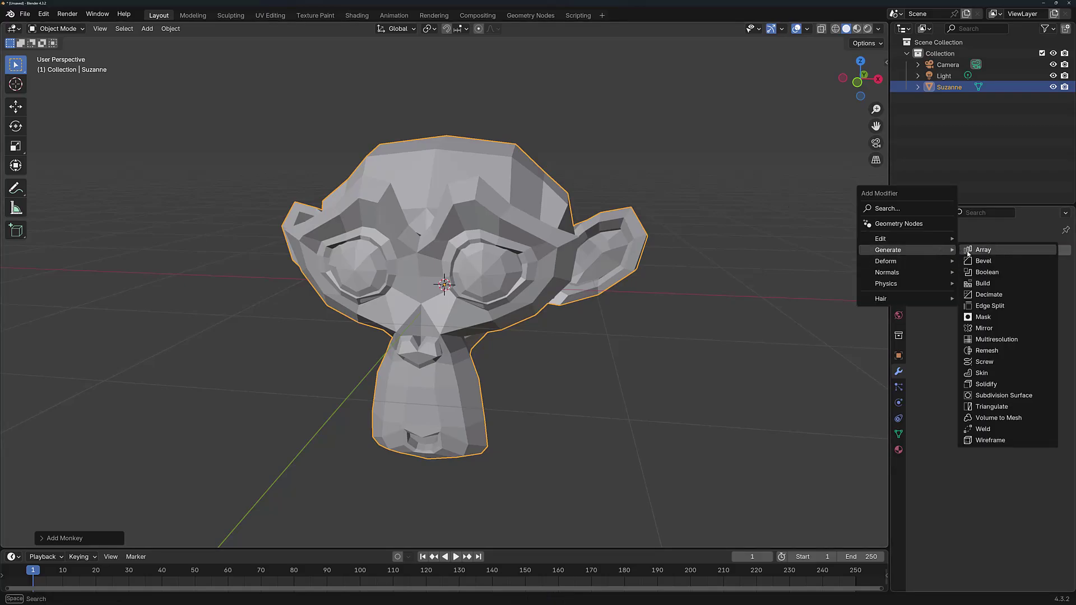
click(988, 307)
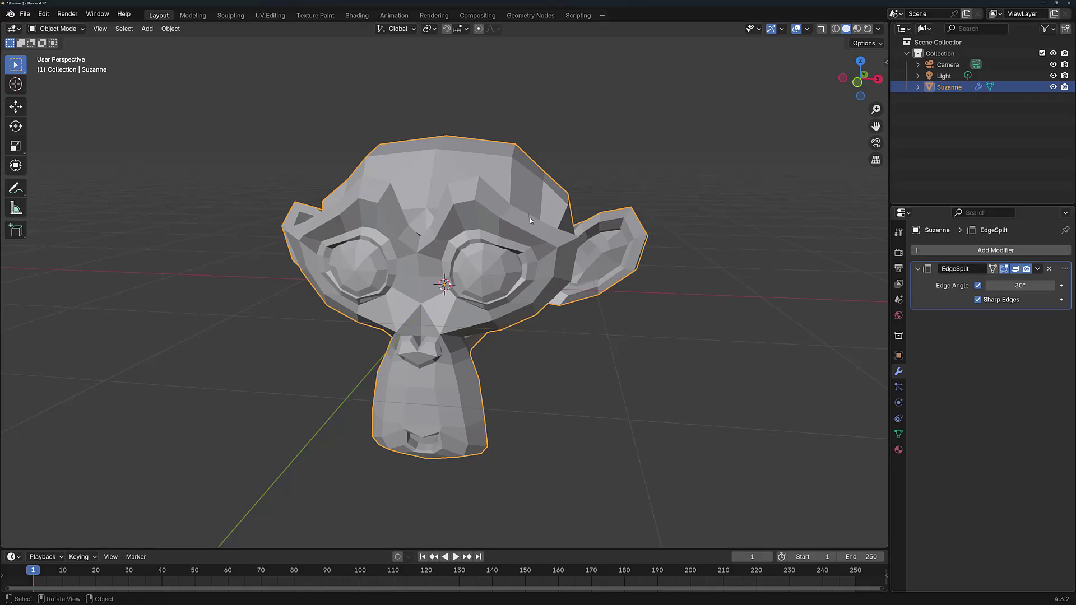
middle_drag(529, 218, 513, 185)
scroll(533, 191, down, 3)
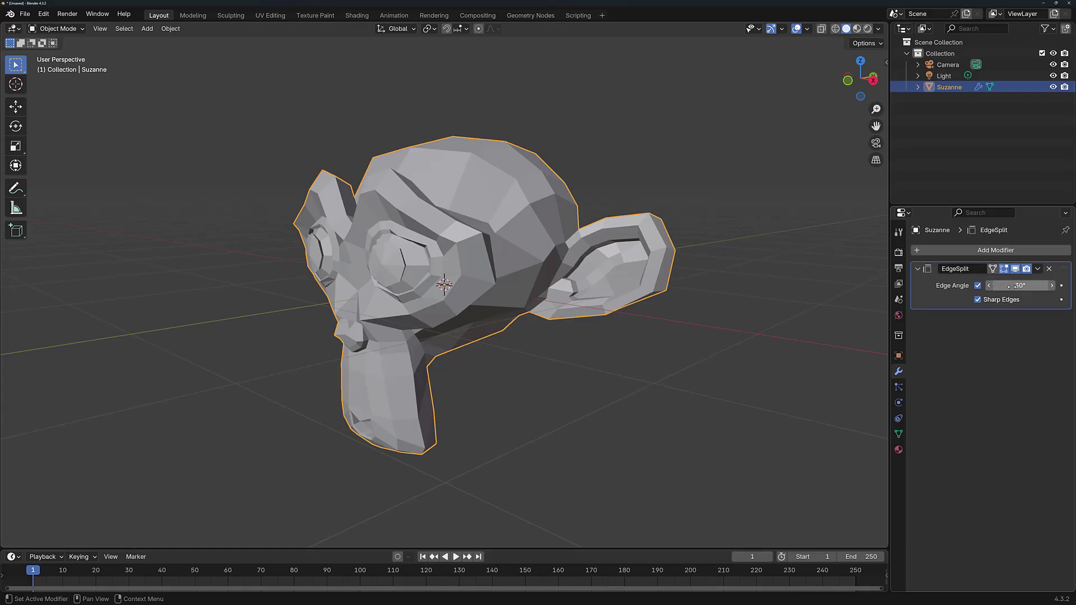
click(977, 286)
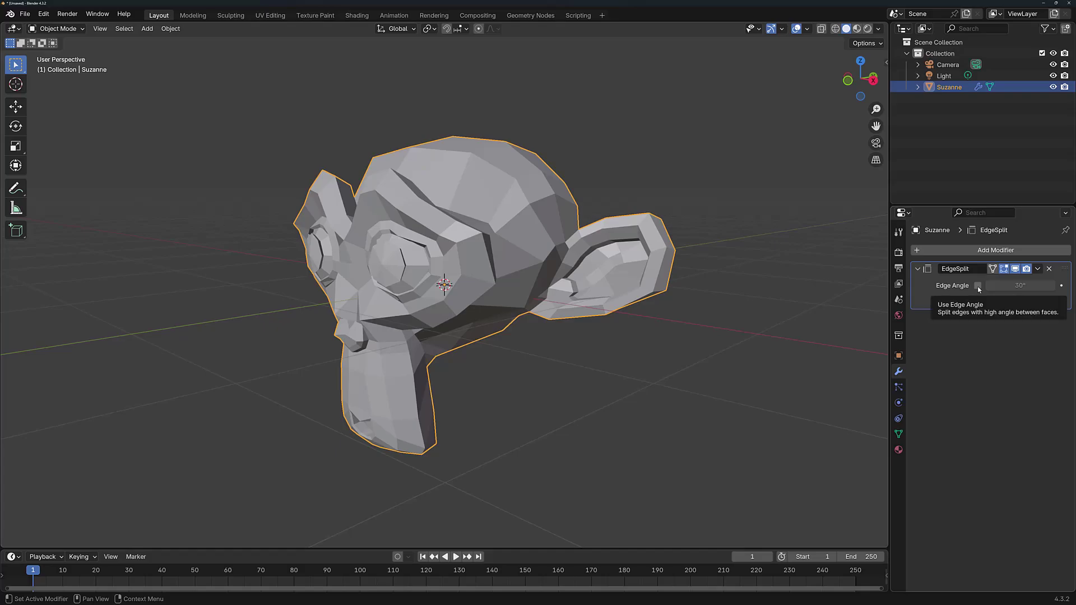
click(978, 287)
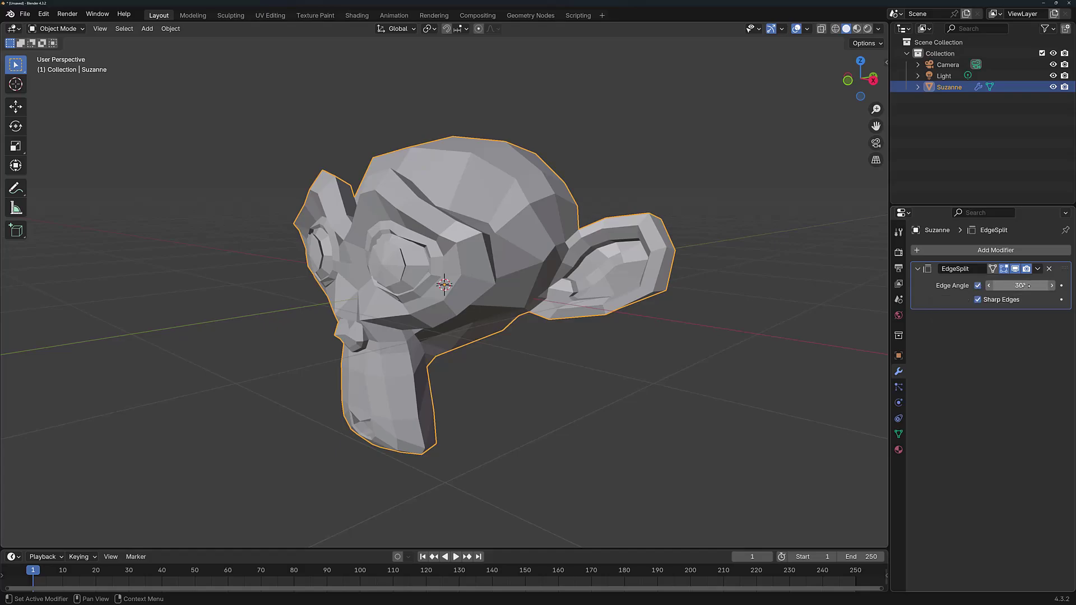
drag(1021, 287, 1022, 287)
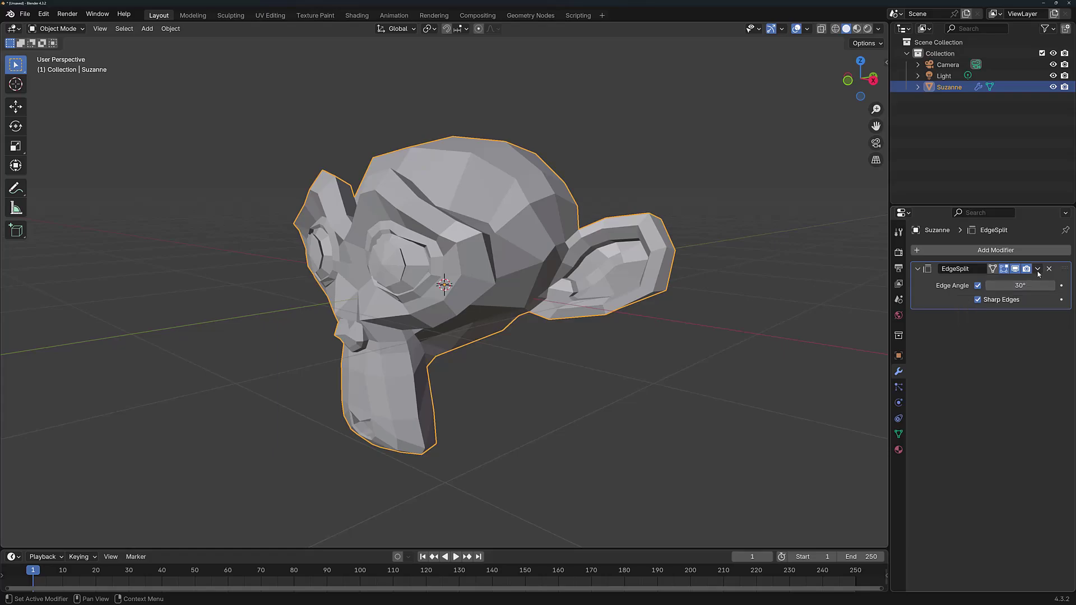
click(1038, 271)
Step: Apply the Edge Split modifier and enter Edit Mode with everything deselected
click(986, 282)
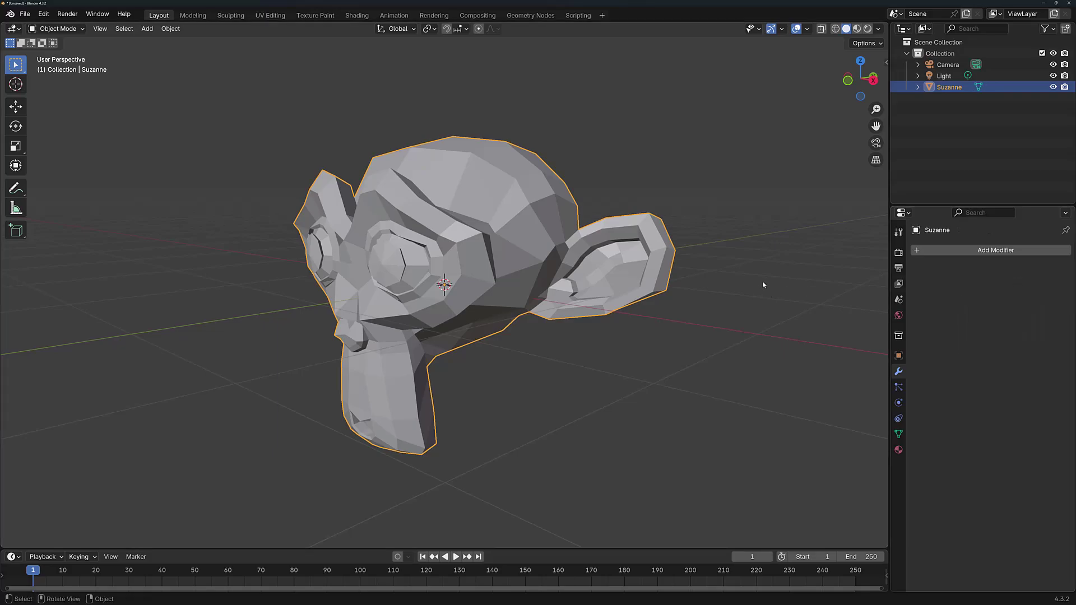
key(Tab)
key(alt+a)
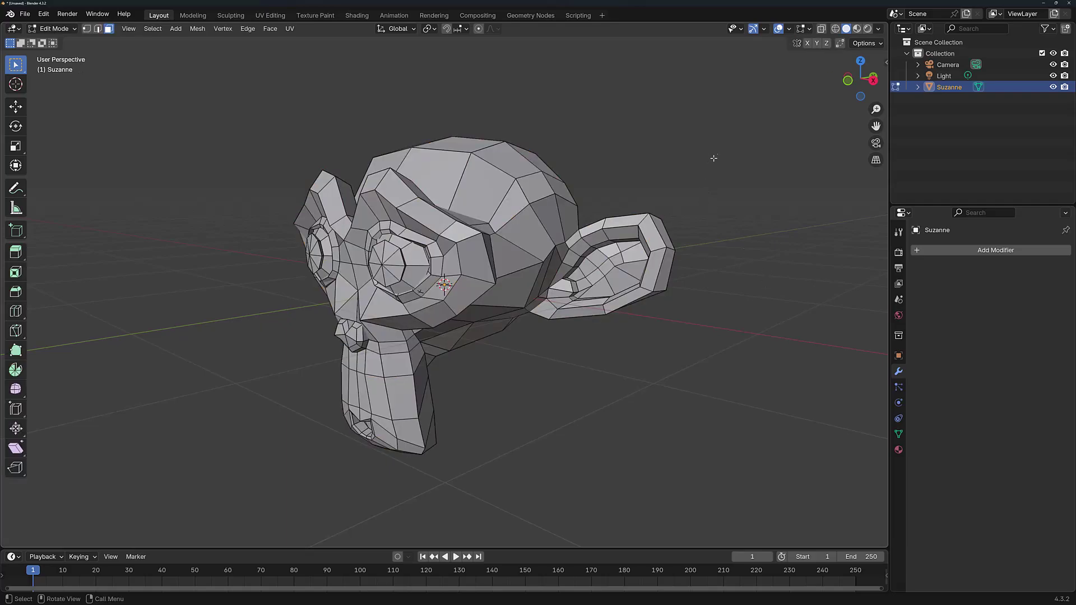
Step: Select the linked inner ear faces with L, zoom in to inspect, then deselect
middle_drag(711, 159, 599, 266)
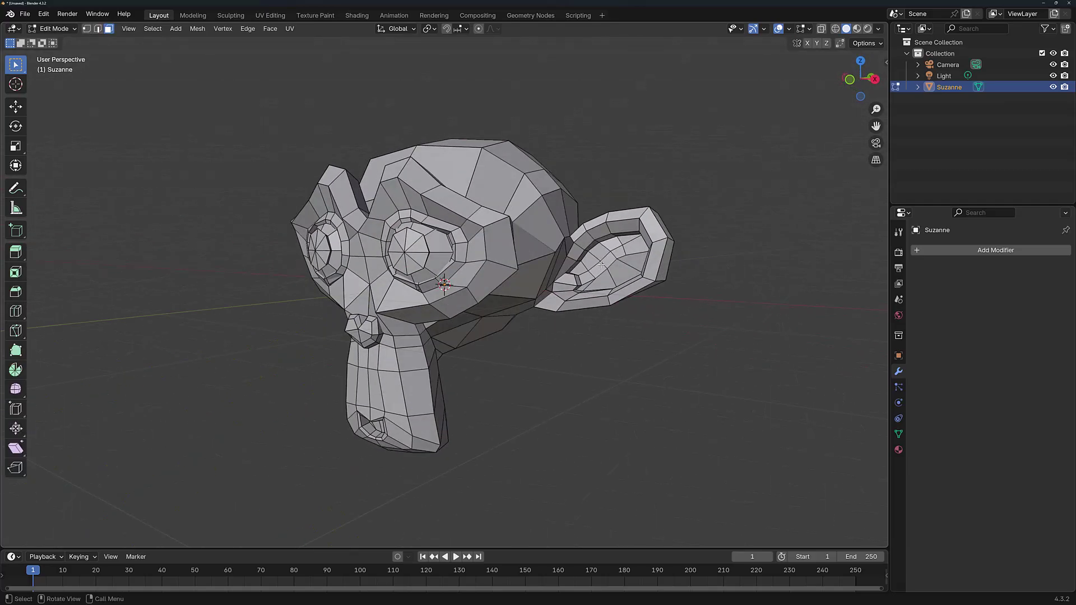
key(l)
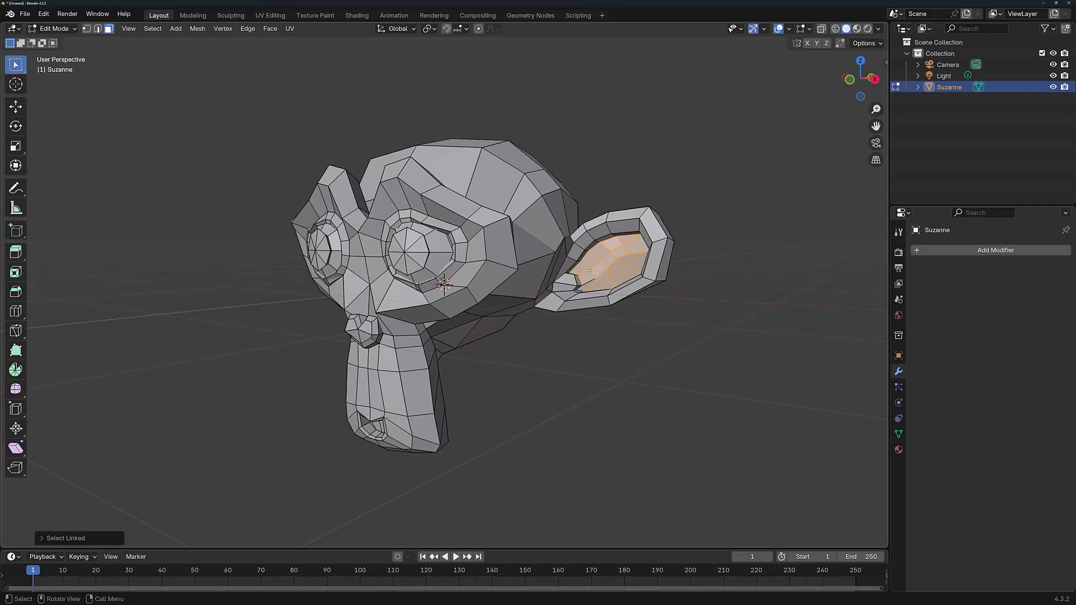
scroll(531, 256, up, 2)
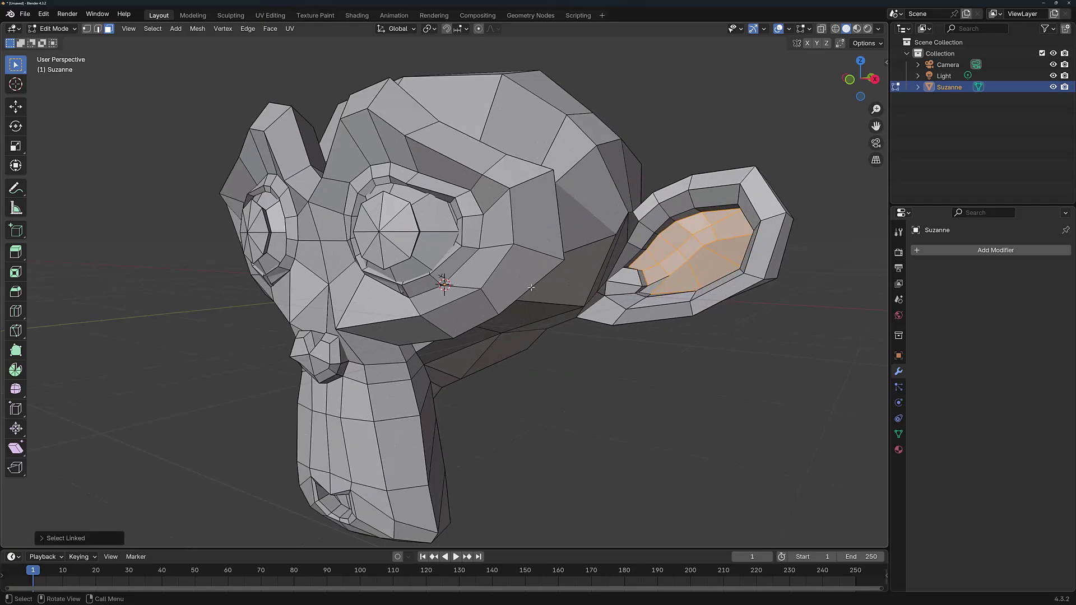
middle_drag(531, 256, 654, 255)
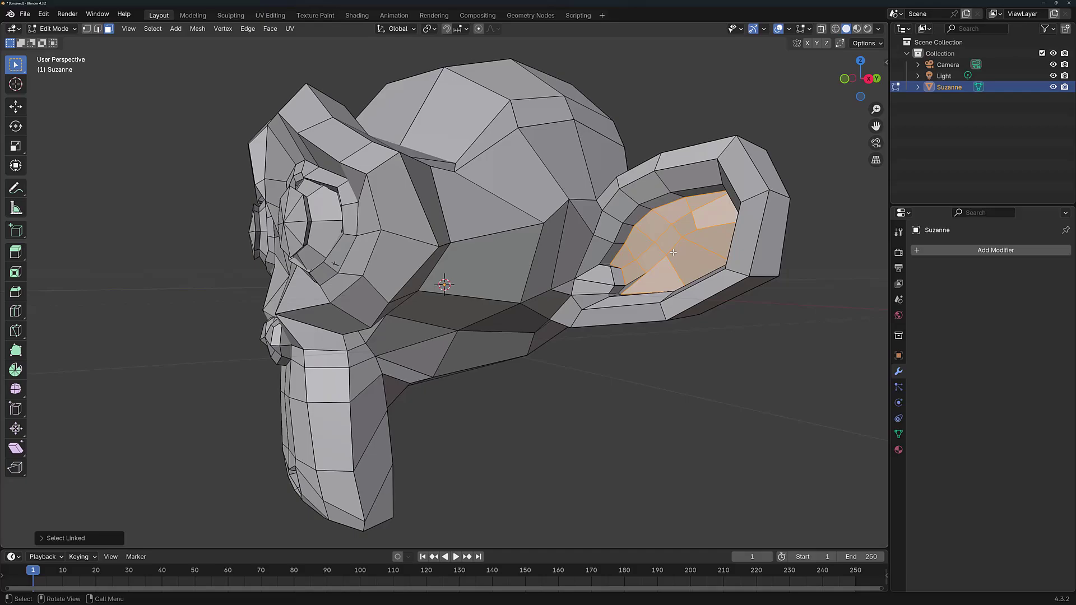
key(alt+a)
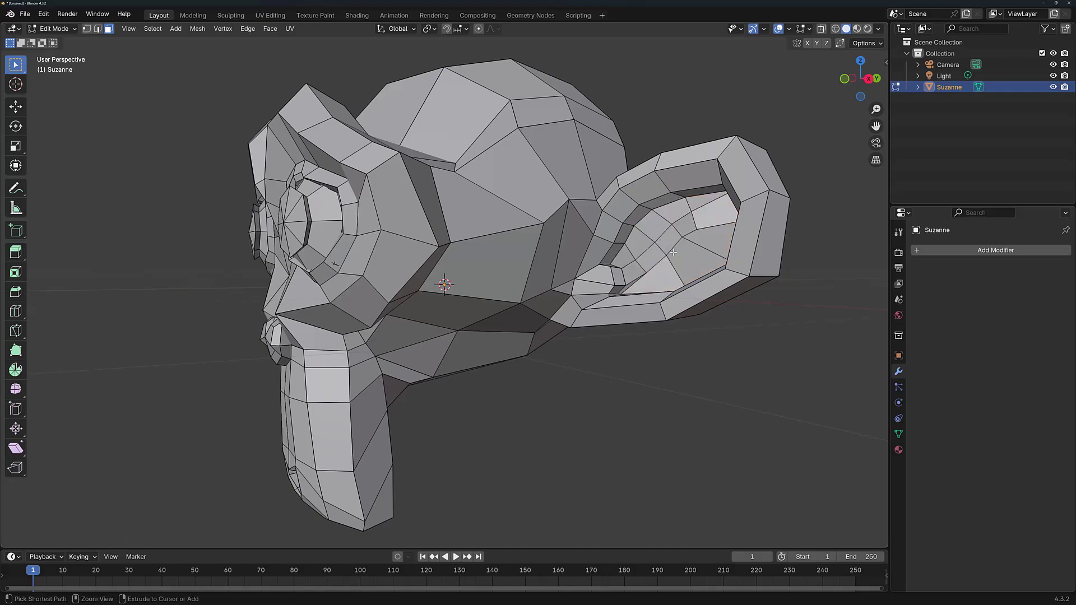
Step: Check Suzanne's mesh islands by selecting the faces linked to the head in Edit Mode, then return to Object Mode
key(a)
key(Tab)
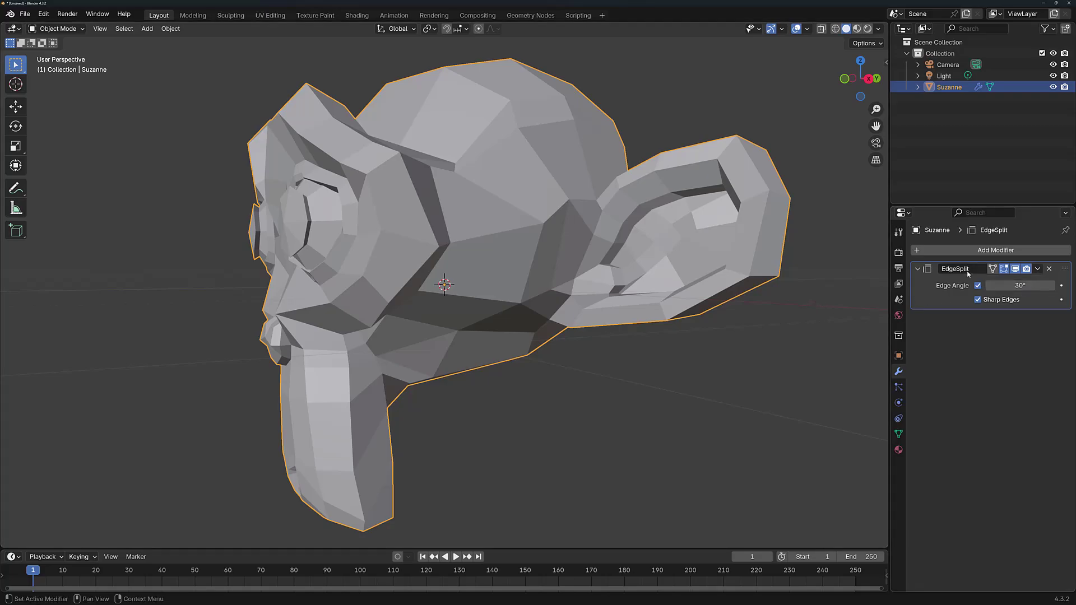
key(Tab)
click(682, 338)
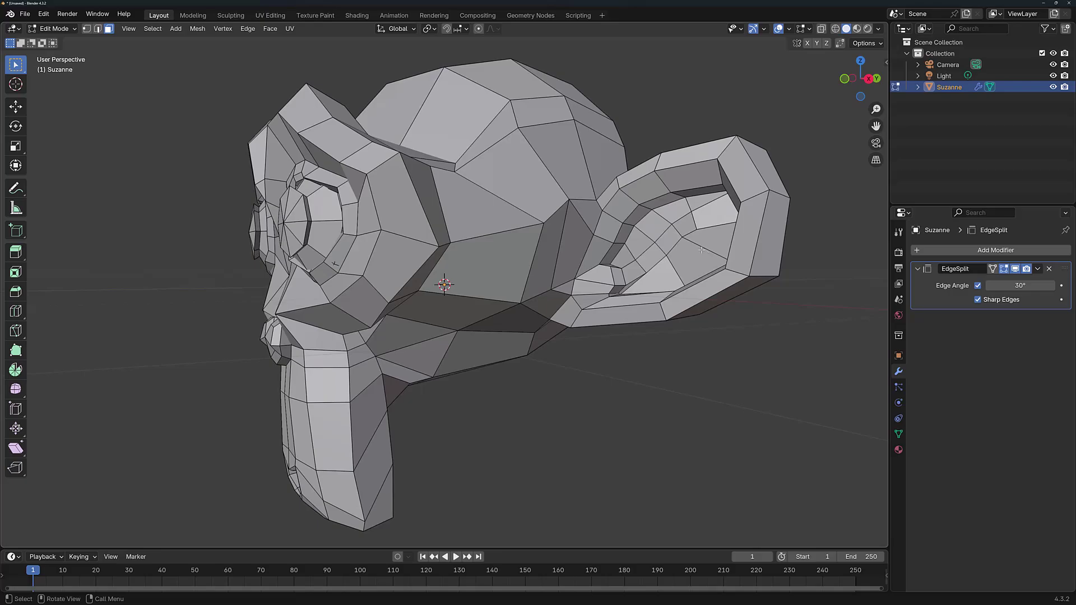
key(ctrl+l)
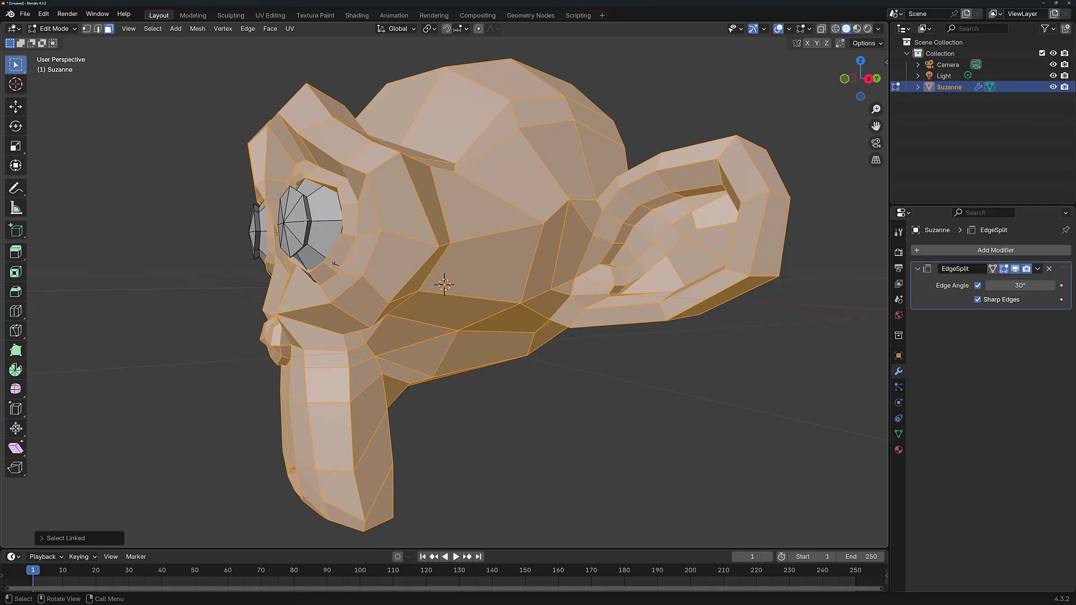
key(Tab)
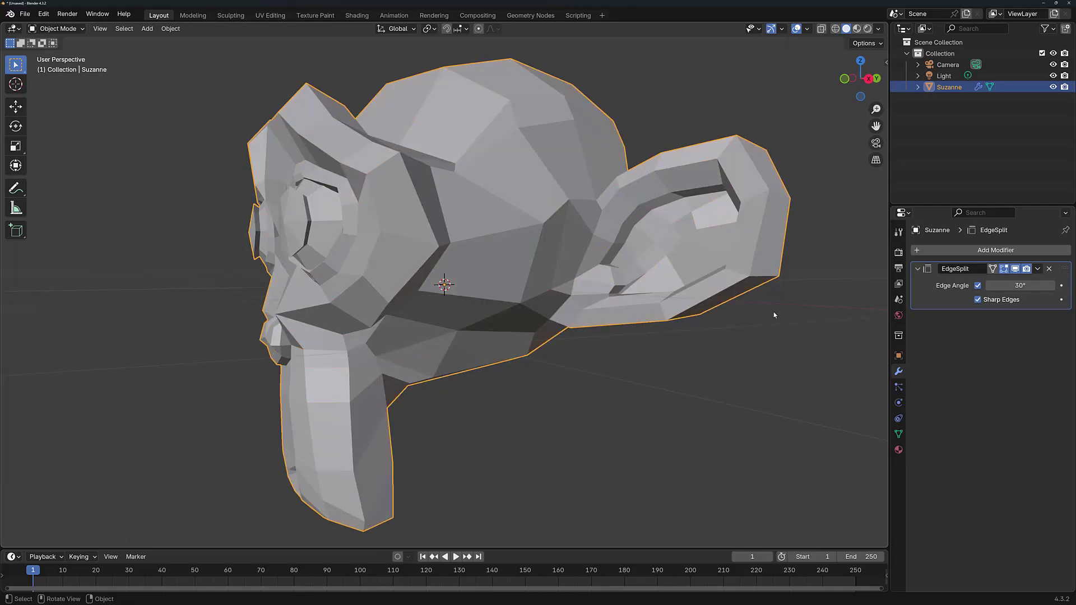
Step: Apply the Edge Split modifier and enter Edit Mode with nothing selected
click(1037, 269)
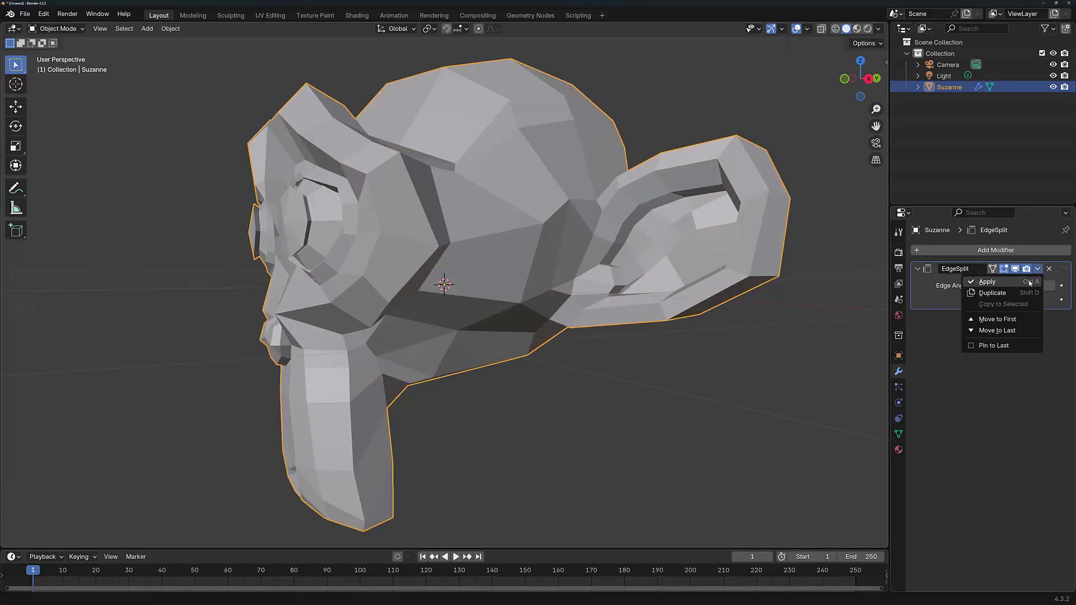
click(1033, 282)
key(Tab)
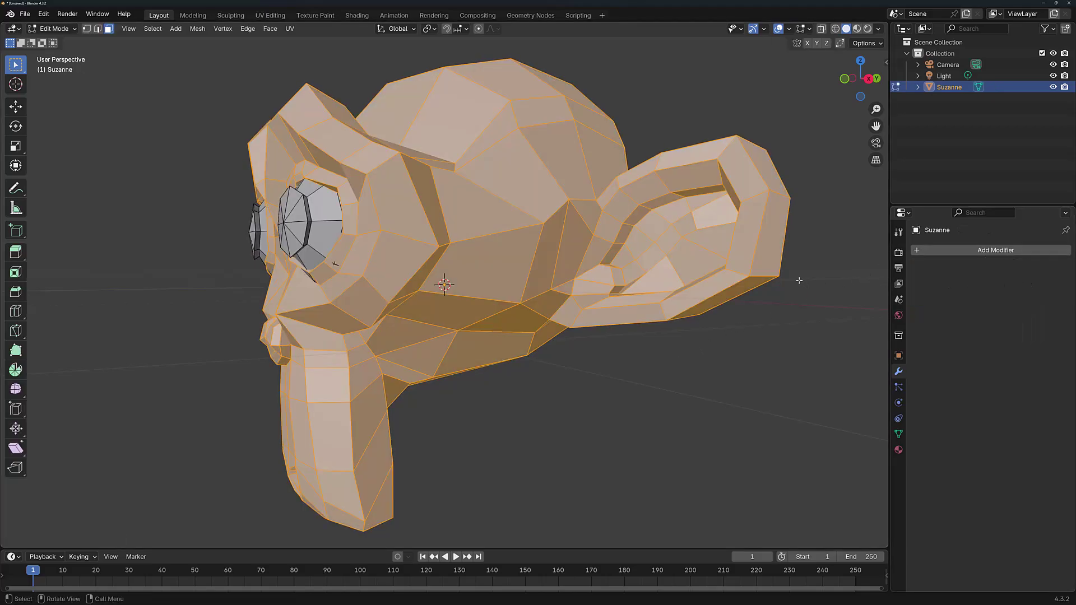
key(alt+a)
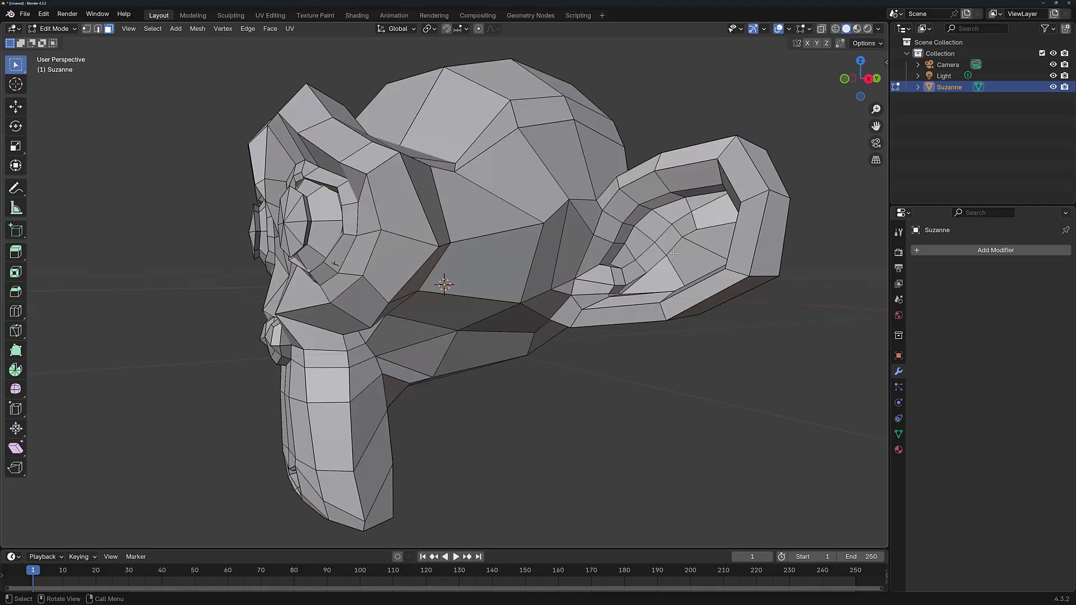
Step: Select the linked islands of both inner ears, the eye-brow region, the lower nose and the nostrils
key(l)
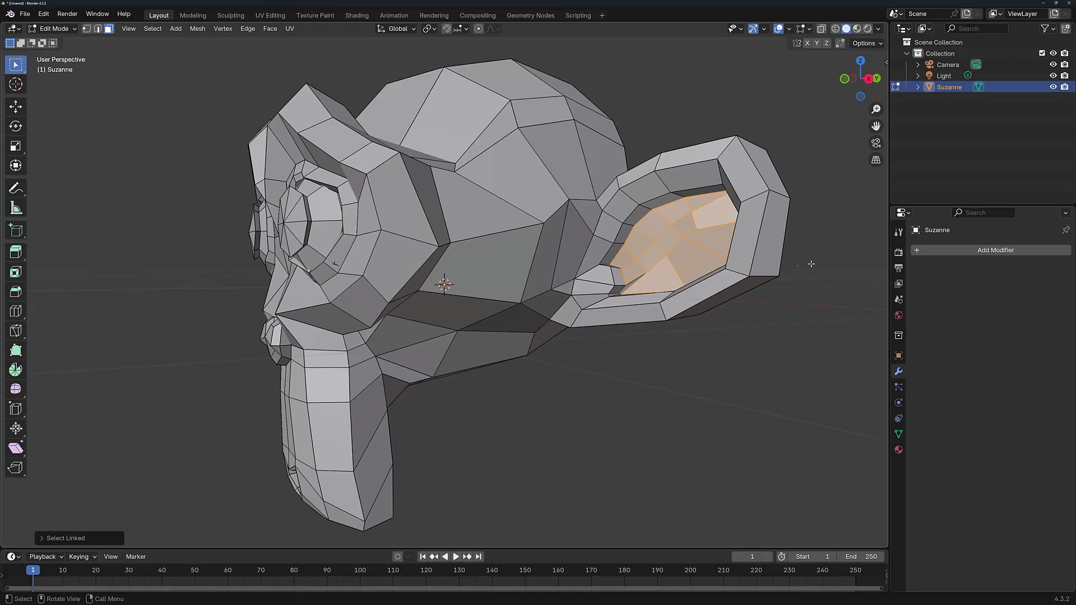
middle_drag(572, 403, 359, 379)
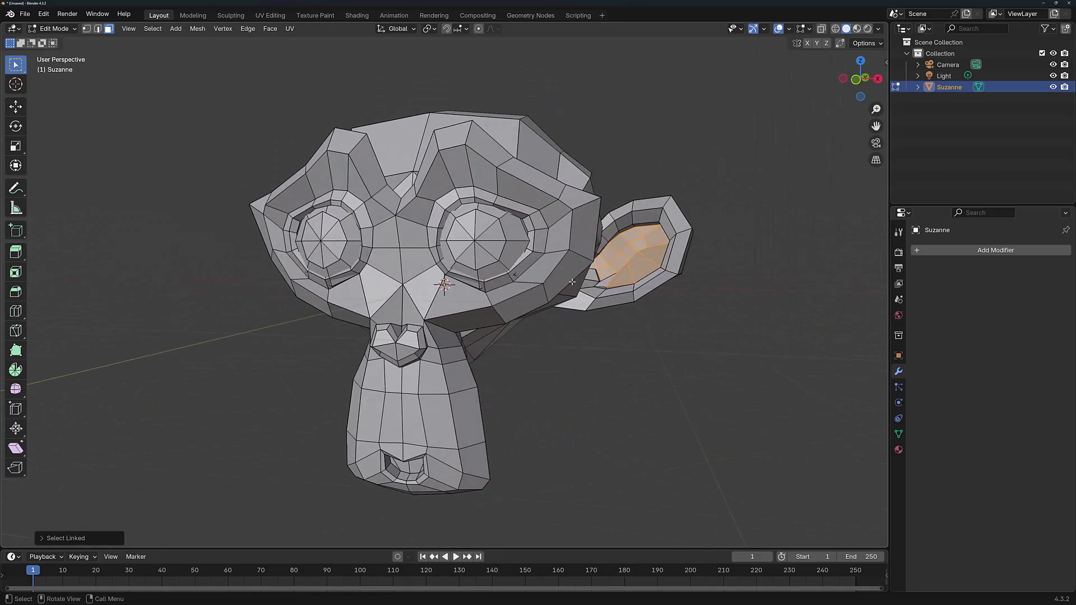
middle_drag(628, 264, 317, 294)
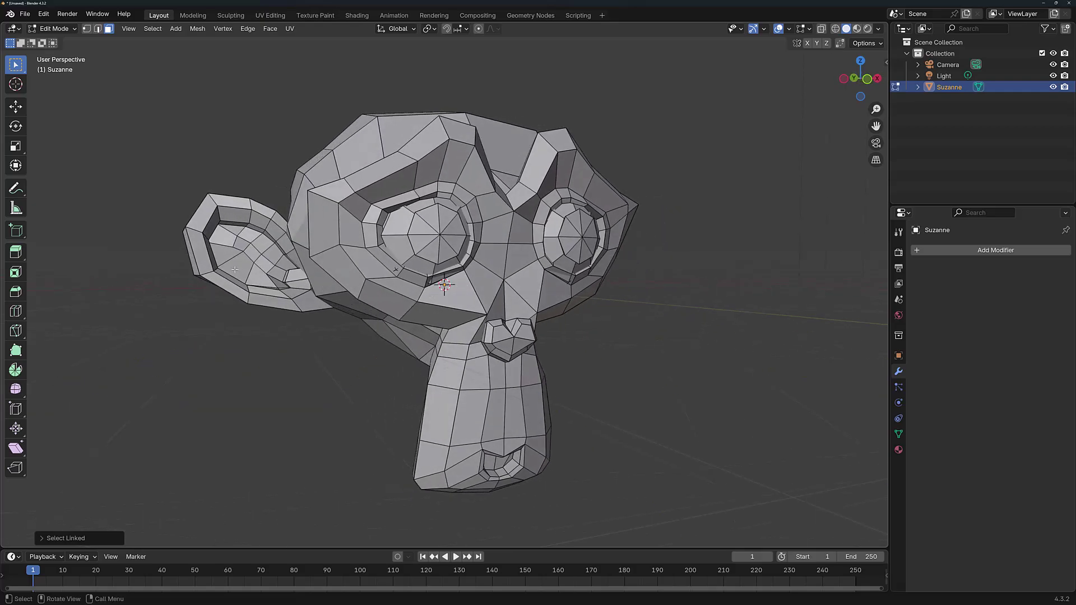
key(l)
middle_drag(251, 262, 247, 257)
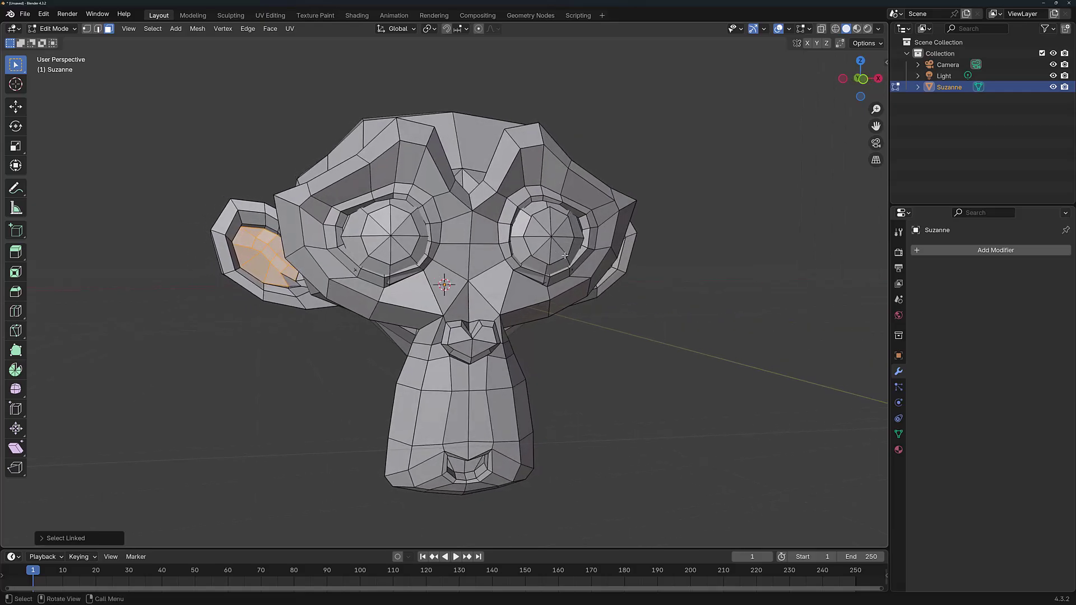
middle_drag(565, 255, 636, 245)
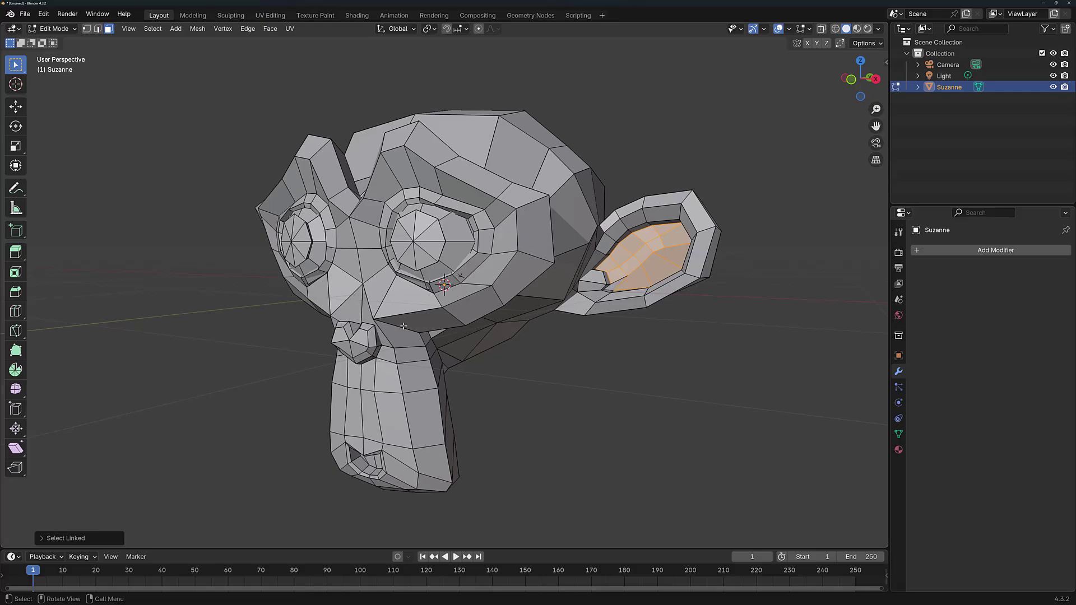
key(l)
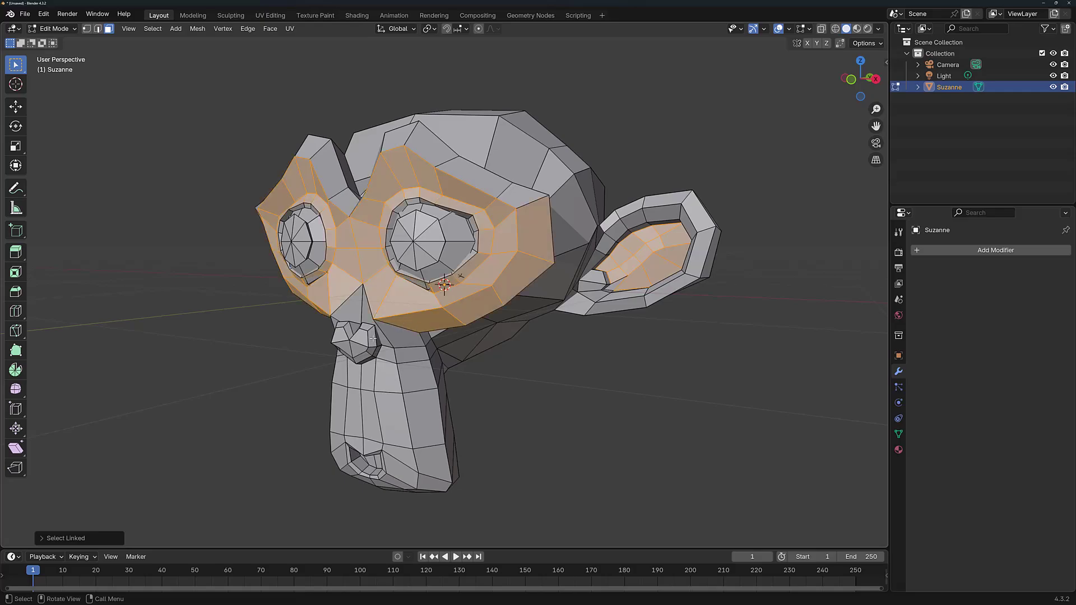
middle_drag(409, 215, 366, 316)
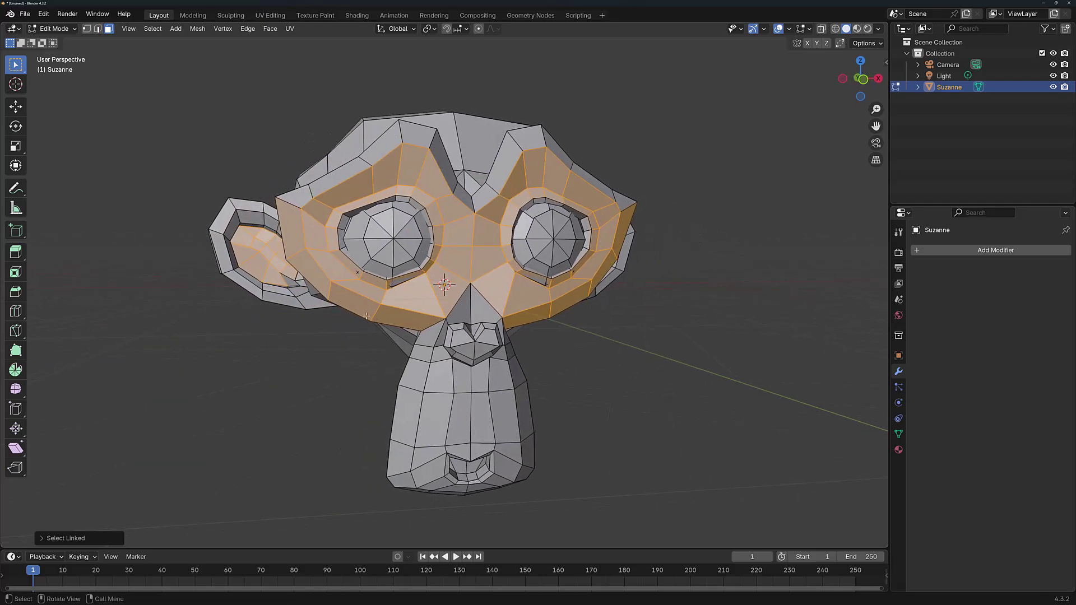
key(l)
key(l)
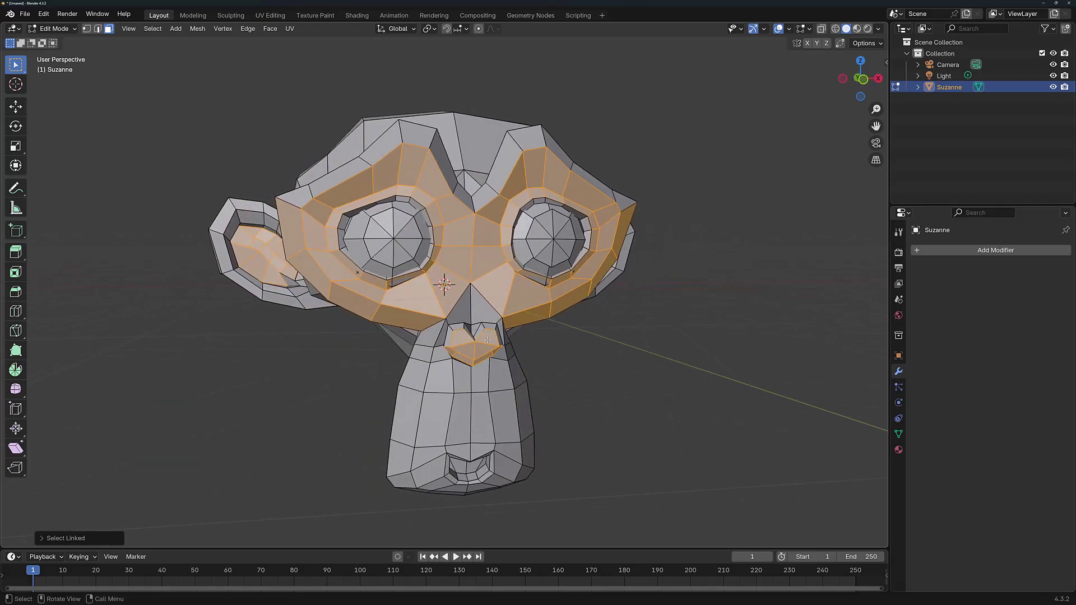
key(l)
middle_drag(524, 413, 512, 401)
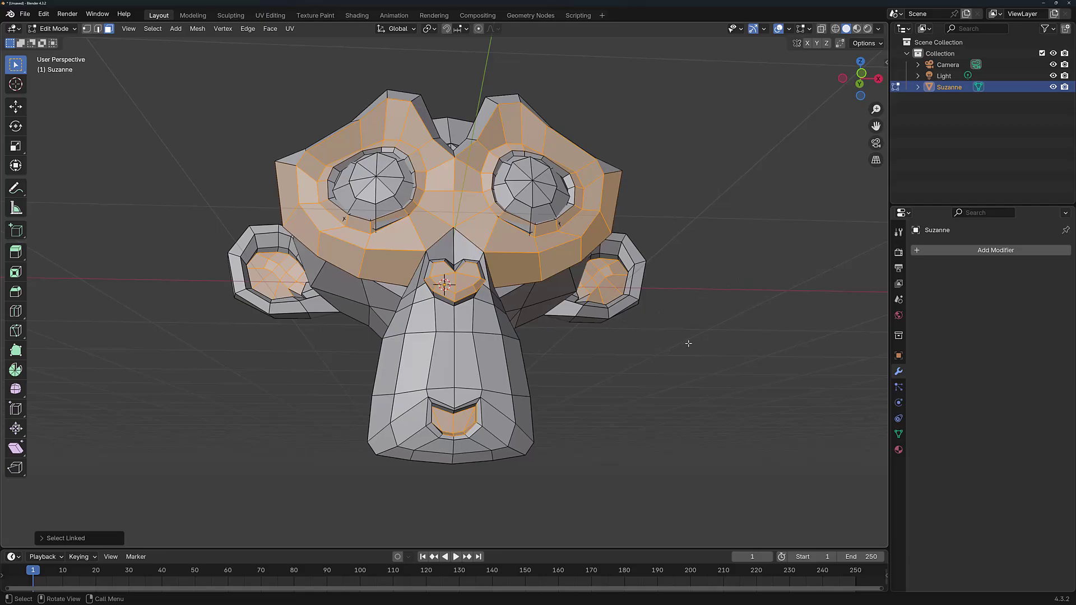
Step: Undo the apply to restore the Edge Split modifier and set its edge angle to 5°
key(Tab)
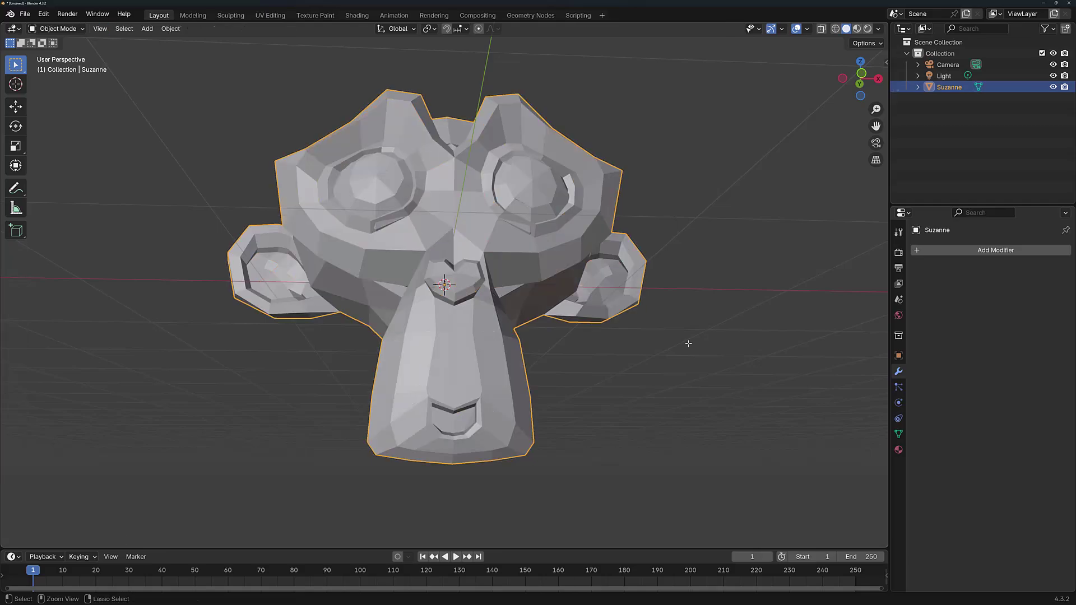
key(Tab)
key(ctrl+z)
key(ctrl+z)
key(ctrl+z)
key(ctrl+z)
key(ctrl+z)
key(ctrl+z)
key(ctrl+z)
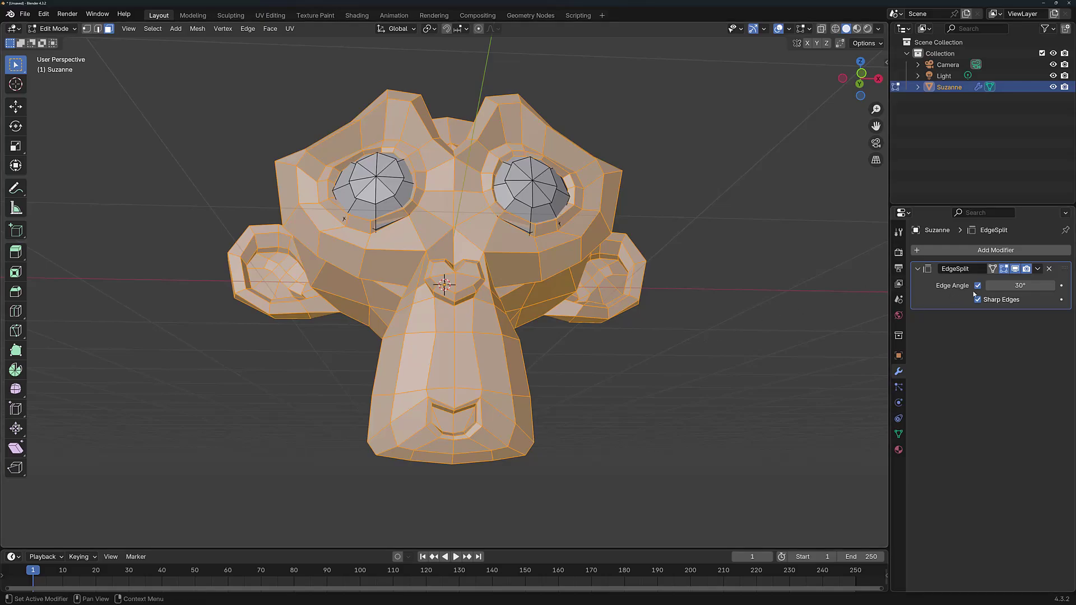
click(1025, 286)
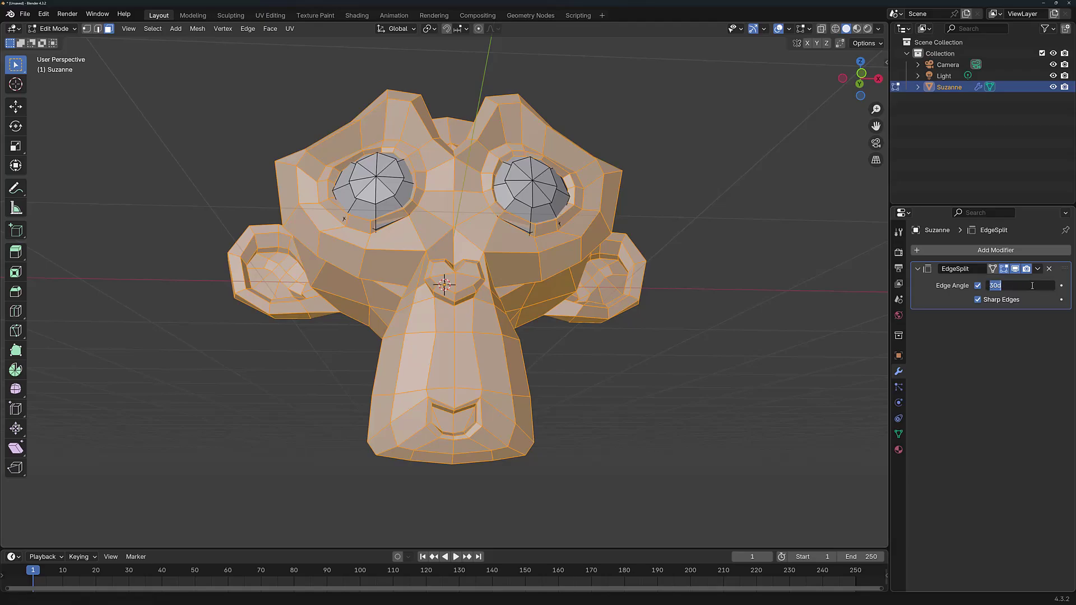
text(5)
key(Return)
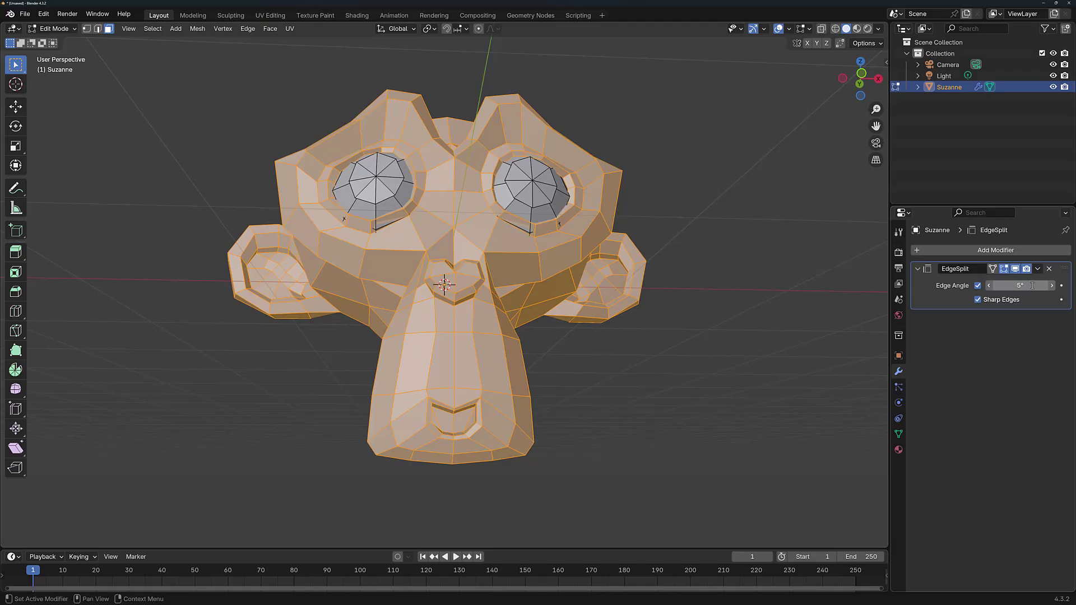
Step: Apply the 5° Edge Split modifier to Suzanne in Object Mode
click(675, 311)
middle_drag(675, 310, 582, 353)
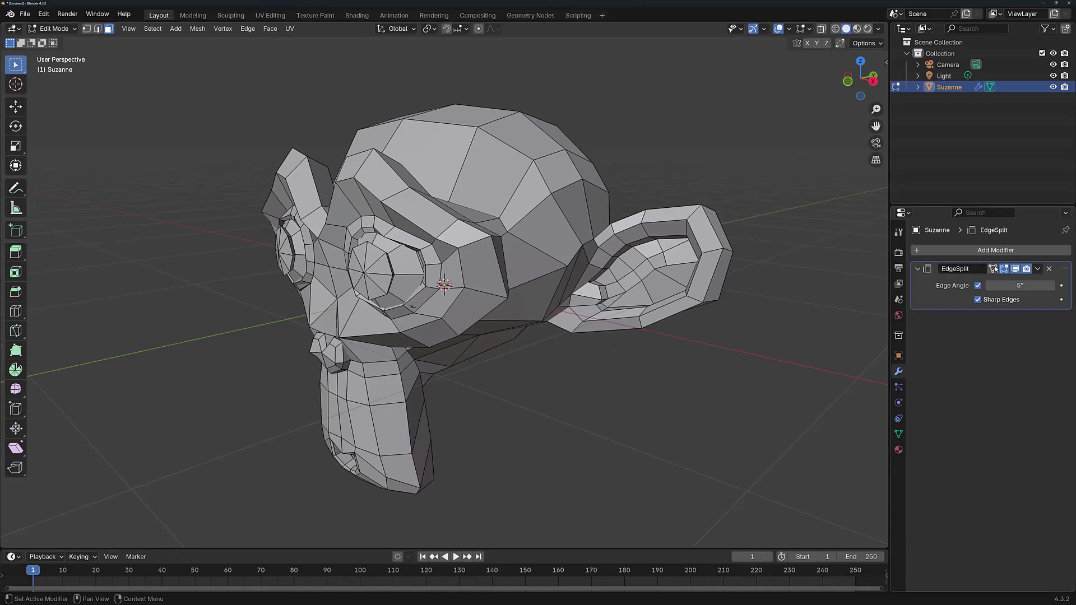
click(1038, 269)
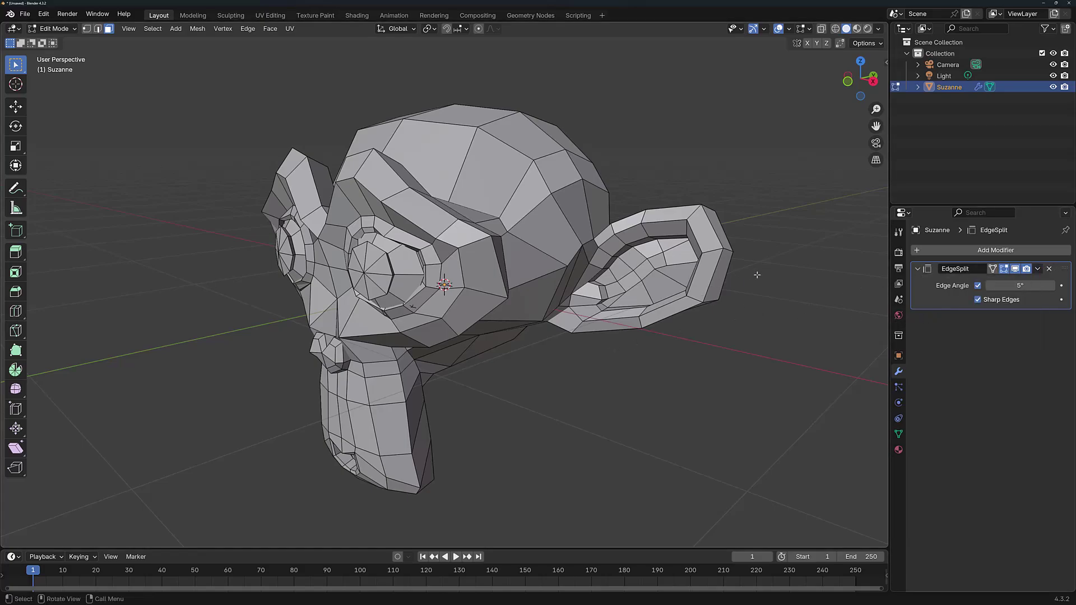
key(Tab)
click(1037, 269)
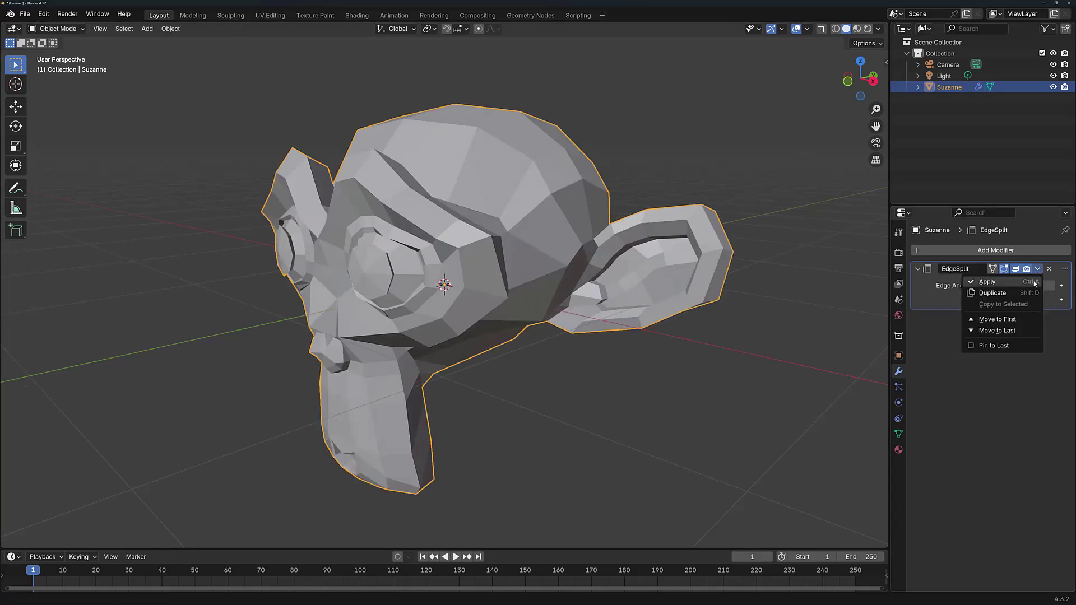
click(1035, 282)
Step: In Edit Mode, select the tiny linked face patches inside Suzanne's ear with repeated Select Linked
key(Tab)
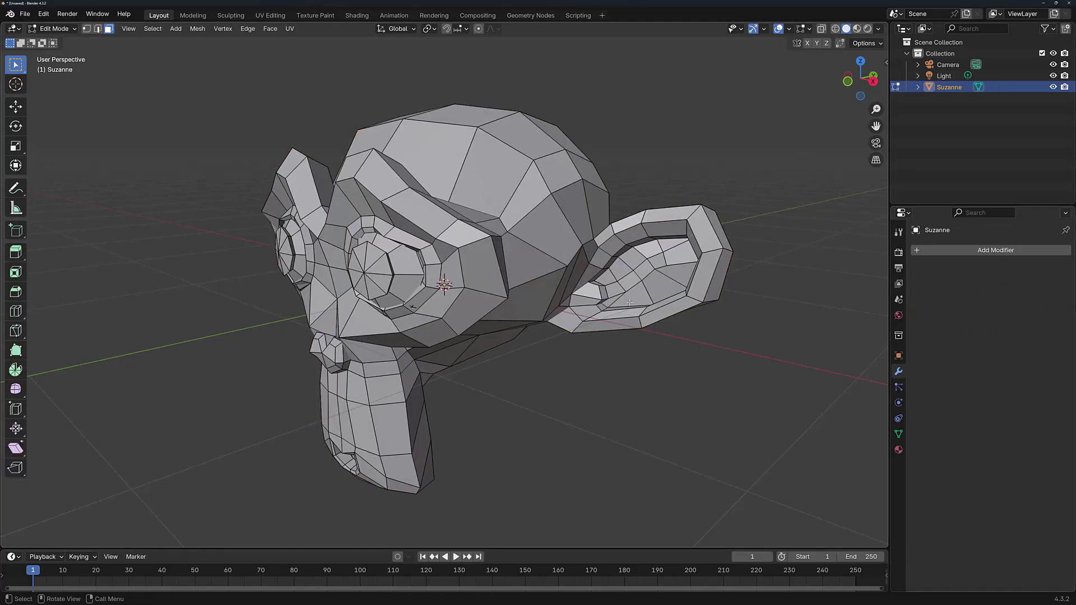
key(l)
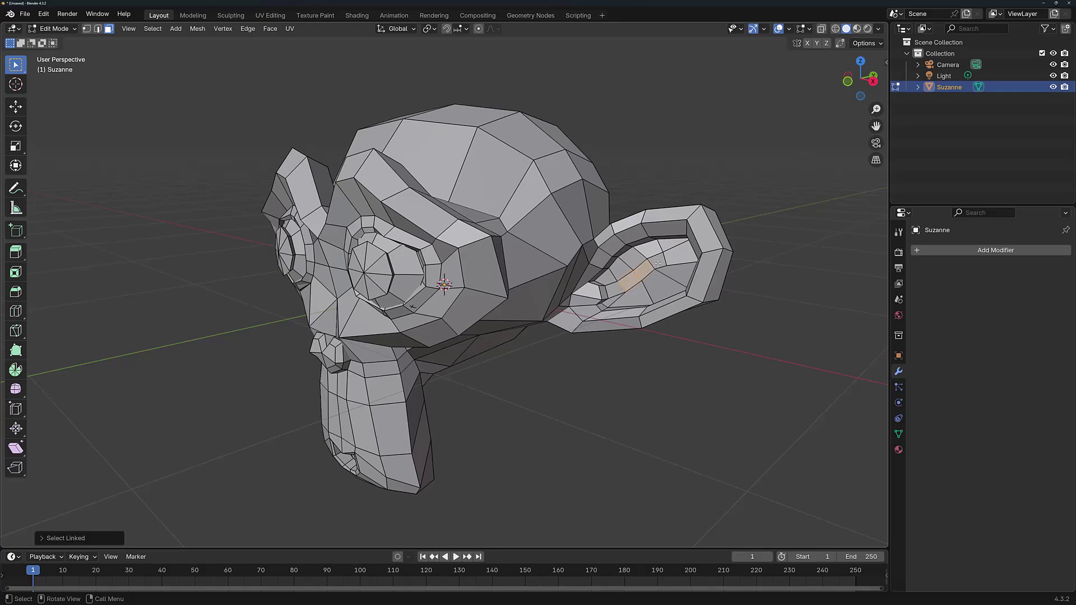
key(l)
key(l)
key(l)
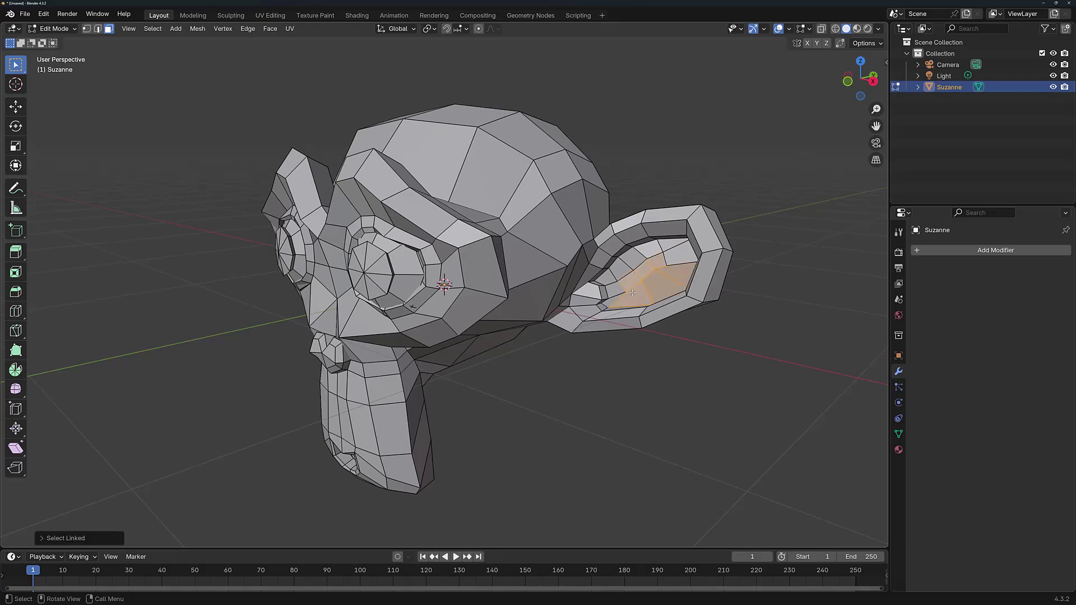
key(l)
key(l)
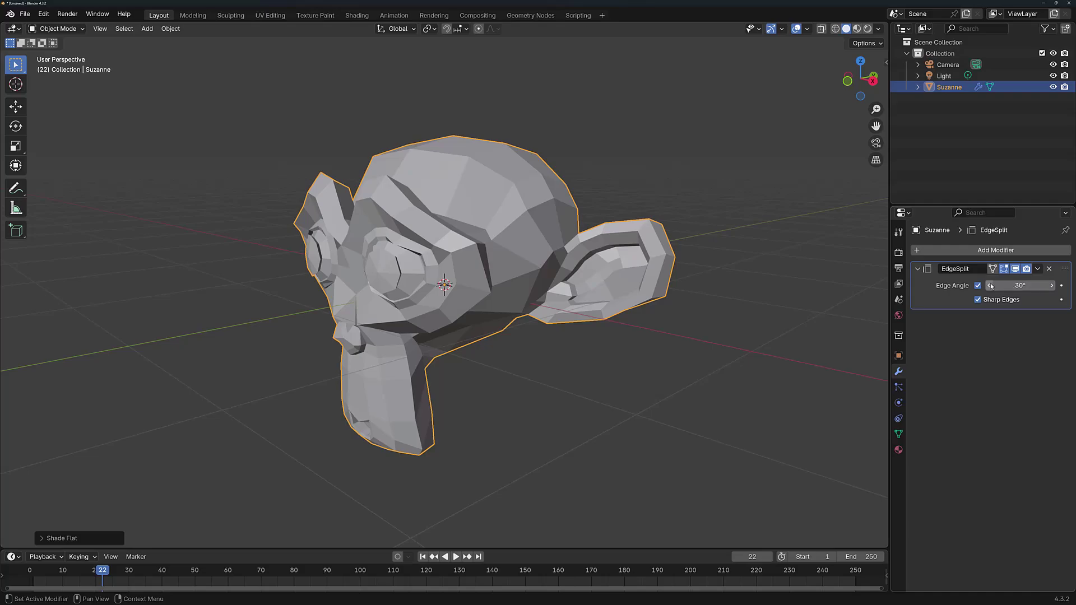
Step: Shade Suzanne smooth and orbit around to inspect the shading
right_click(577, 273)
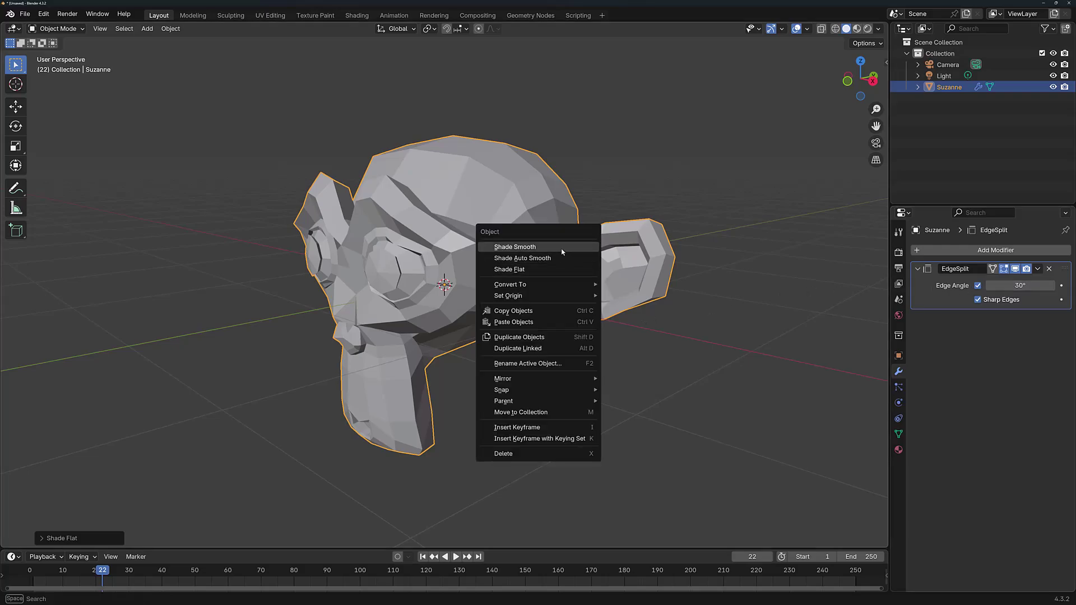
click(567, 246)
scroll(522, 245, up, 2)
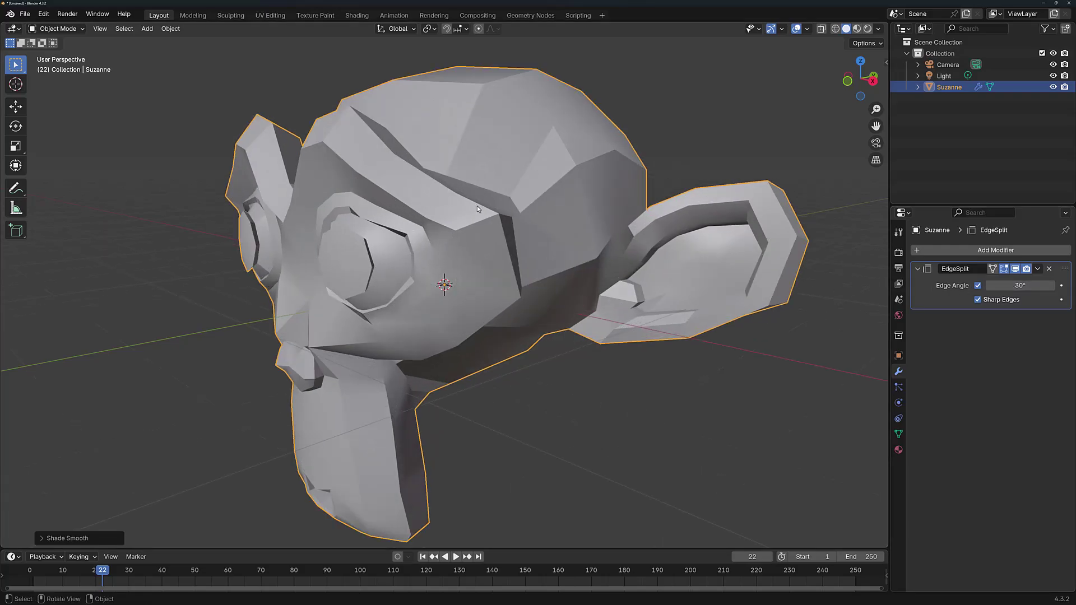
middle_drag(476, 207, 438, 250)
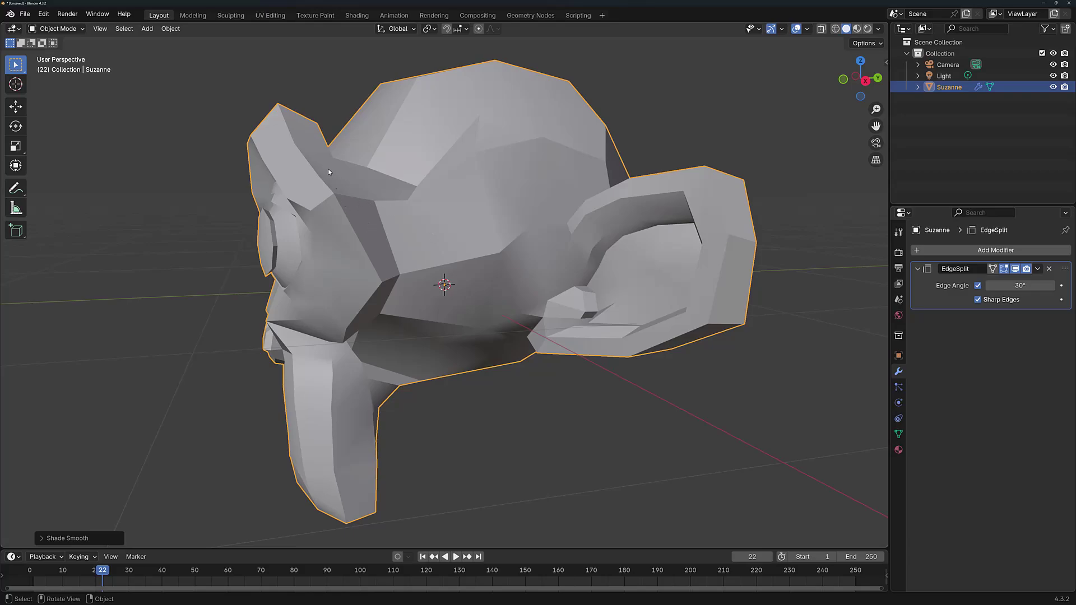
Step: Toggle the Edge Split modifier's viewport display off and back on to compare the shading
click(1015, 269)
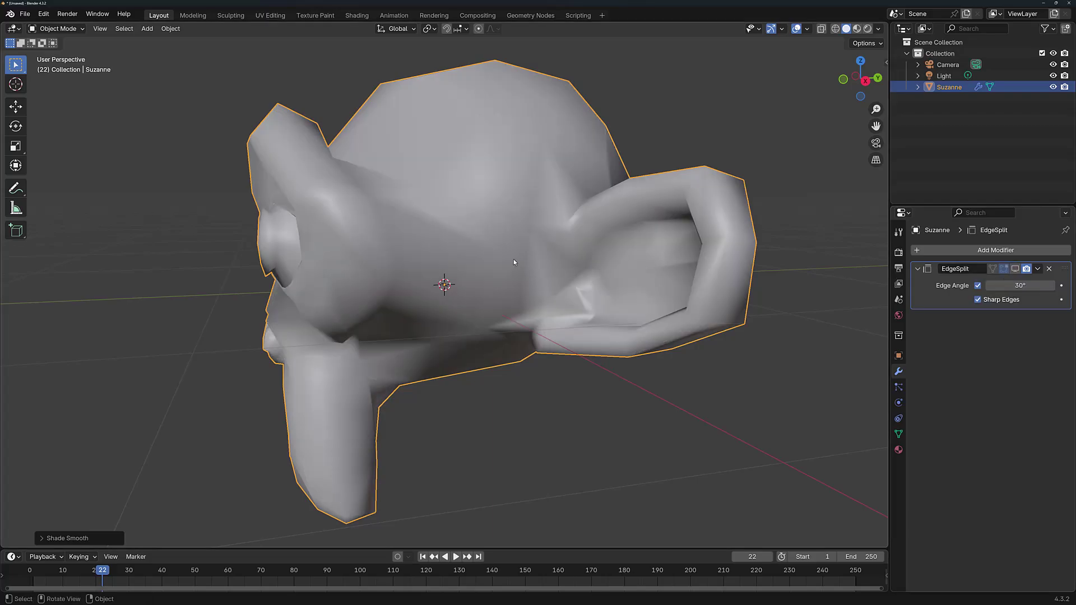
middle_drag(430, 255, 564, 243)
click(1014, 269)
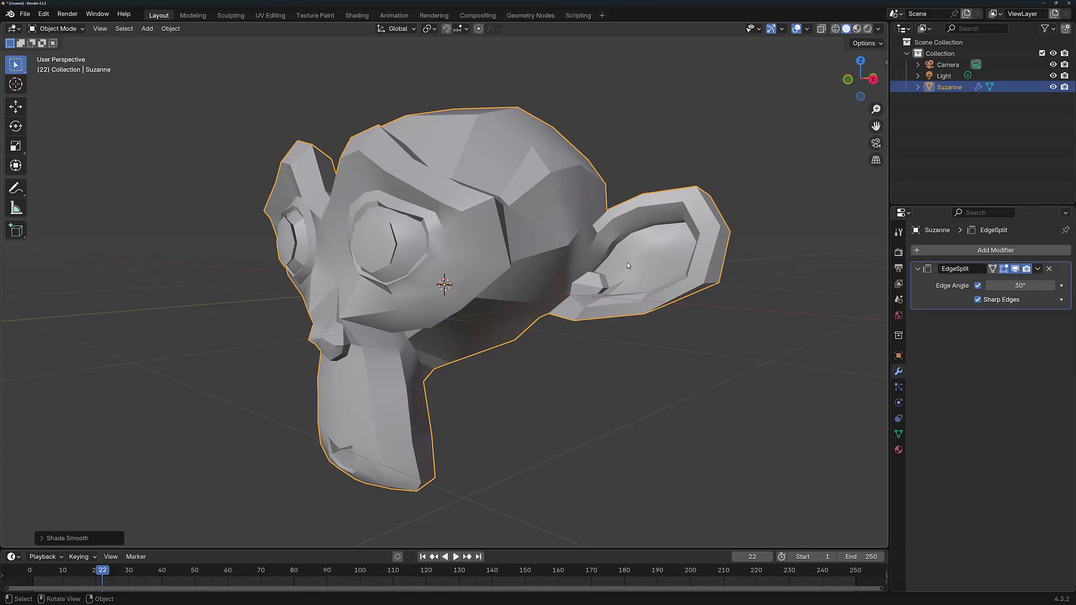
Step: In Edit Mode, select the full edge loop around the inner rim of Suzanne's ear
key(Tab)
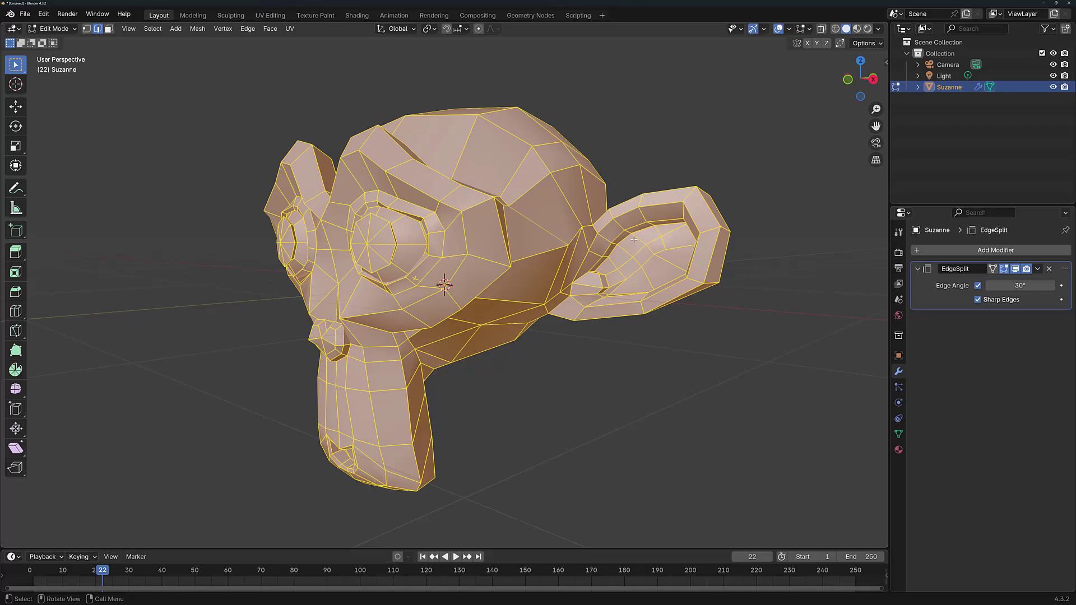
scroll(616, 271, up, 4)
middle_drag(615, 271, 657, 264)
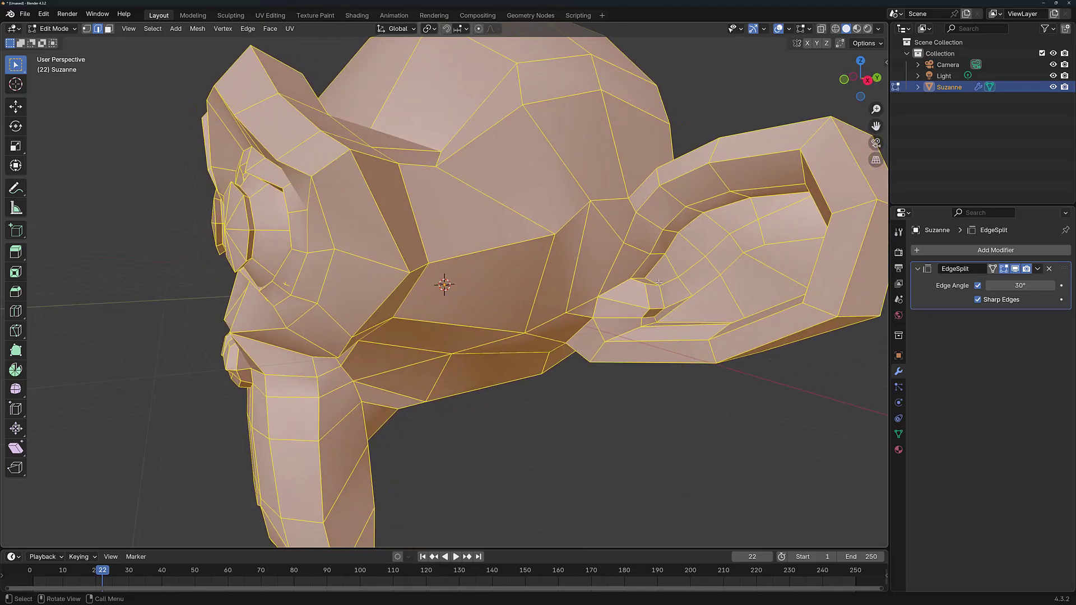
click(654, 281)
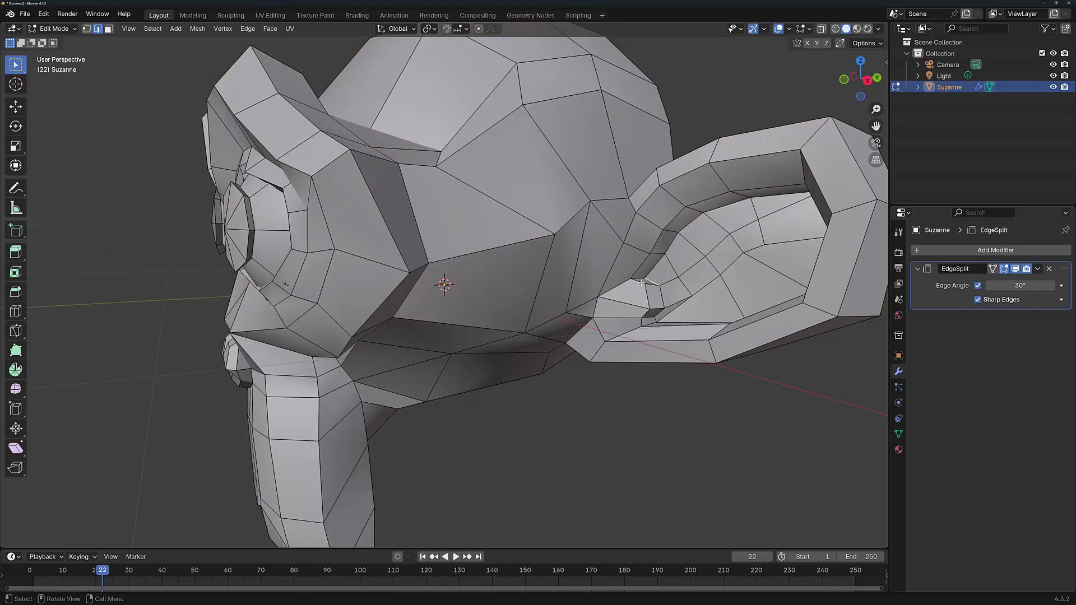
alt+click(641, 282)
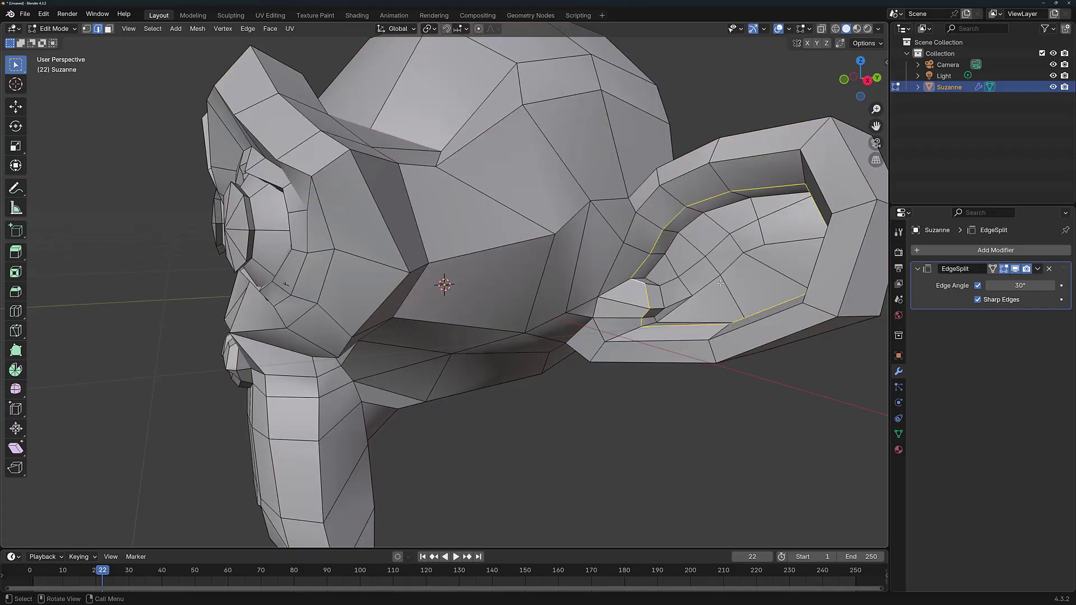
middle_drag(727, 283, 775, 285)
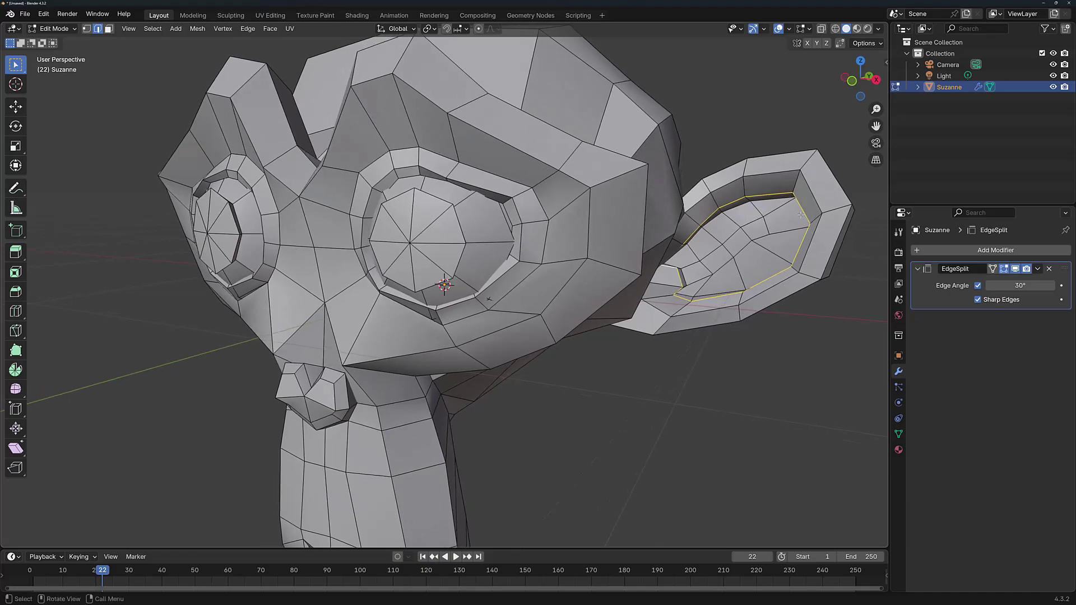
scroll(710, 252, up, 3)
middle_drag(710, 253, 662, 279)
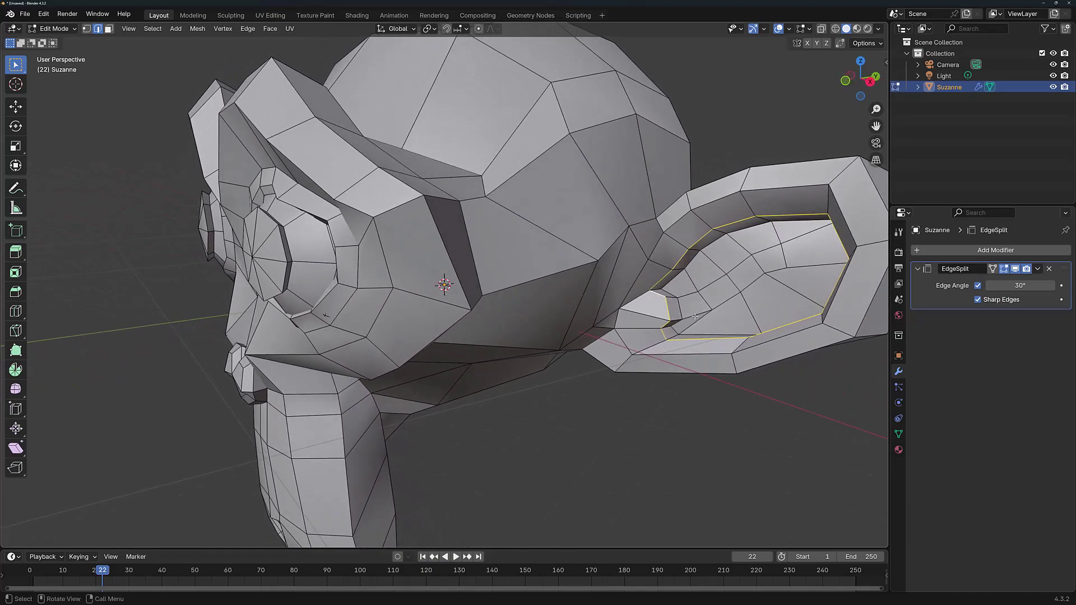
Step: Back in Object Mode, raise the Edge Split angle to 167°
key(Tab)
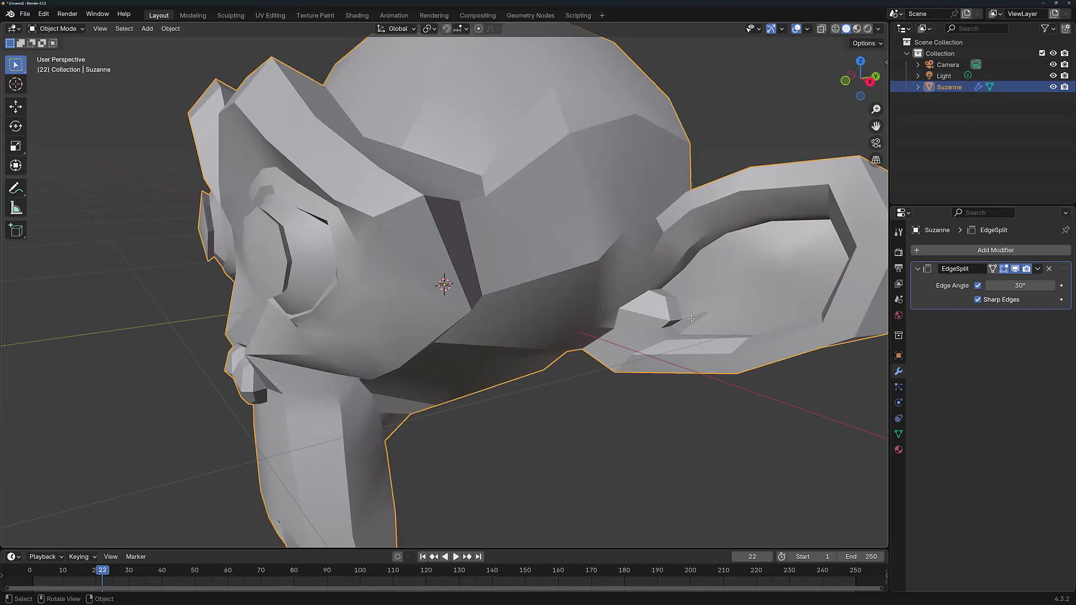
drag(1010, 288, 1069, 288)
scroll(766, 285, down, 2)
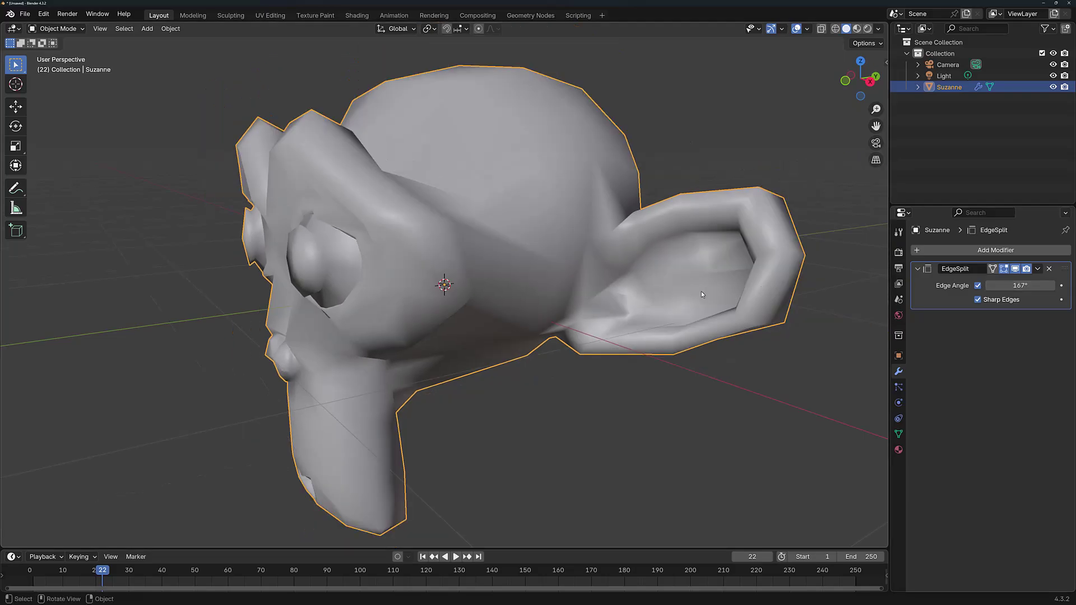
Step: In Edit Mode, mark the selected inner ear rim loop as sharp
key(Tab)
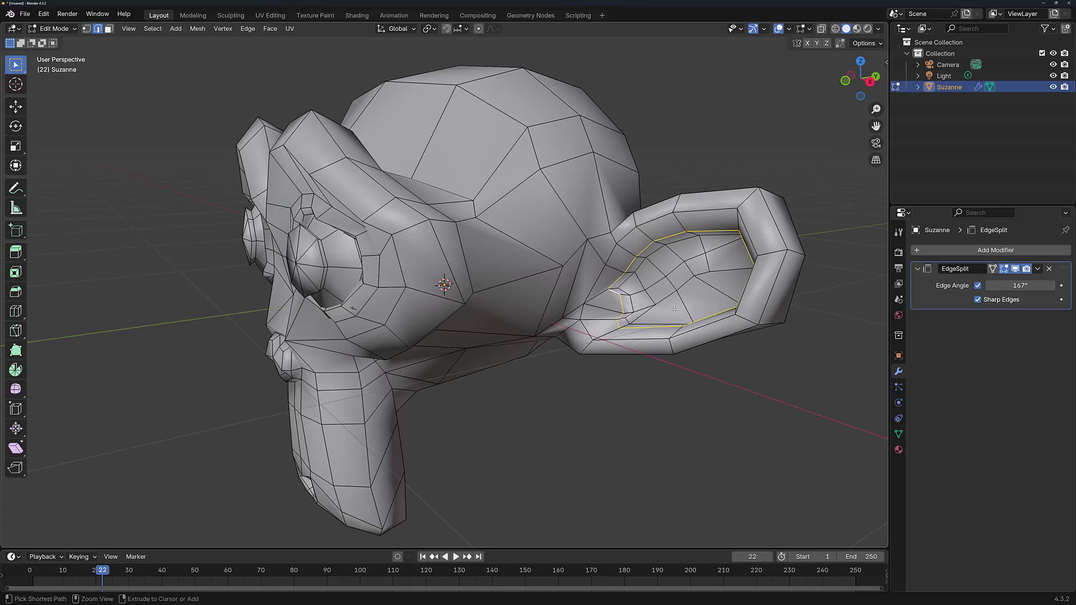
key(ctrl+e)
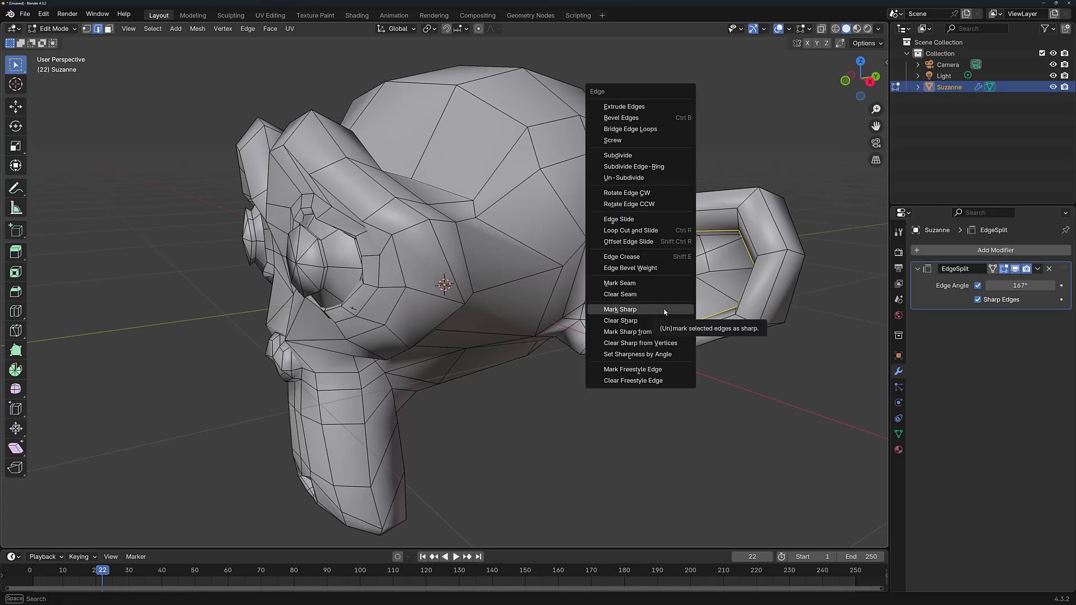
click(665, 311)
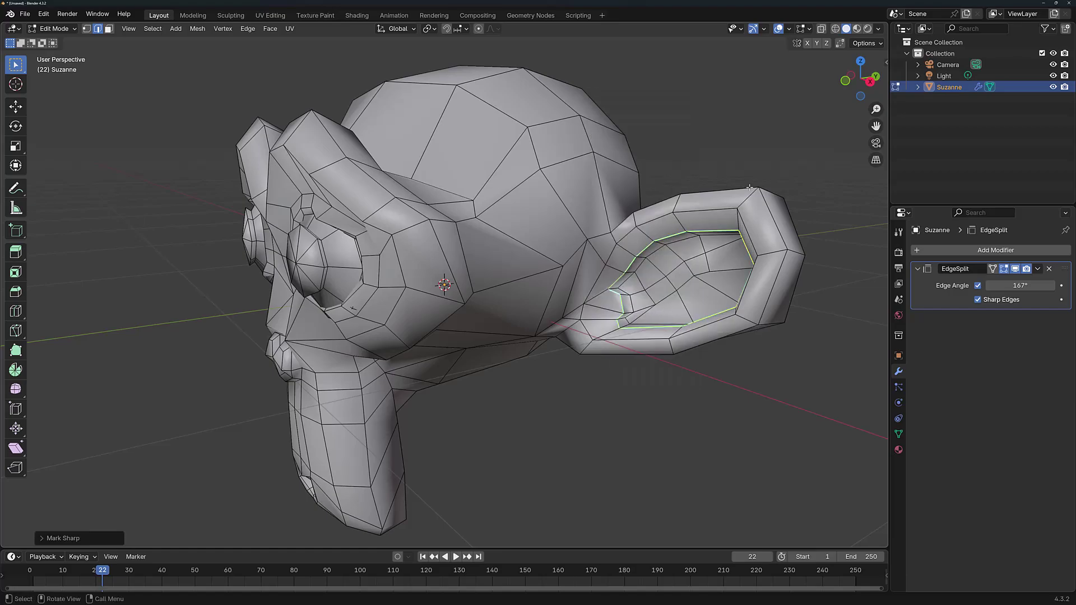
Step: Return to Object Mode, inspect Suzanne's shading, and lower the Edge Split angle to 31°
key(Tab)
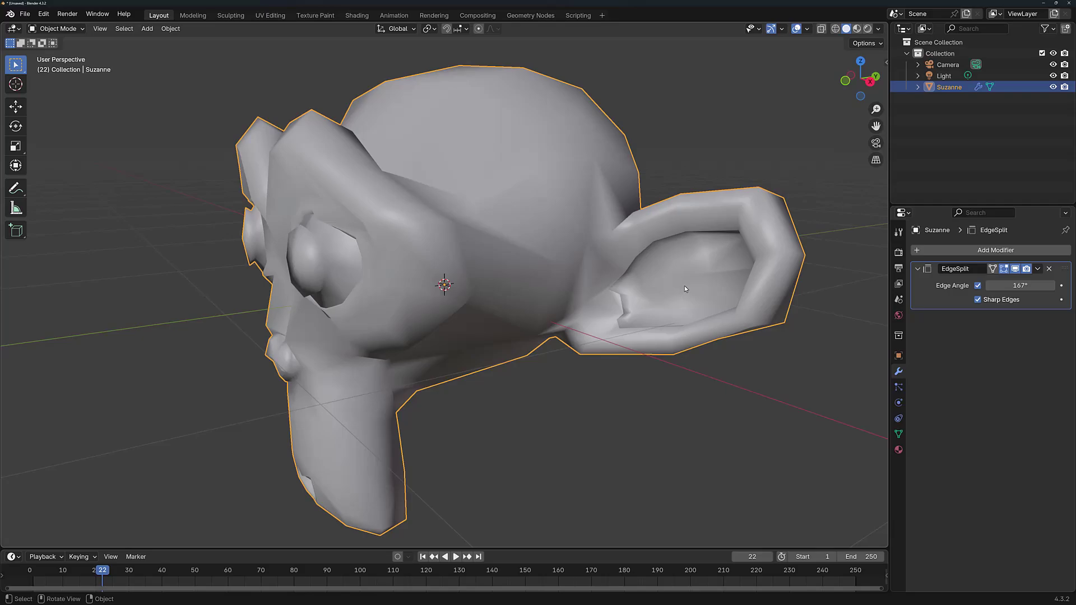
scroll(690, 311, up, 5)
scroll(745, 303, down, 5)
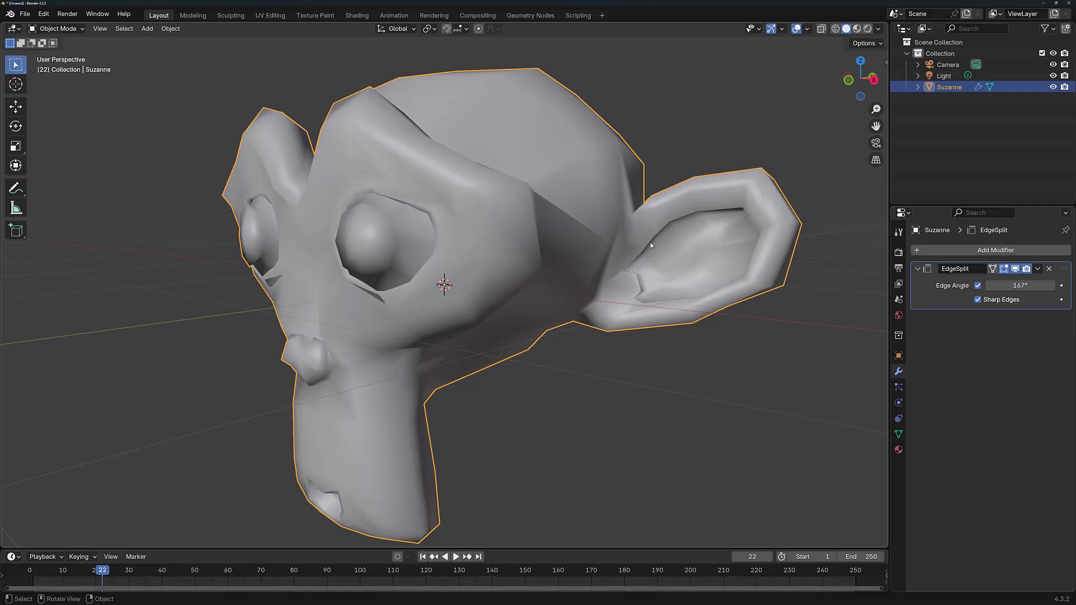
middle_drag(446, 317, 236, 178)
middle_drag(206, 218, 183, 249)
middle_drag(307, 282, 262, 265)
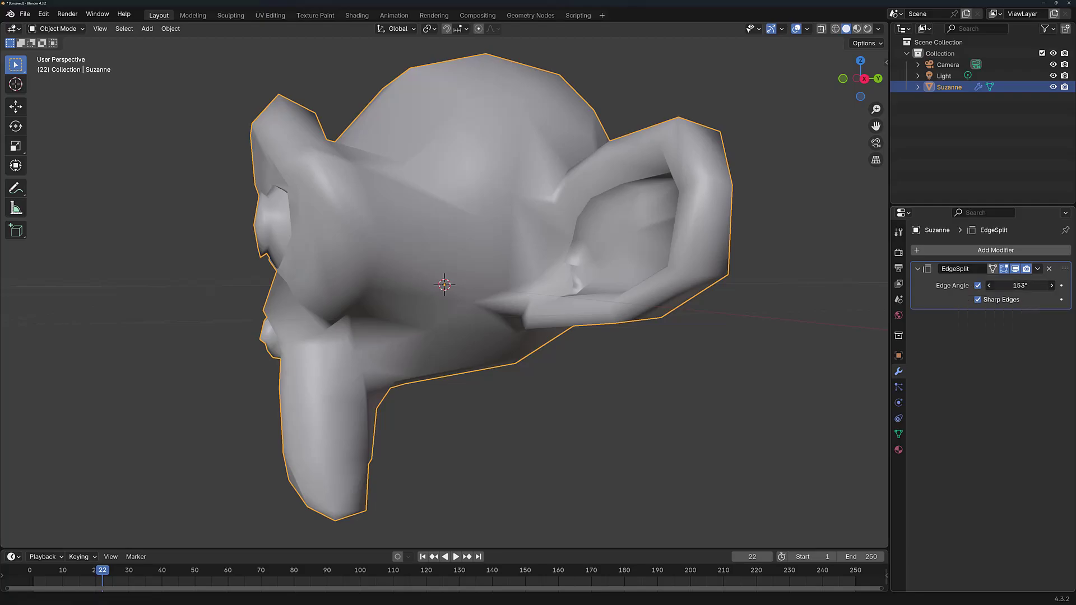
drag(1019, 285, 952, 285)
middle_drag(515, 247, 408, 256)
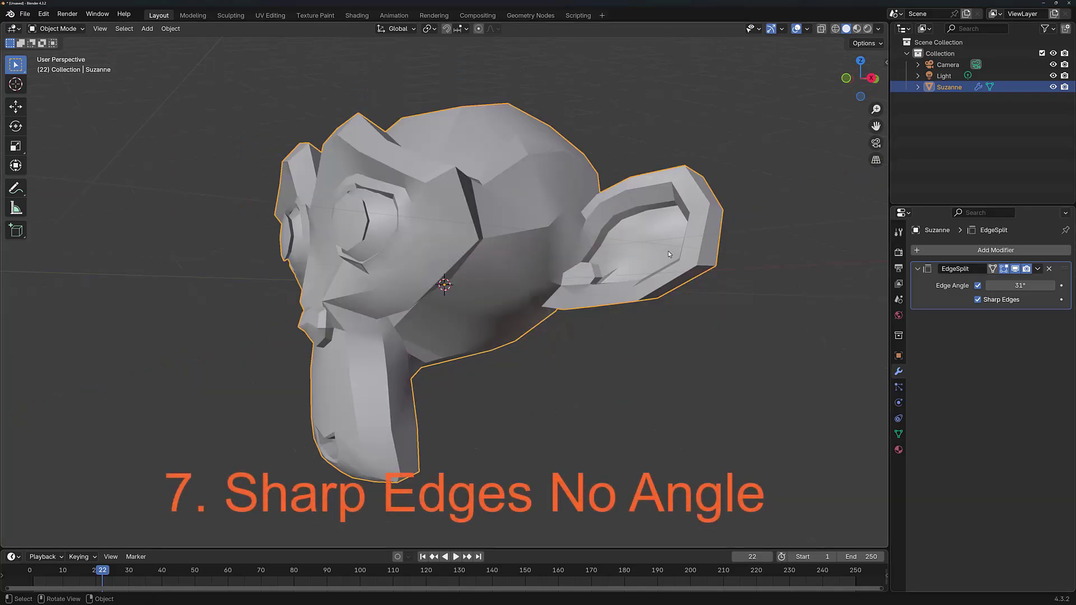
Step: Uncheck Edge Angle in the Edge Split modifier so only sharp edges split, then inspect the ear
click(977, 286)
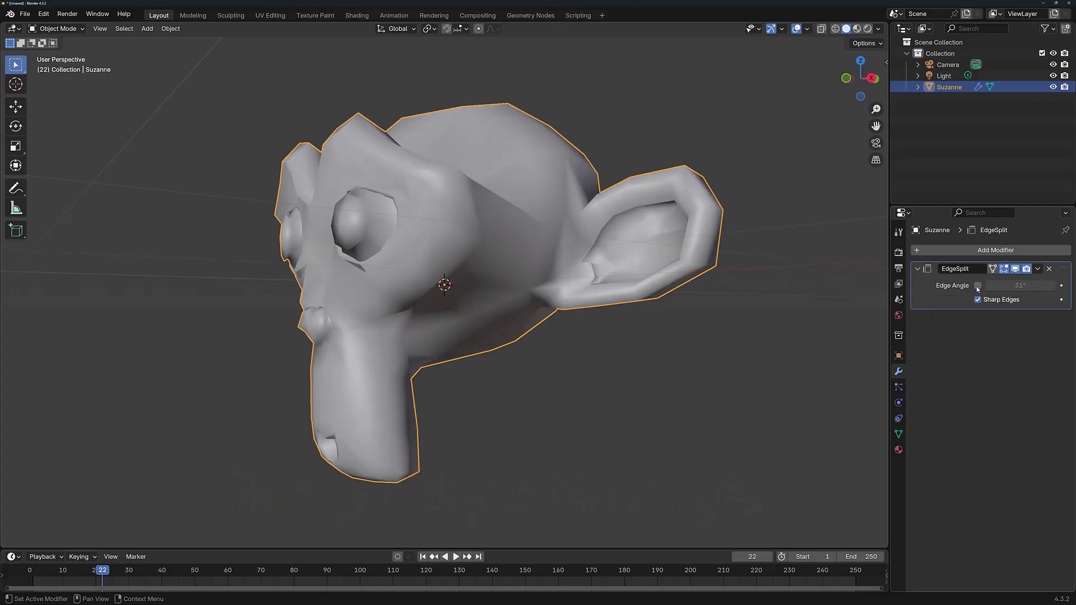
middle_drag(441, 263, 561, 252)
scroll(560, 252, up, 6)
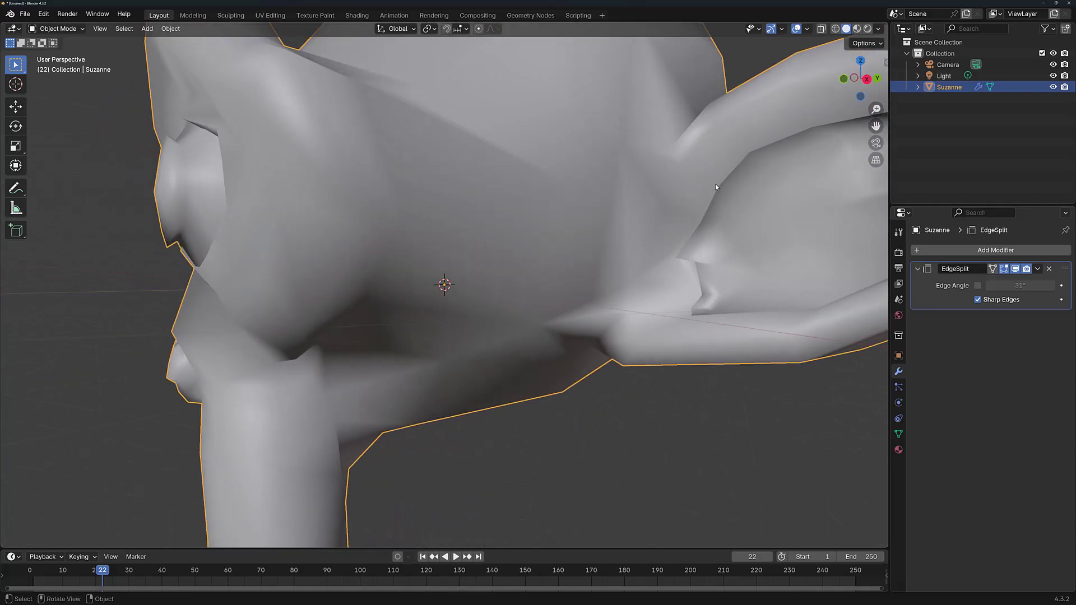
scroll(784, 140, down, 5)
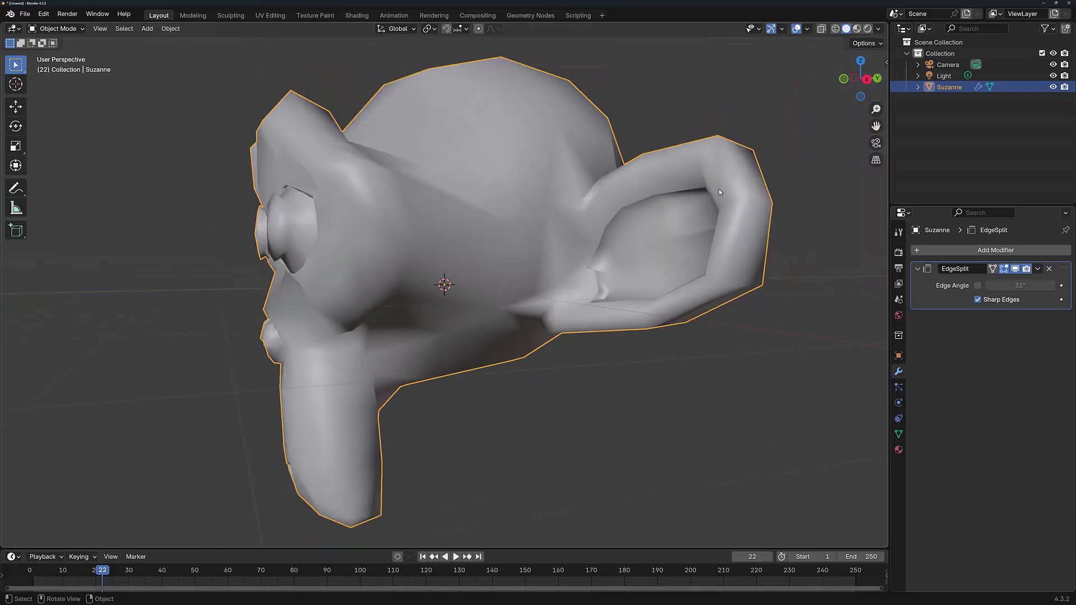
middle_drag(613, 303, 603, 354)
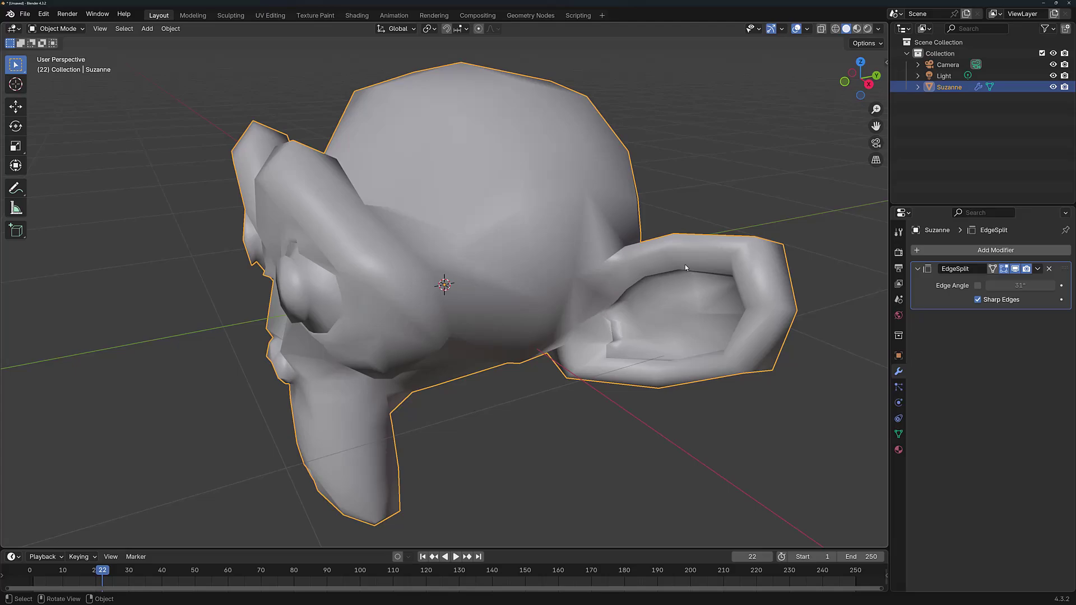
middle_drag(427, 271, 522, 214)
right_click(504, 215)
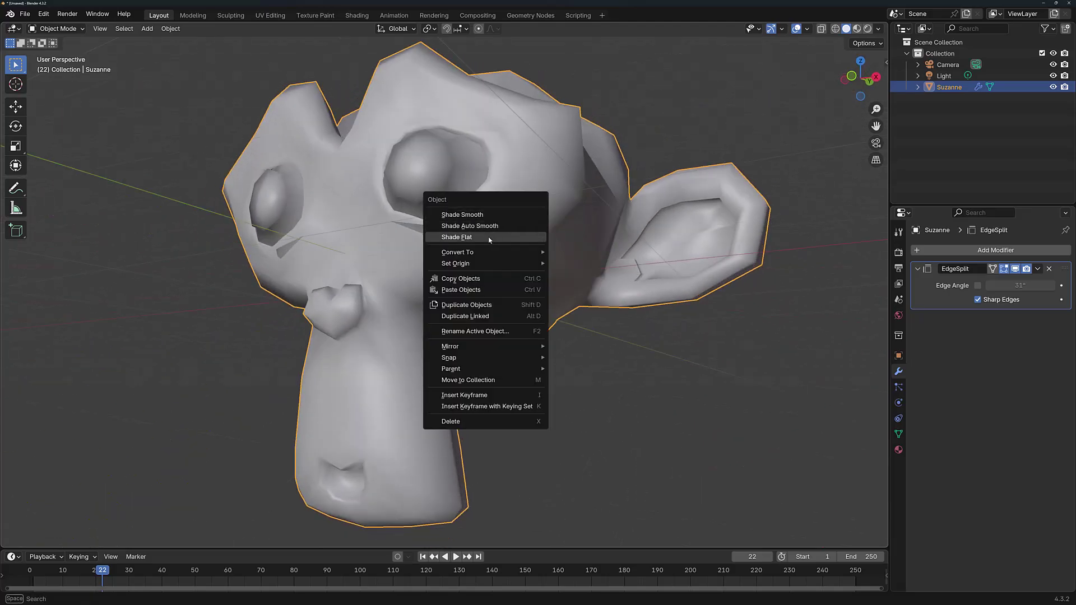
click(493, 237)
middle_drag(638, 226, 702, 222)
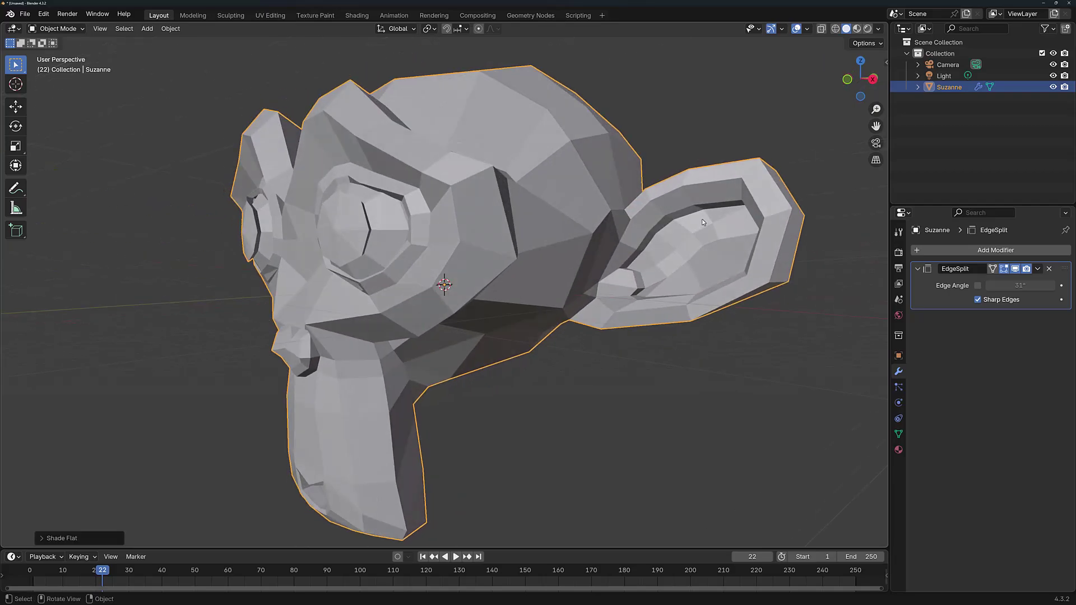
right_click(507, 224)
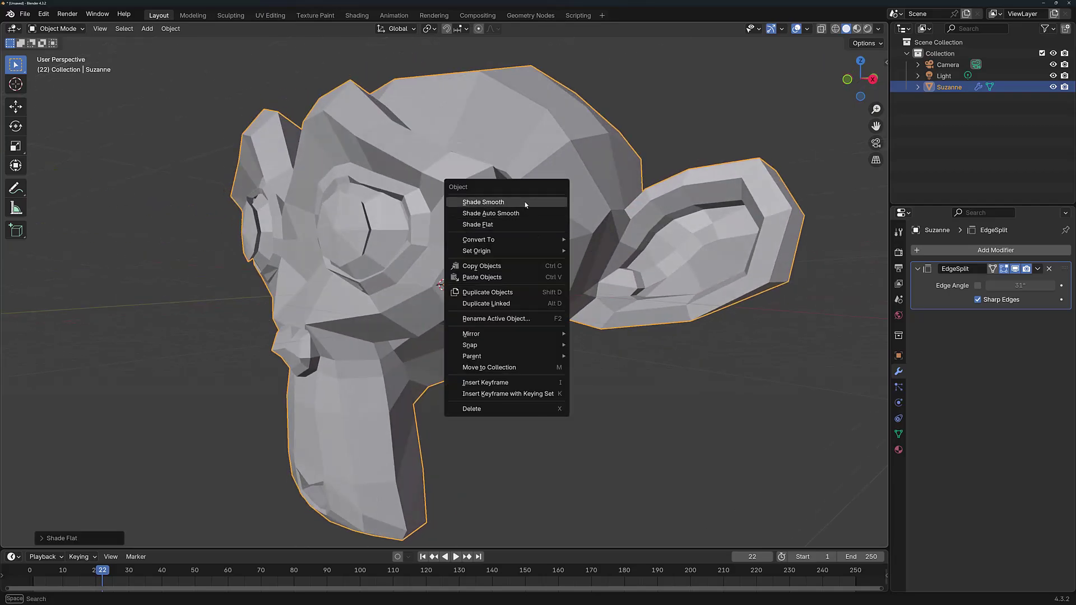
click(525, 205)
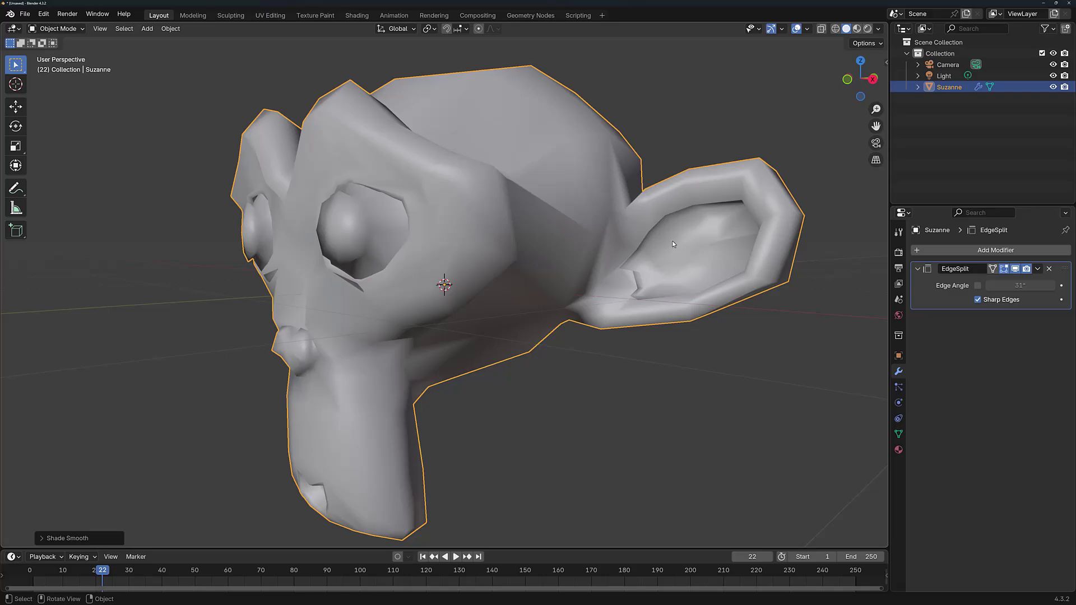
Step: Apply the Edge Split modifier and enter Edit Mode on Suzanne, clearing stray edge selections
click(1037, 269)
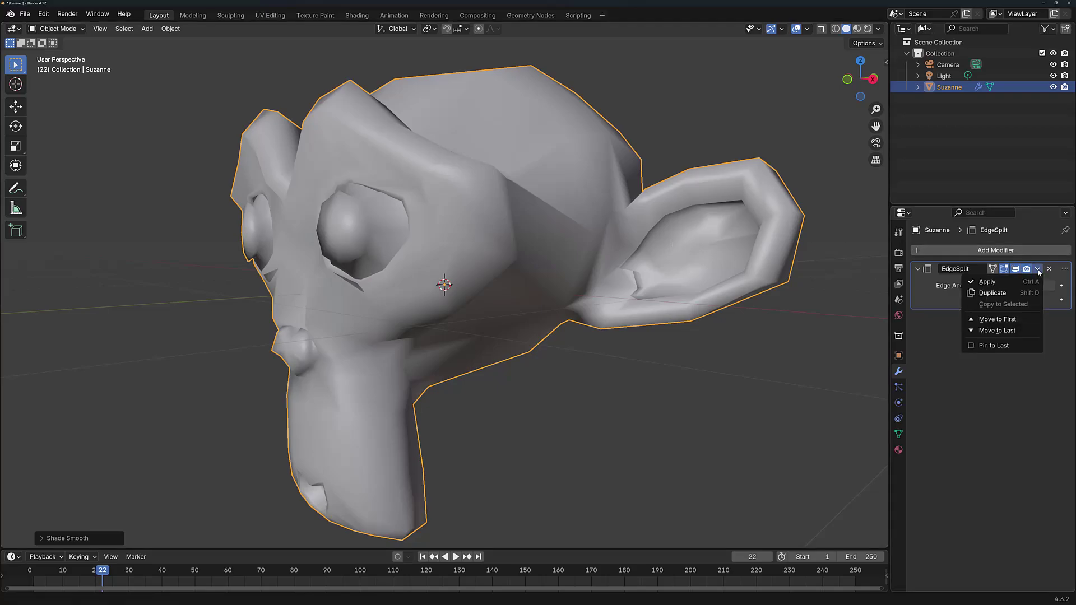
click(1002, 284)
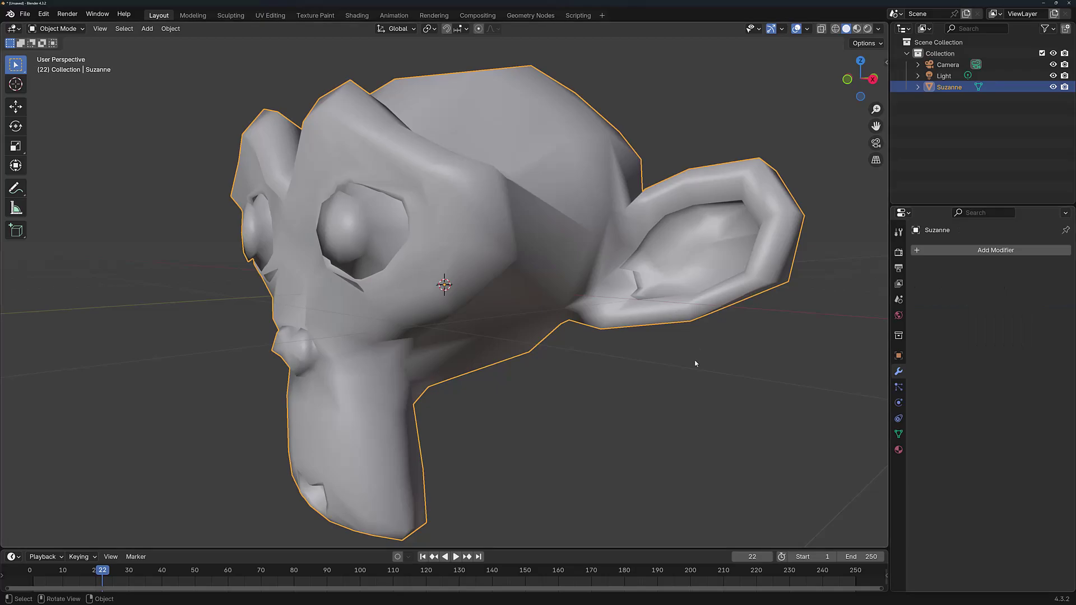
key(Tab)
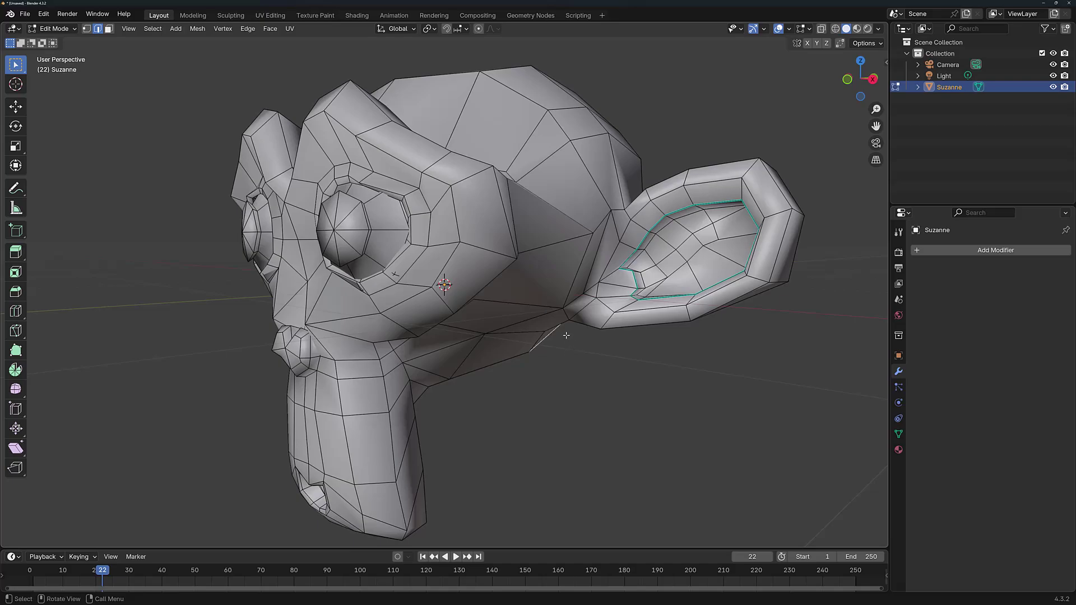
click(489, 305)
click(560, 228)
click(591, 175)
click(616, 172)
click(543, 162)
click(792, 119)
click(795, 112)
Step: Select the linked inner-ear faces, test-move them away from the ear, then cancel the move
key(ctrl+l)
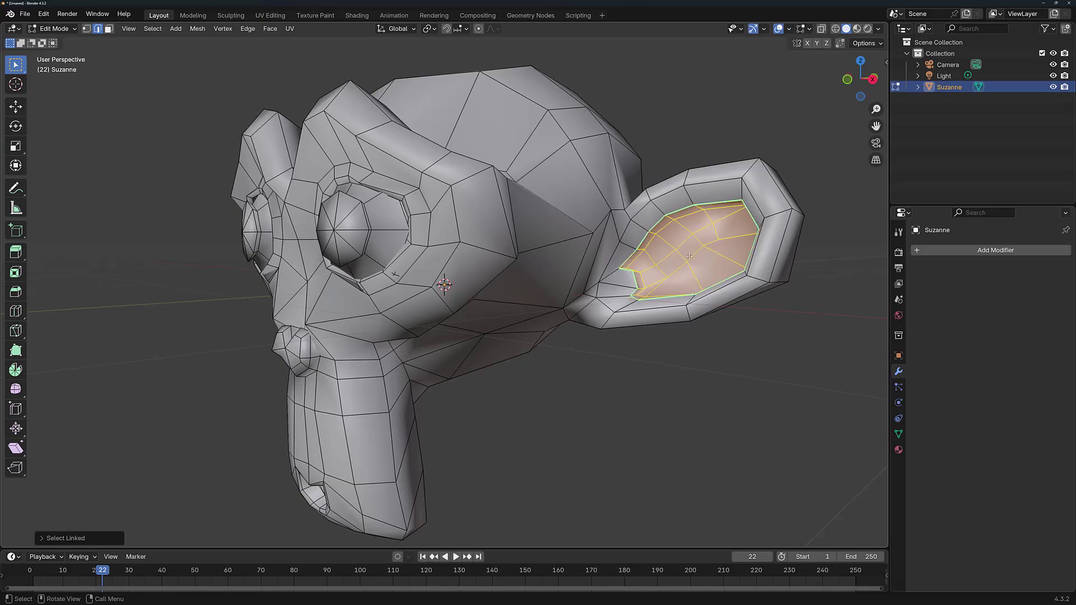
scroll(681, 254, up, 1)
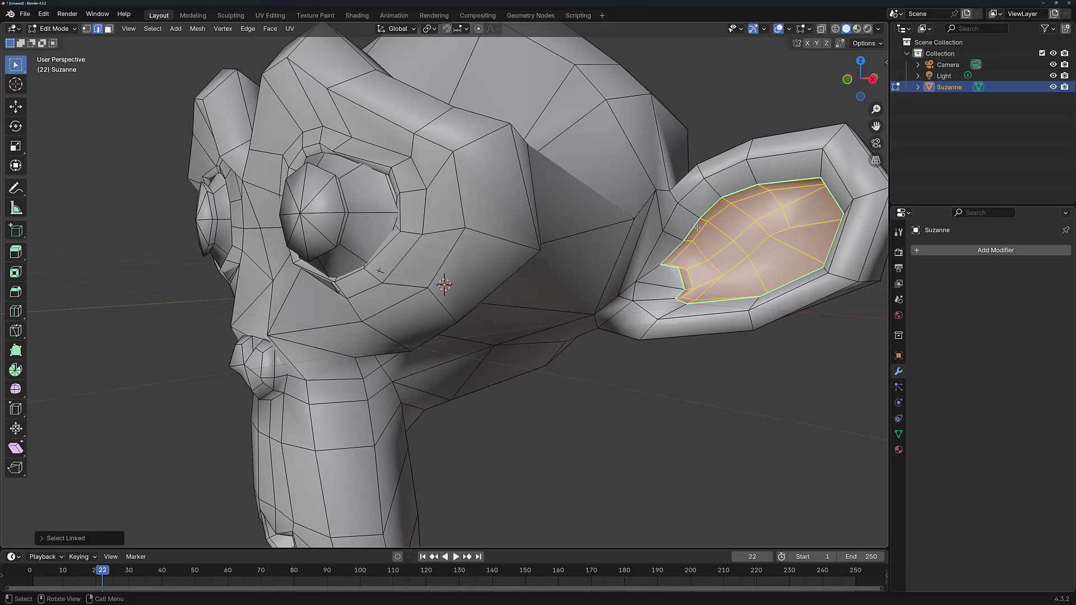
key(g)
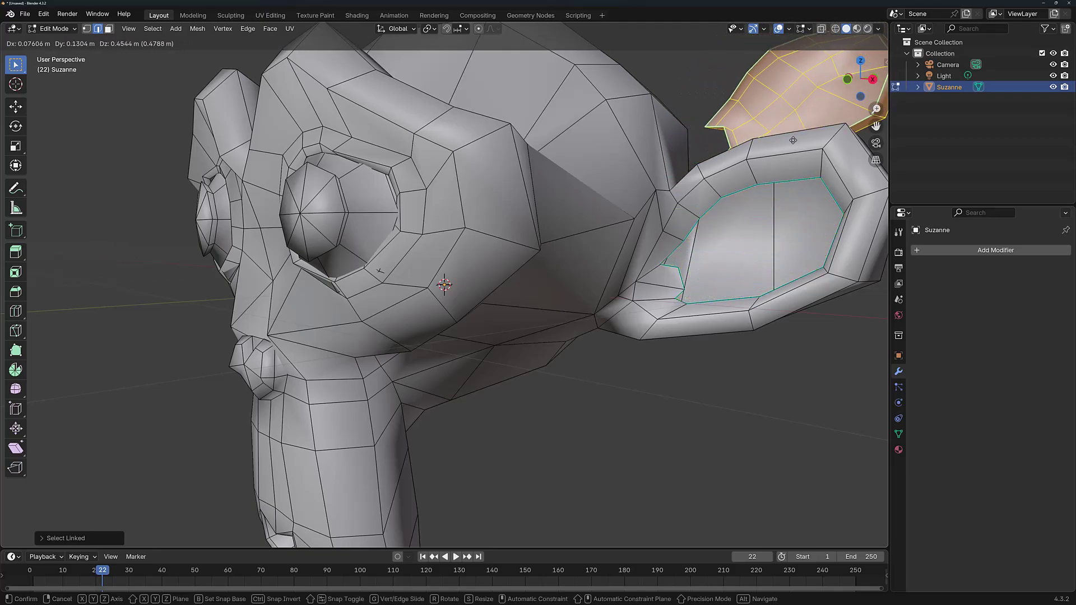
click(711, 300)
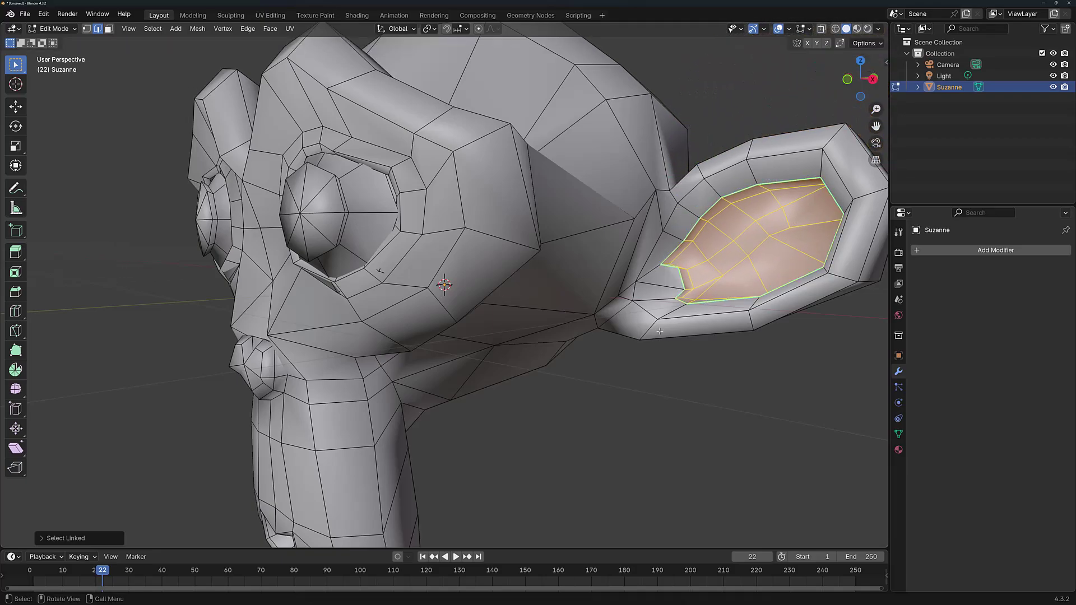
scroll(602, 371, down, 2)
scroll(596, 345, down, 3)
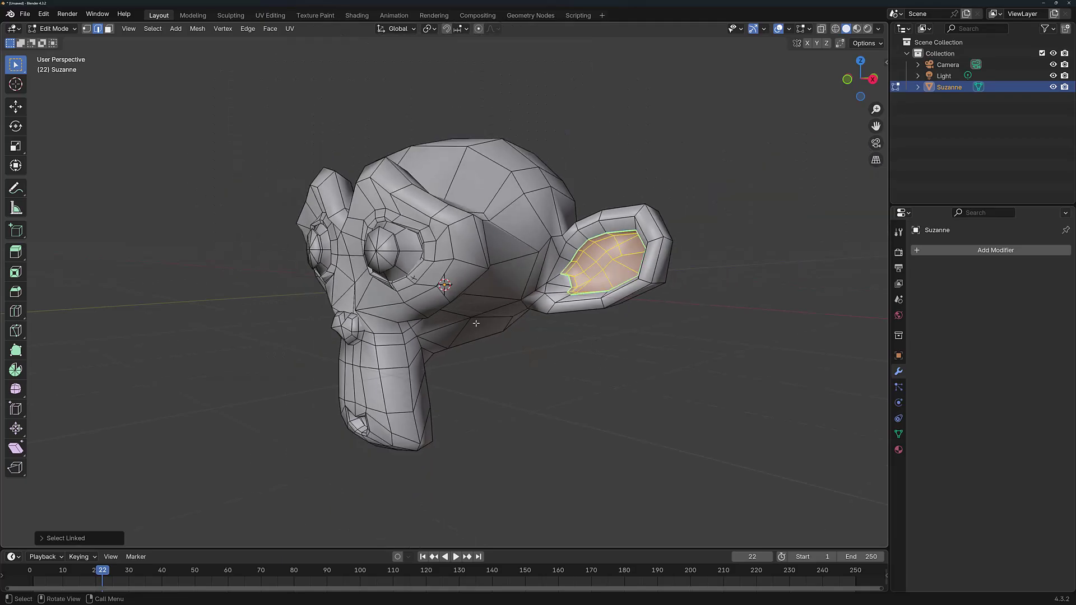
Step: Clear the inner-ear selection and select the whole connected head mesh with L
middle_drag(430, 314, 479, 304)
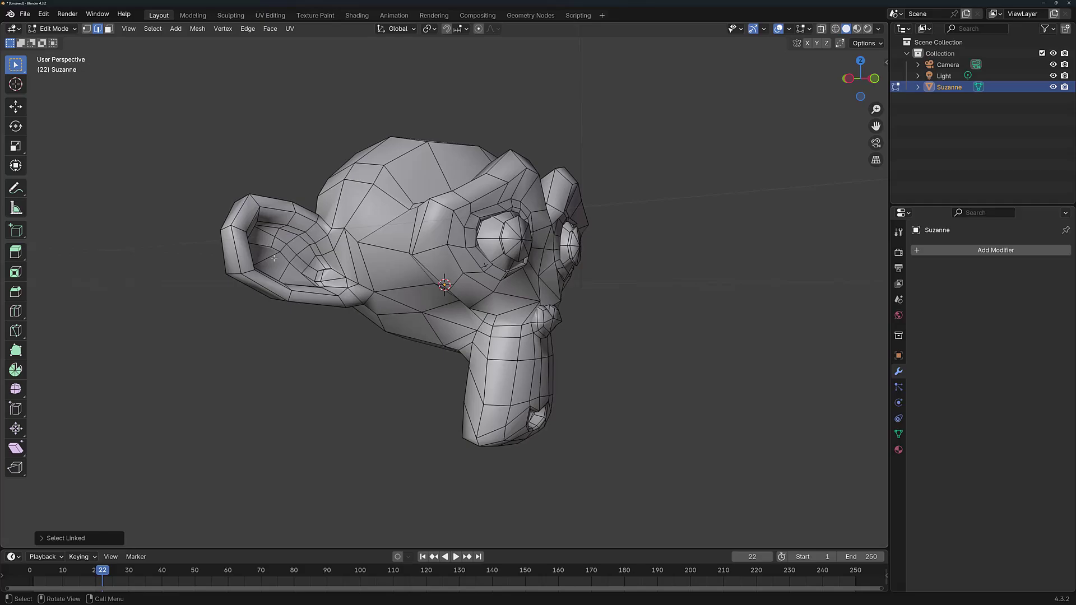
scroll(247, 263, up, 2)
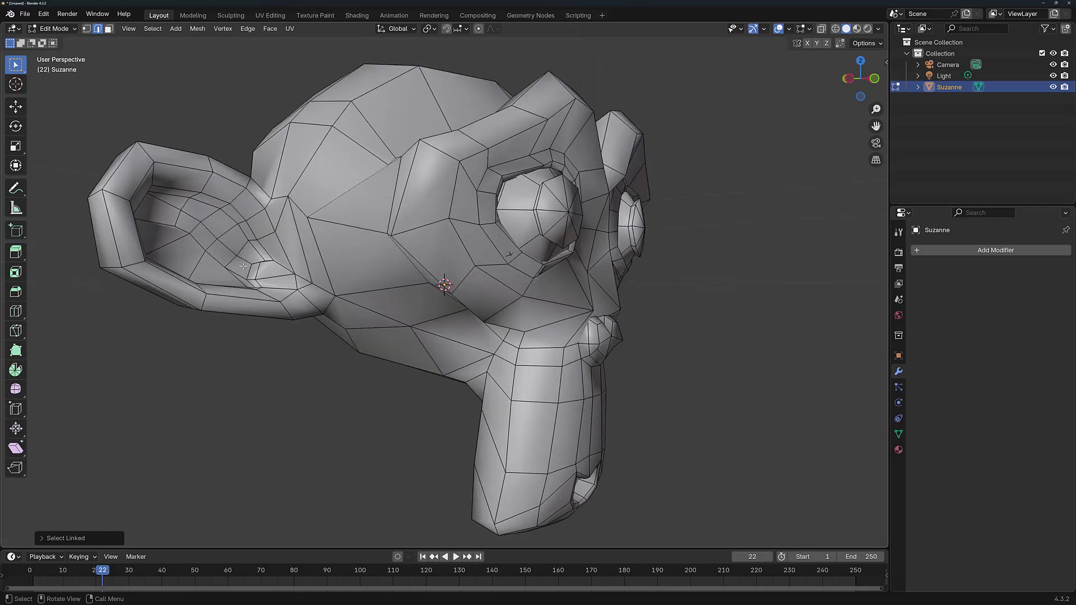
click(212, 339)
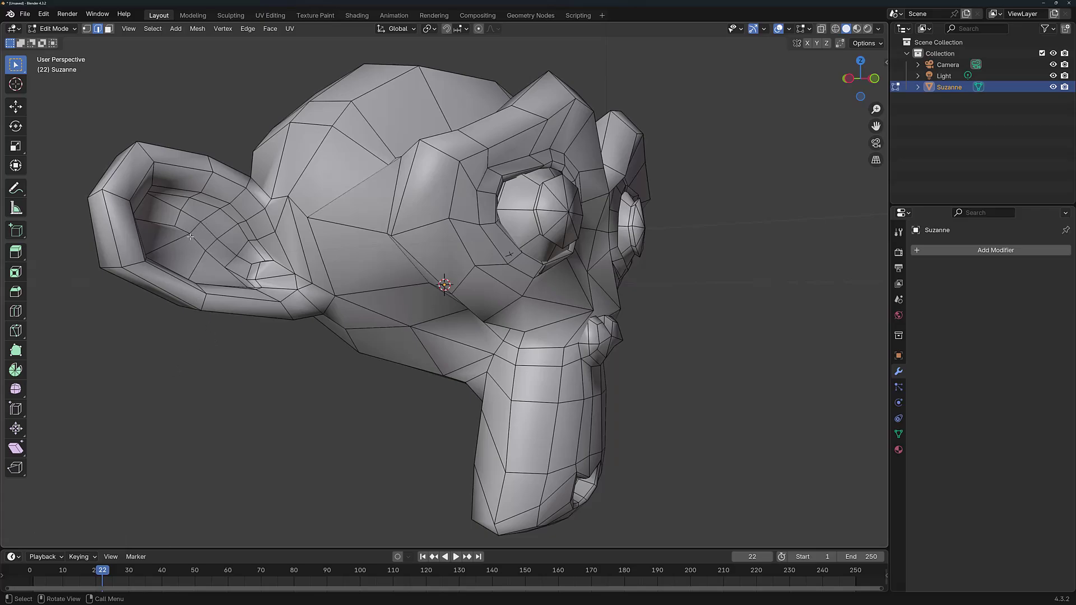
key(l)
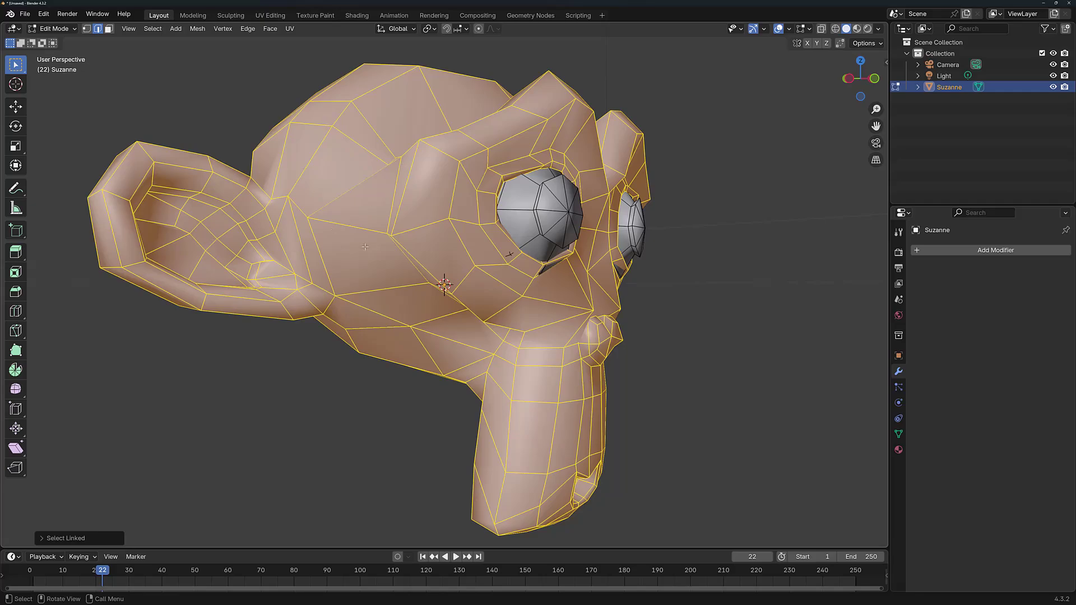
Step: Inspect the head from several angles to confirm it is one piece, then return to Object Mode
scroll(365, 246, down, 3)
middle_drag(365, 247, 319, 211)
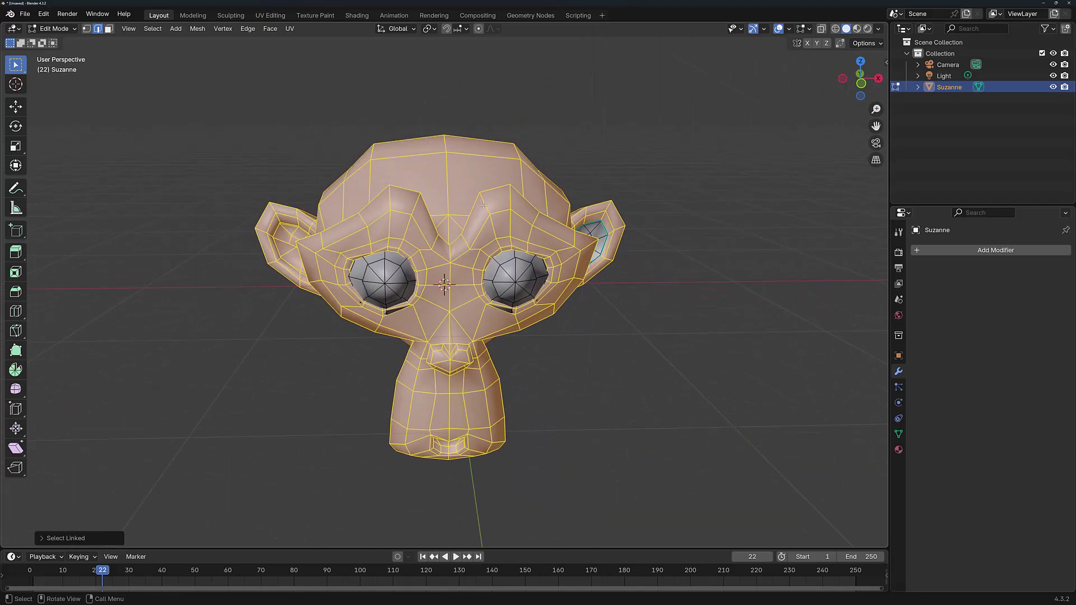
middle_drag(483, 205, 507, 214)
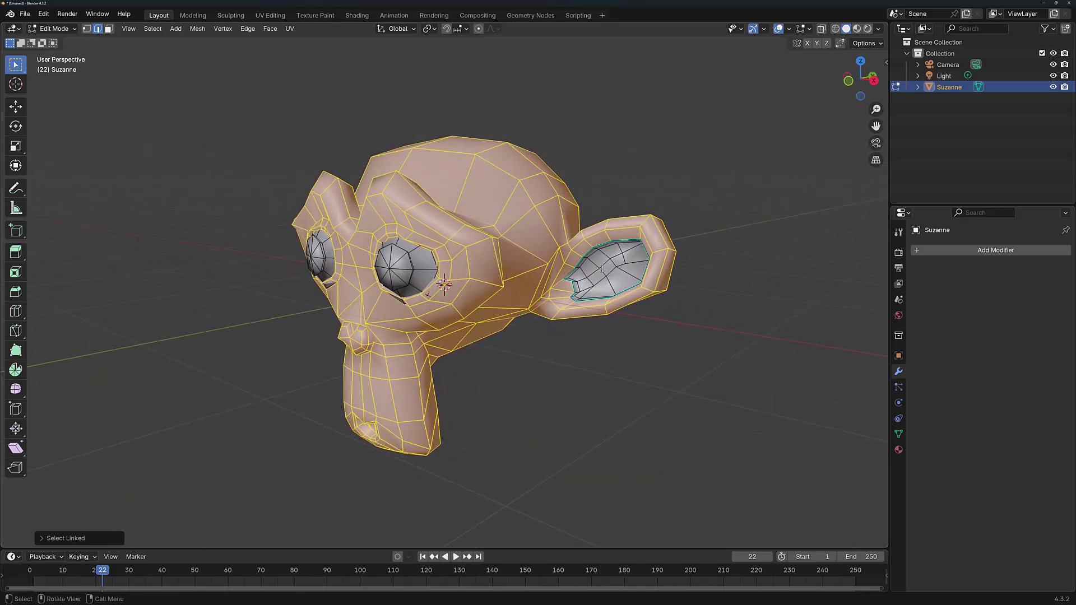
middle_drag(399, 299, 251, 329)
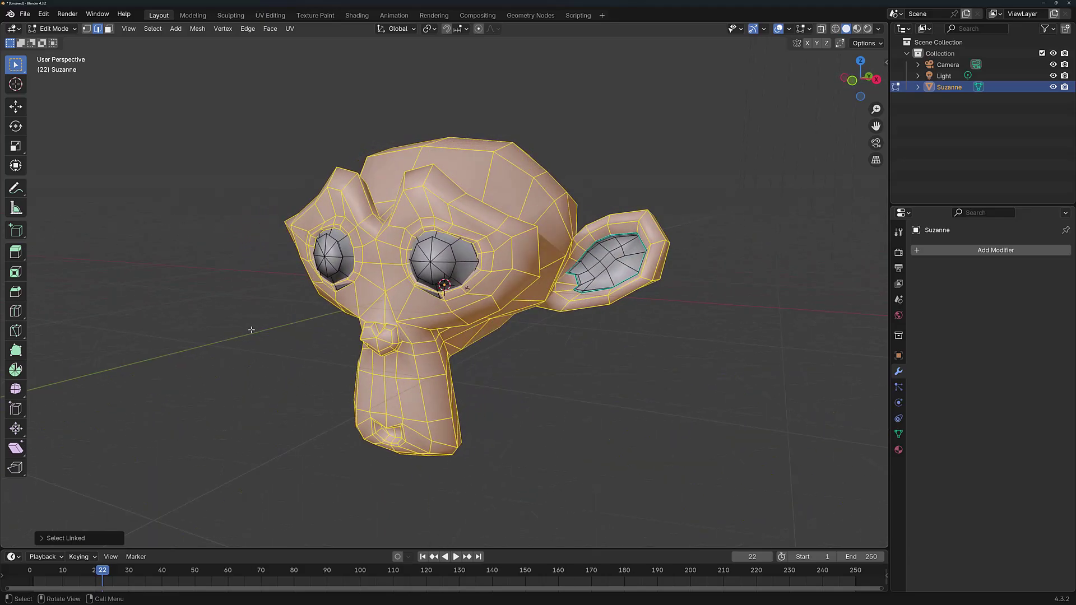
key(Tab)
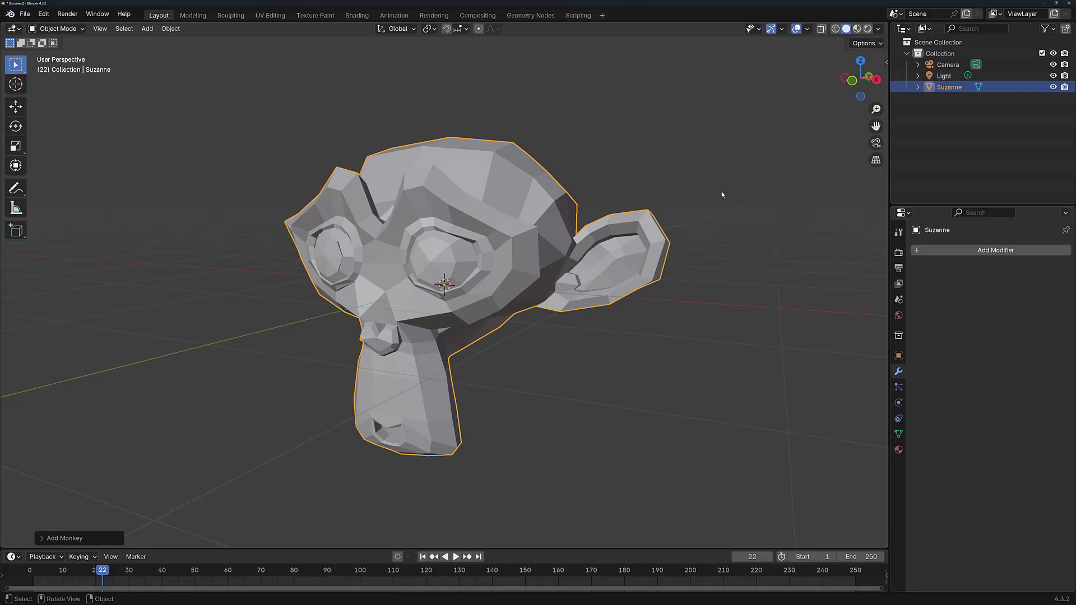
Step: Give the new Suzanne an Edge Split modifier with Edge Angle 30° and Sharp Edges enabled
click(921, 250)
mouse_move(921, 249)
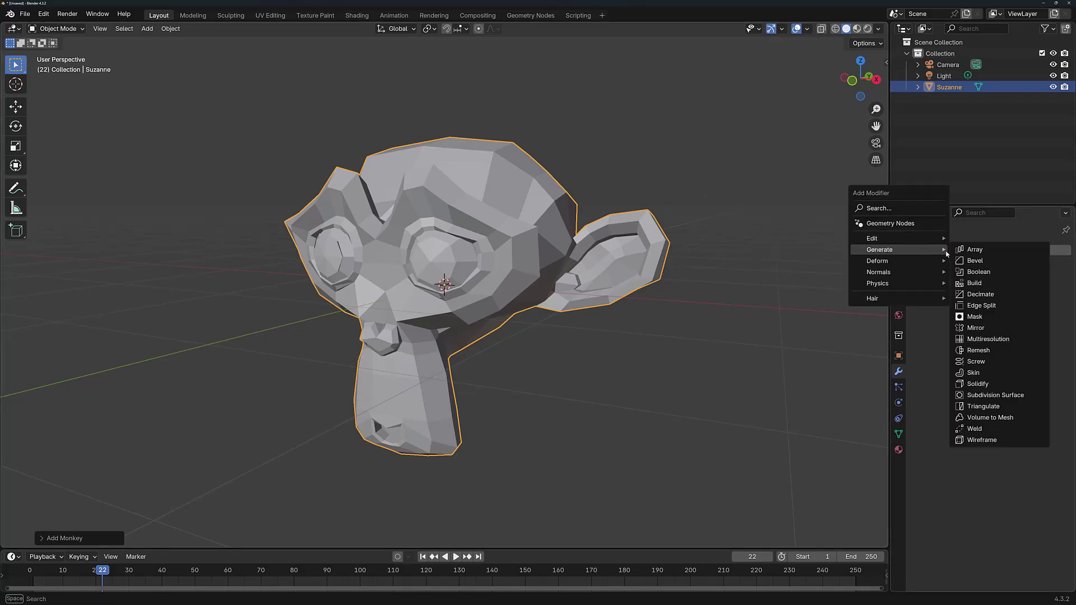
click(982, 306)
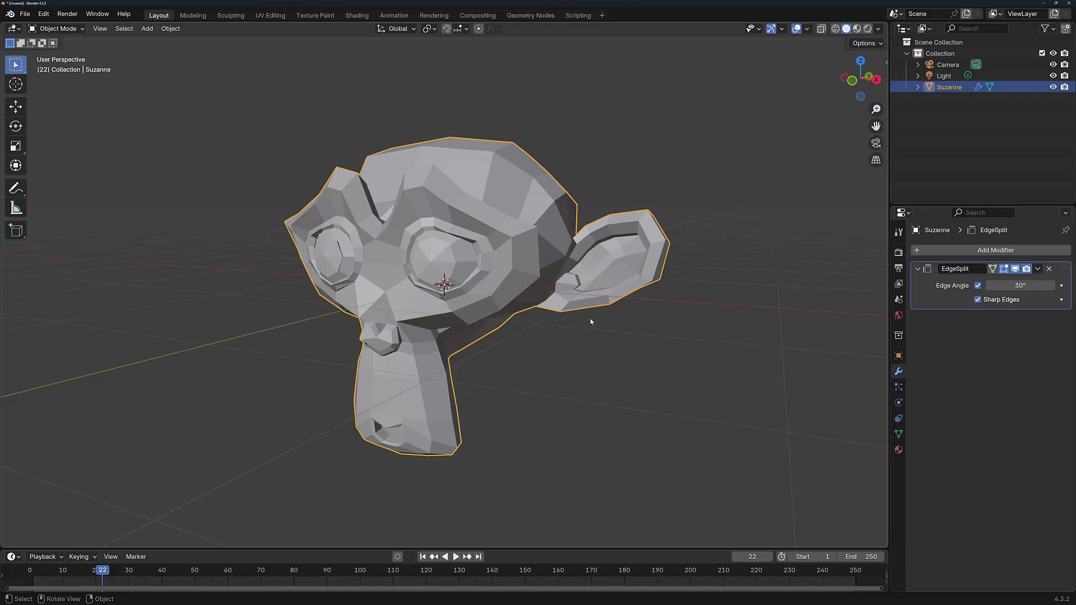
Step: Add a Subdivision Surface modifier (Viewport 1, Render 2) below the Edge Split and inspect the smoothed head
click(1008, 250)
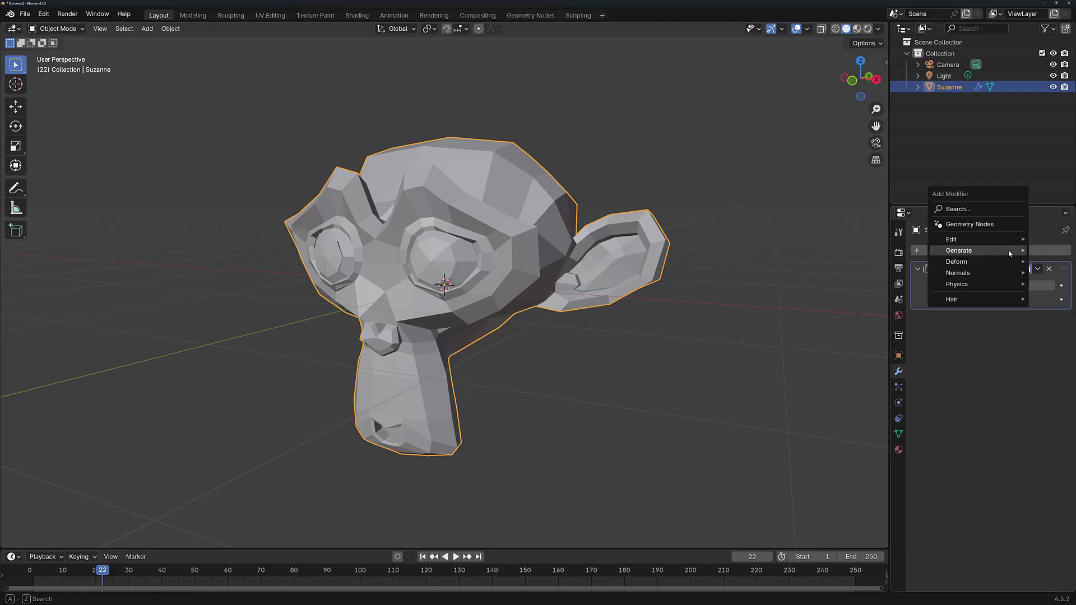
mouse_move(1002, 253)
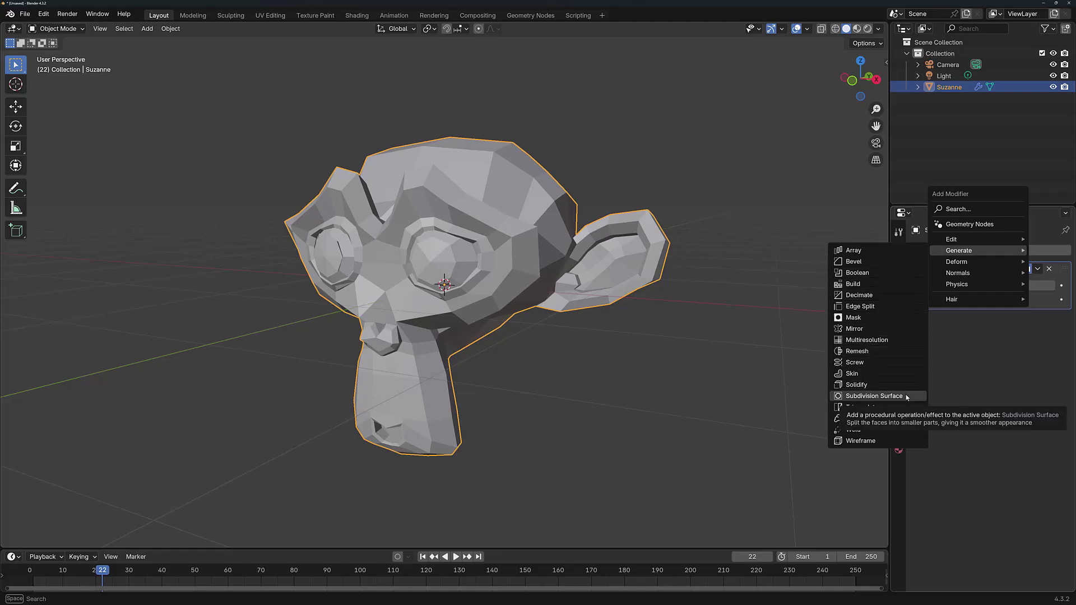
click(874, 396)
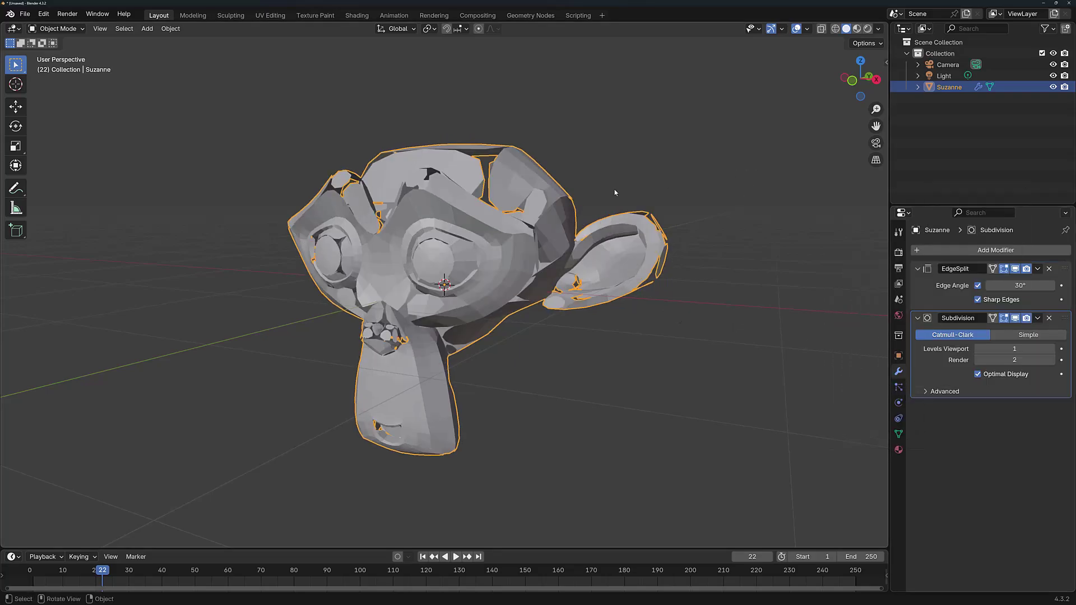
middle_drag(506, 216, 419, 178)
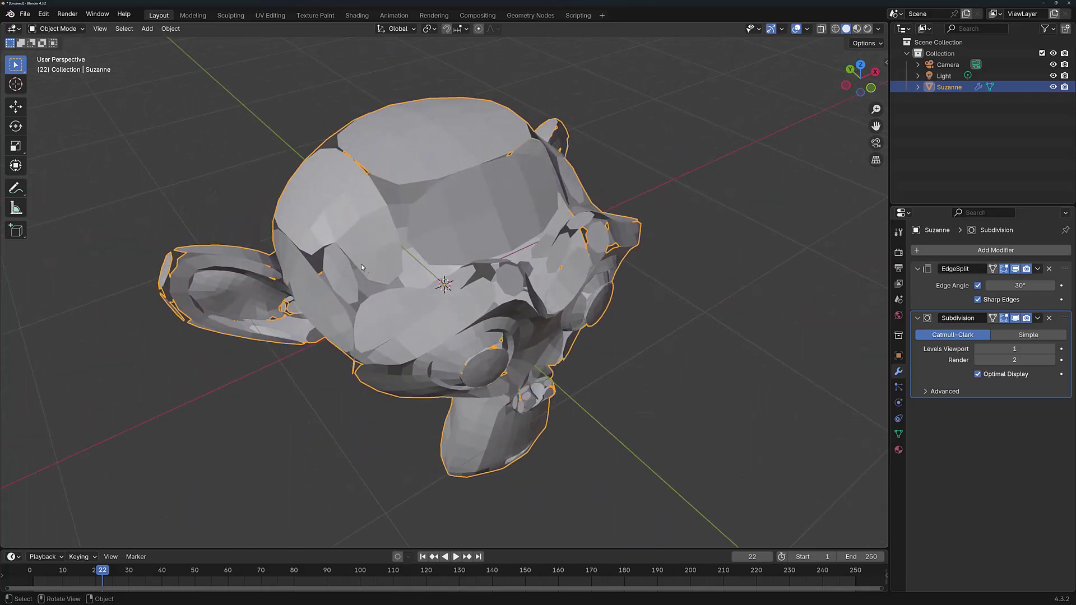
middle_drag(341, 323, 527, 220)
scroll(484, 232, up, 3)
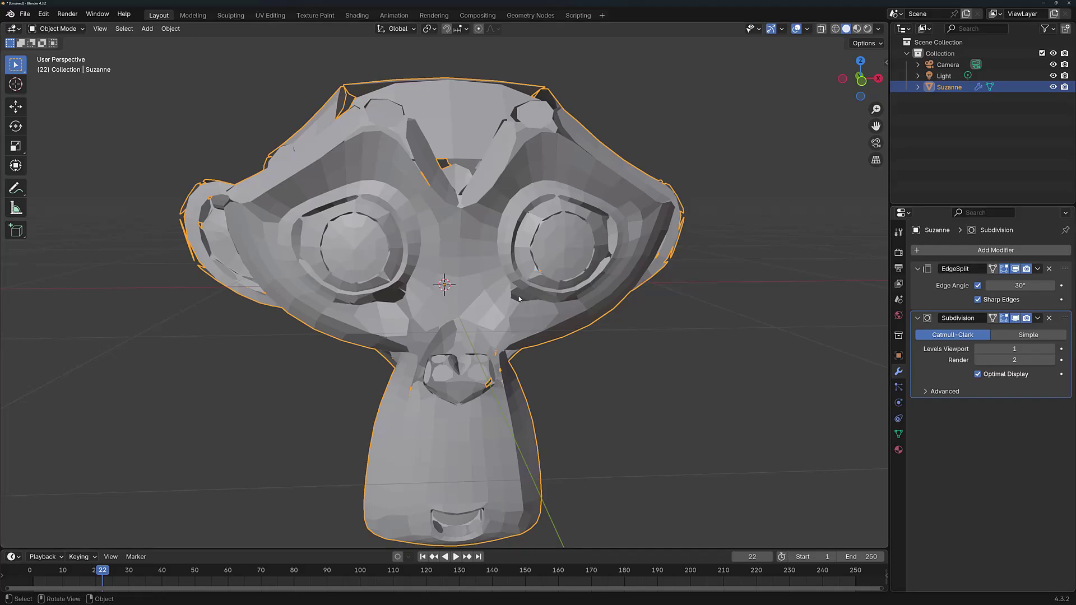
middle_drag(532, 267, 838, 262)
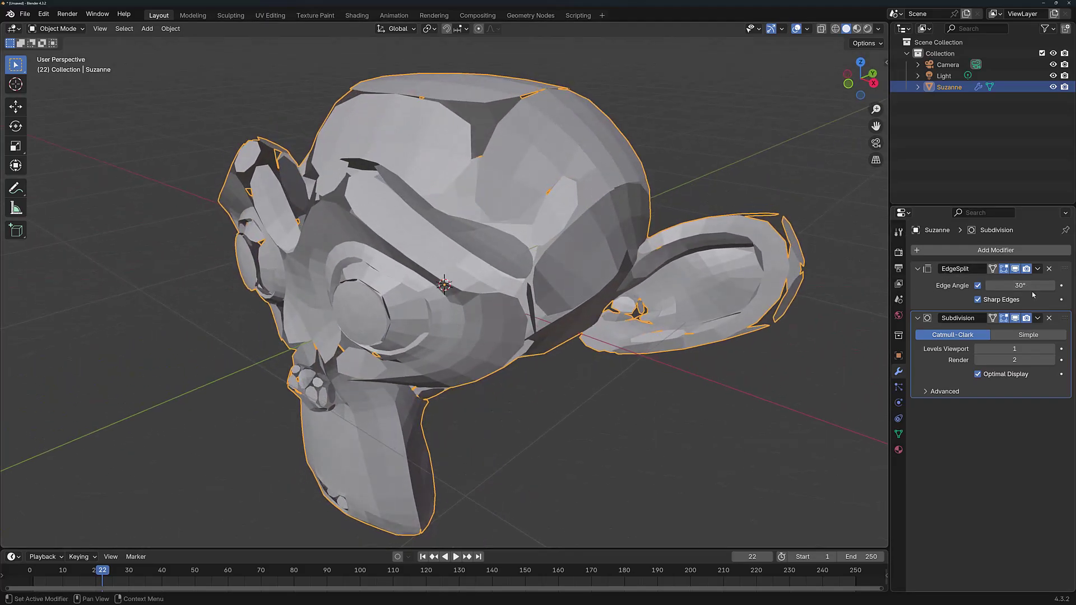
Step: Reduce the EdgeSplit Edge Angle from 30° to 8.6°, breaking the head into rounded fragments
drag(1019, 286, 969, 285)
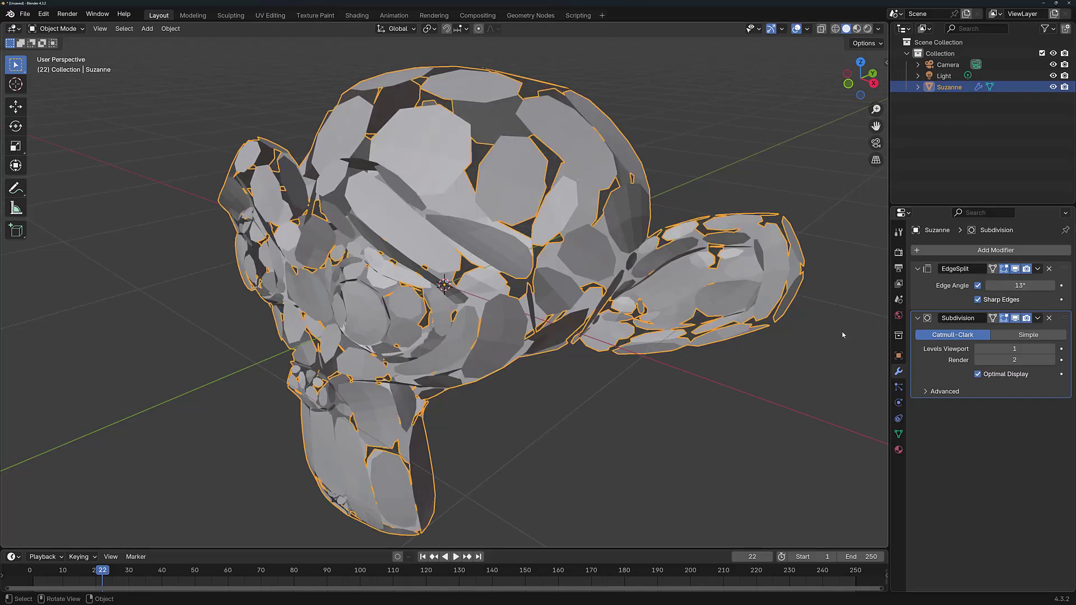
middle_drag(431, 422, 480, 403)
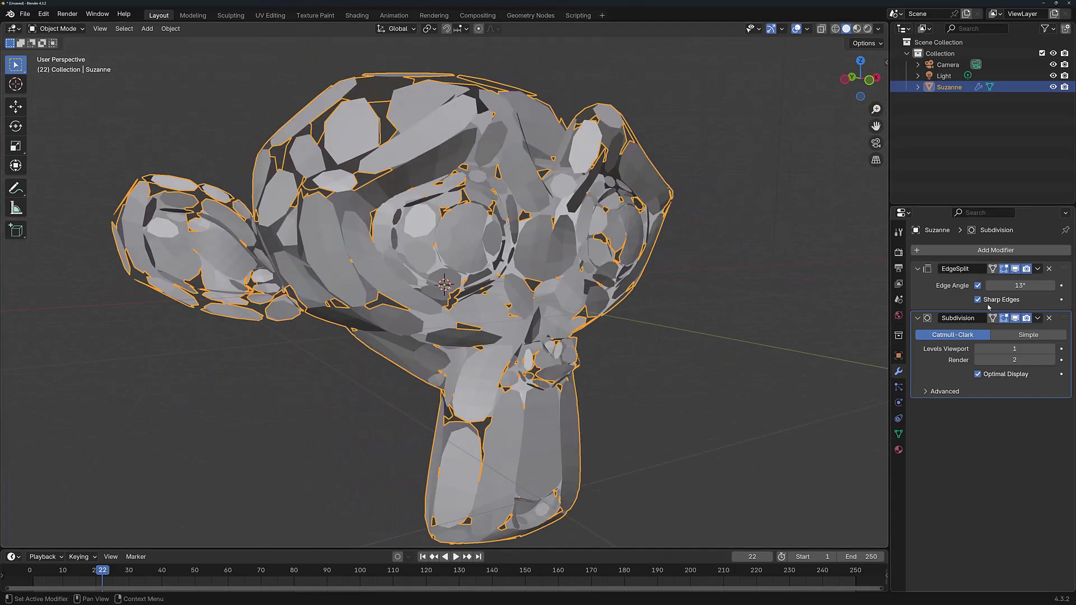
drag(1012, 285, 1001, 285)
middle_drag(644, 286, 510, 370)
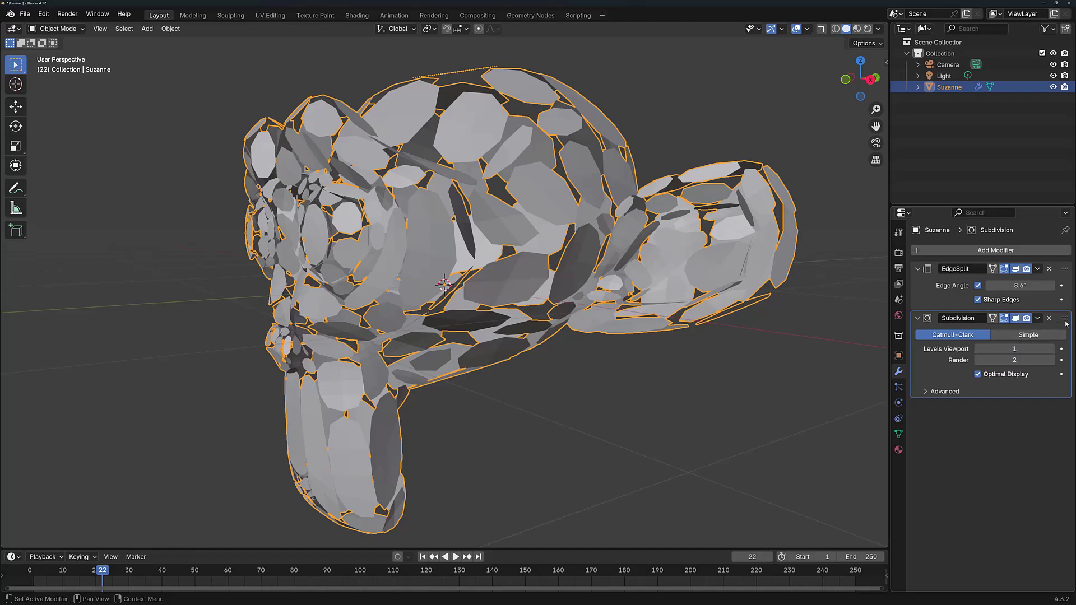
Step: Move the Subdivision modifier above the 8.6° EdgeSplit and check the whole, faceted Suzanne
drag(1066, 320, 1064, 263)
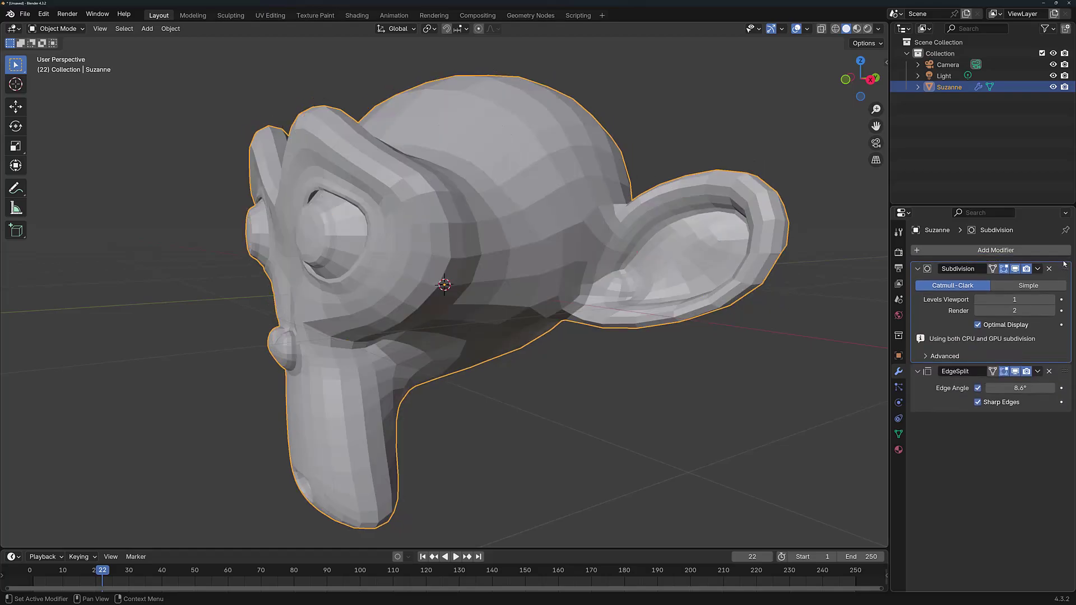
middle_drag(576, 341, 537, 362)
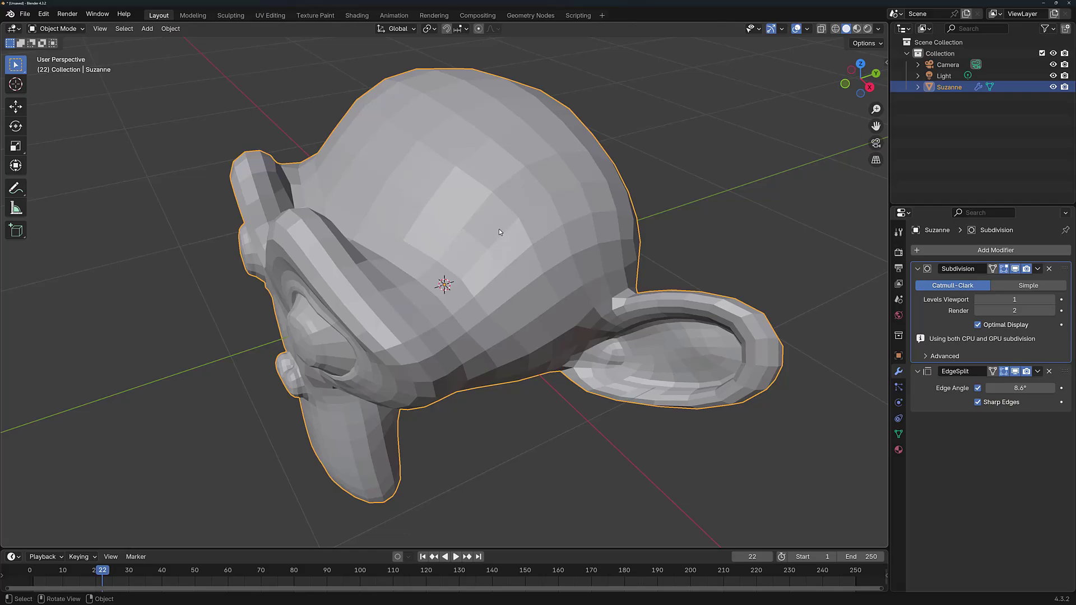
middle_drag(402, 253, 404, 194)
middle_drag(526, 216, 513, 200)
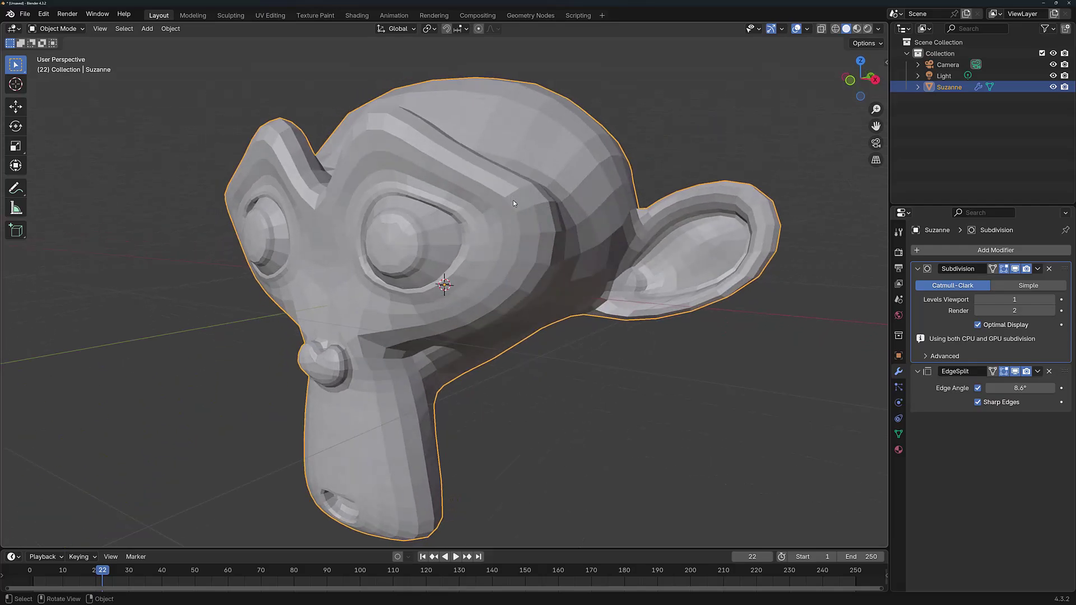